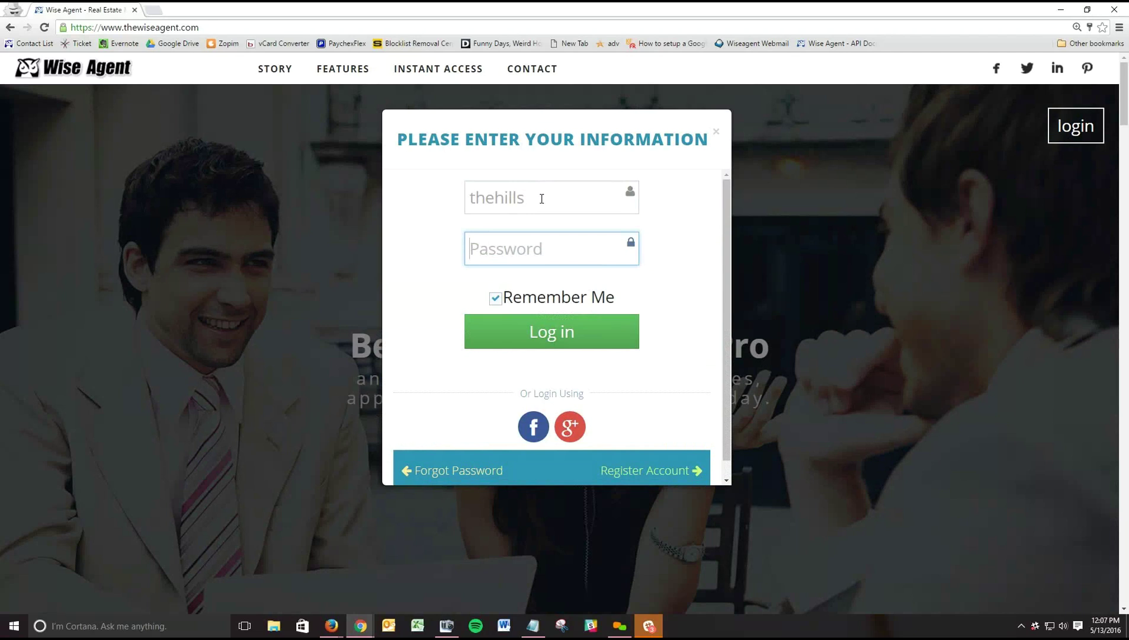
# - Log in with the account password and open the Leads page from the contacts section
pyautogui.write('**********')
pyautogui.press('Return')
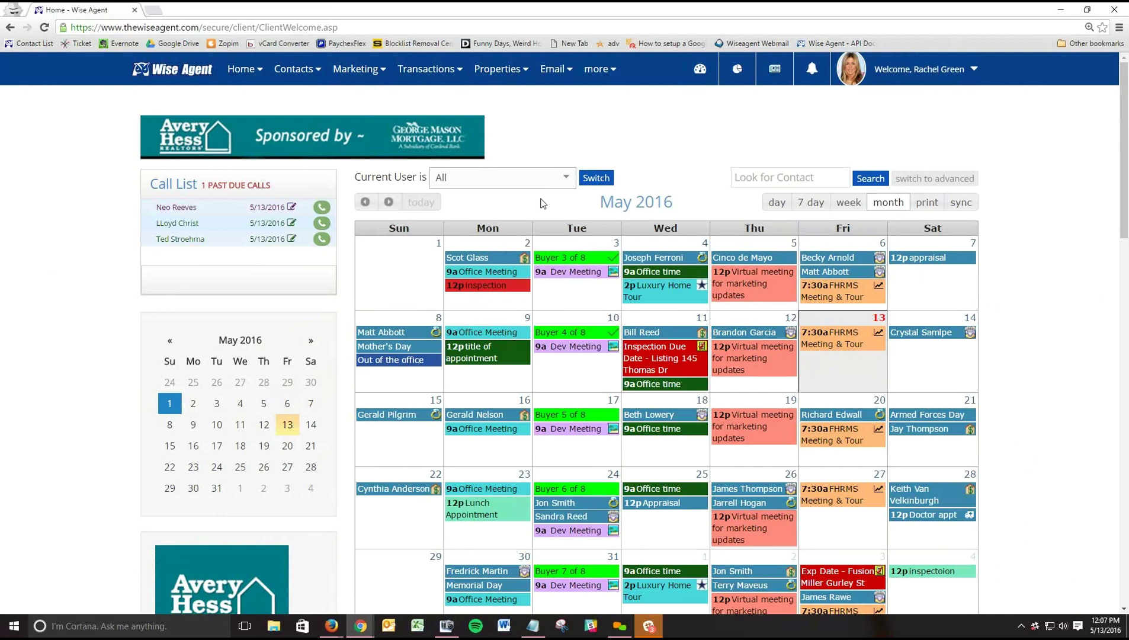
pyautogui.click(299, 70)
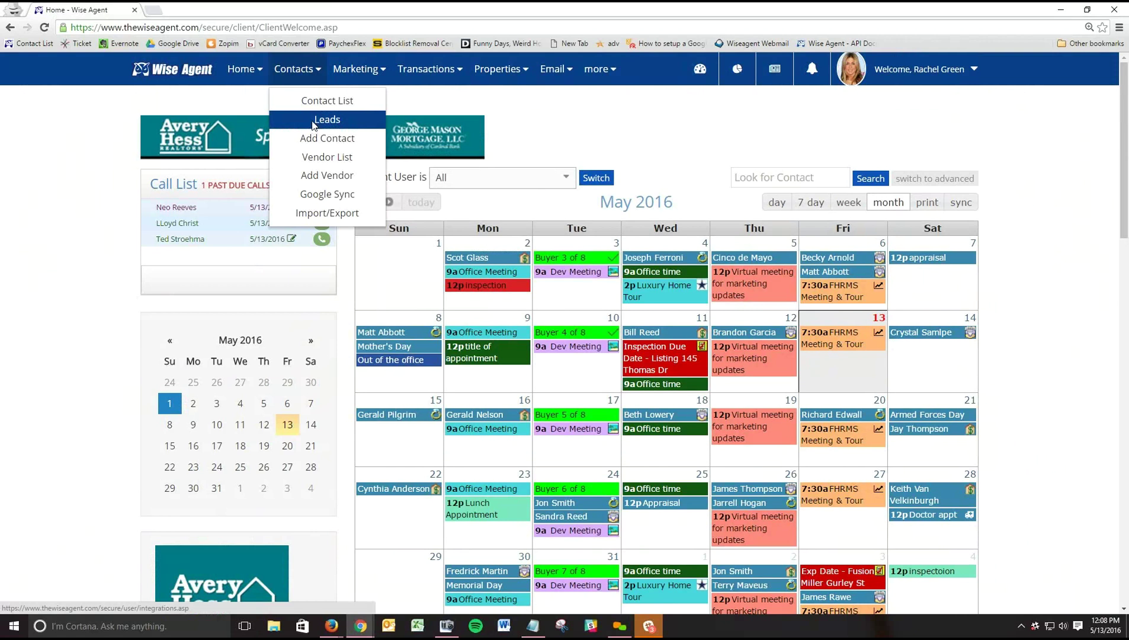
pyautogui.click(313, 121)
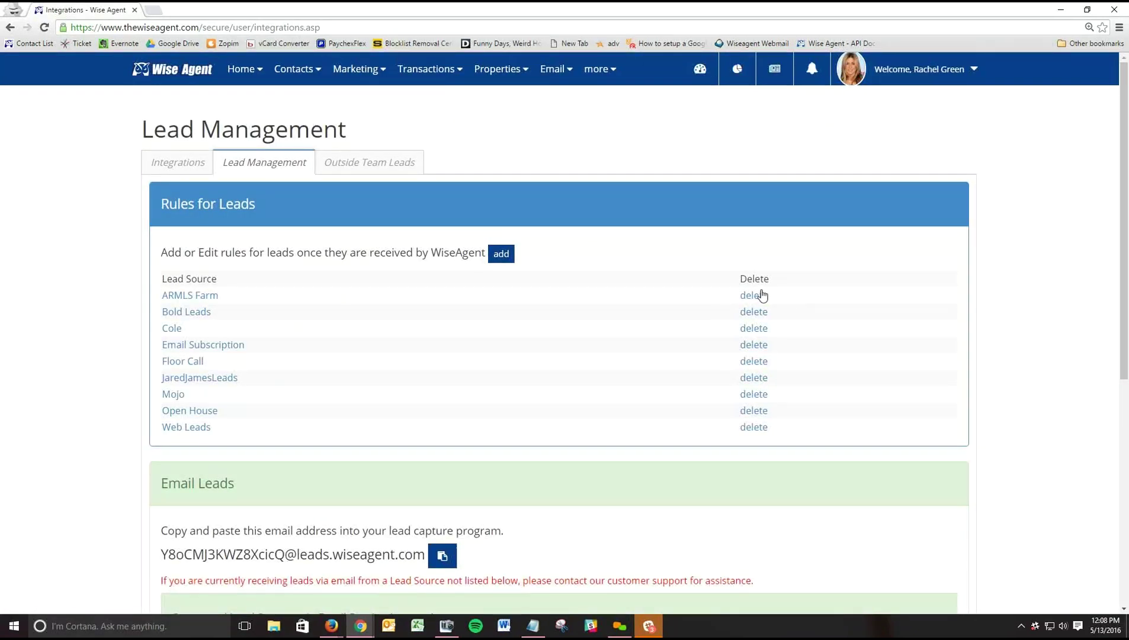
# - Review the API section of Lead Management and its supported lead sources
pyautogui.scroll(-7, 622, 307)
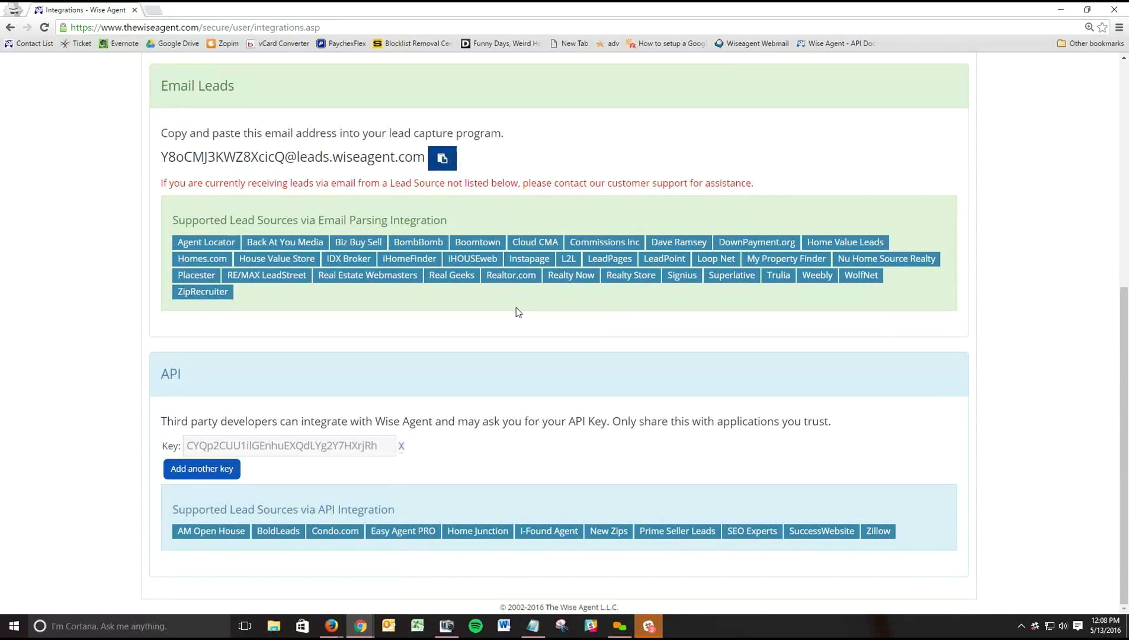
pyautogui.moveTo(184, 373); pyautogui.dragTo(158, 374)
pyautogui.moveTo(171, 531); pyautogui.dragTo(927, 539)
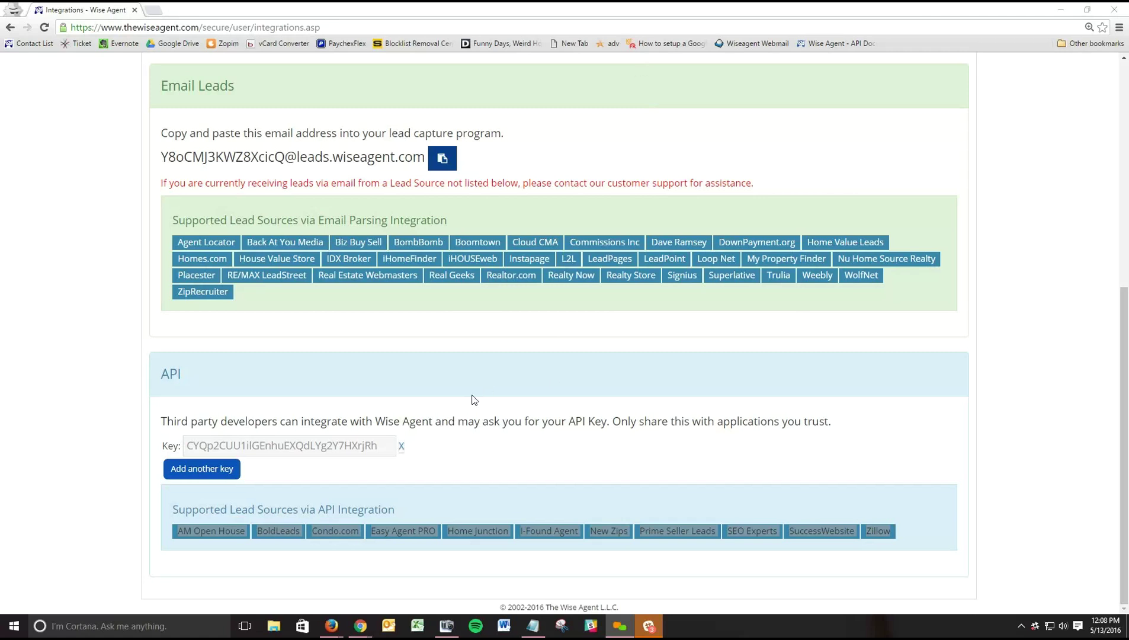
pyautogui.click(470, 454)
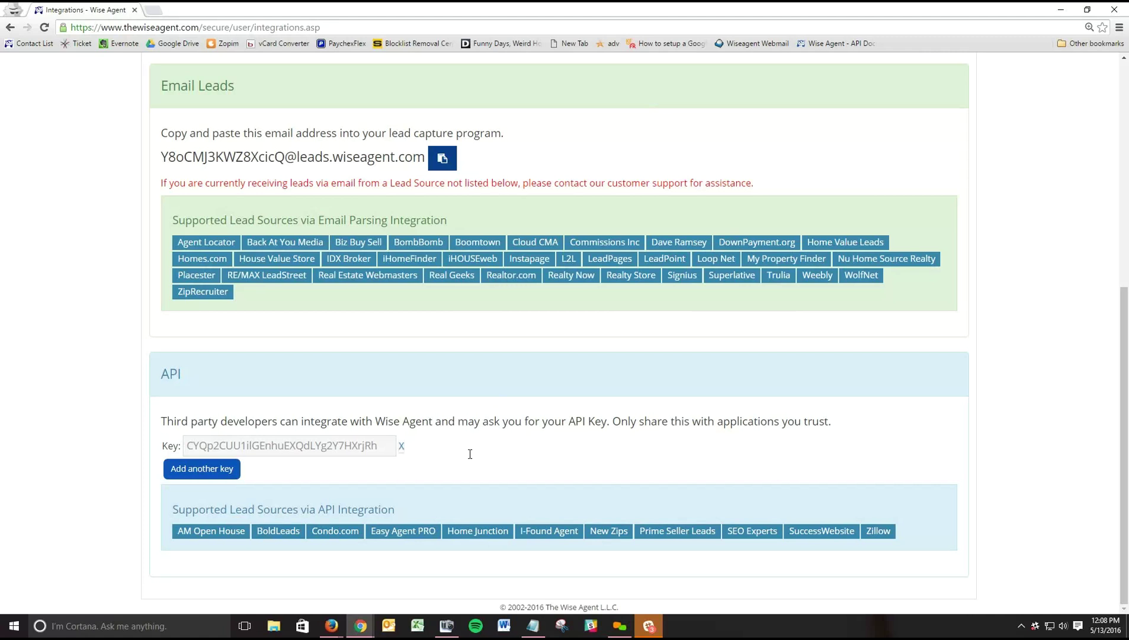
# - Review the Email Leads section, including the lead capture email address and the sources supported via email parsing
pyautogui.scroll(3, 391, 441)
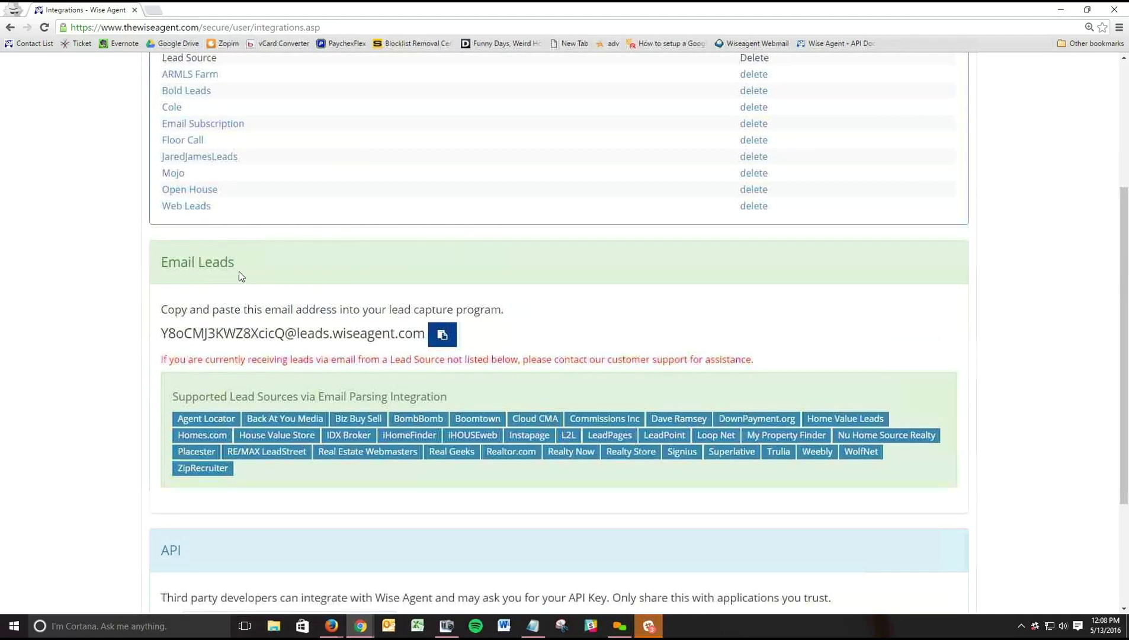
pyautogui.moveTo(239, 272); pyautogui.dragTo(159, 265)
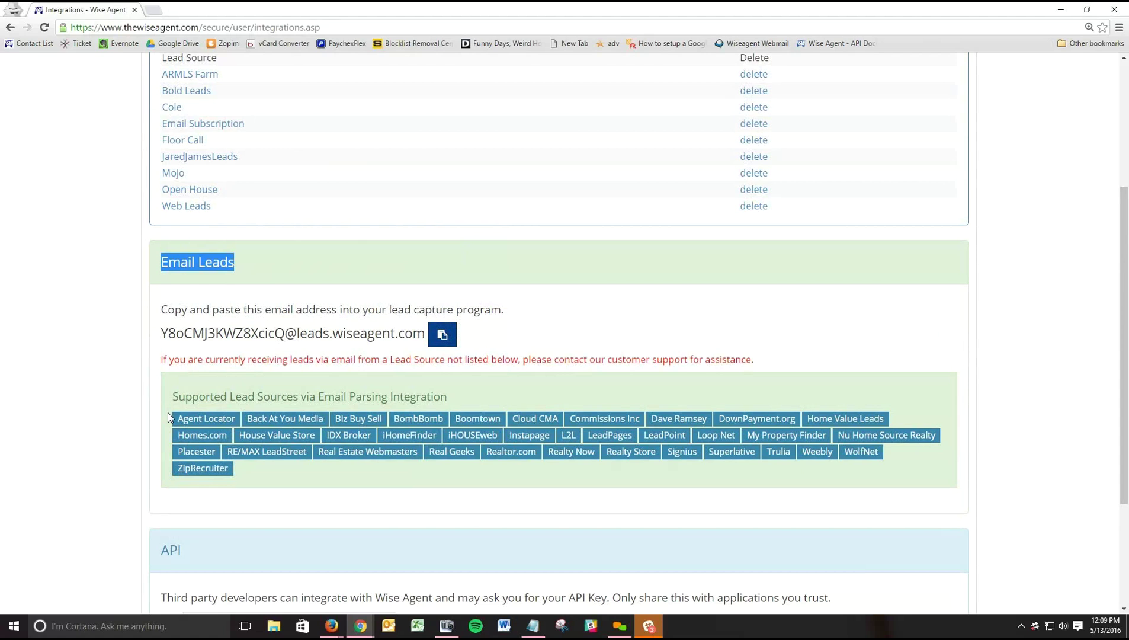
pyautogui.moveTo(168, 412); pyautogui.dragTo(317, 492)
pyautogui.click(321, 499)
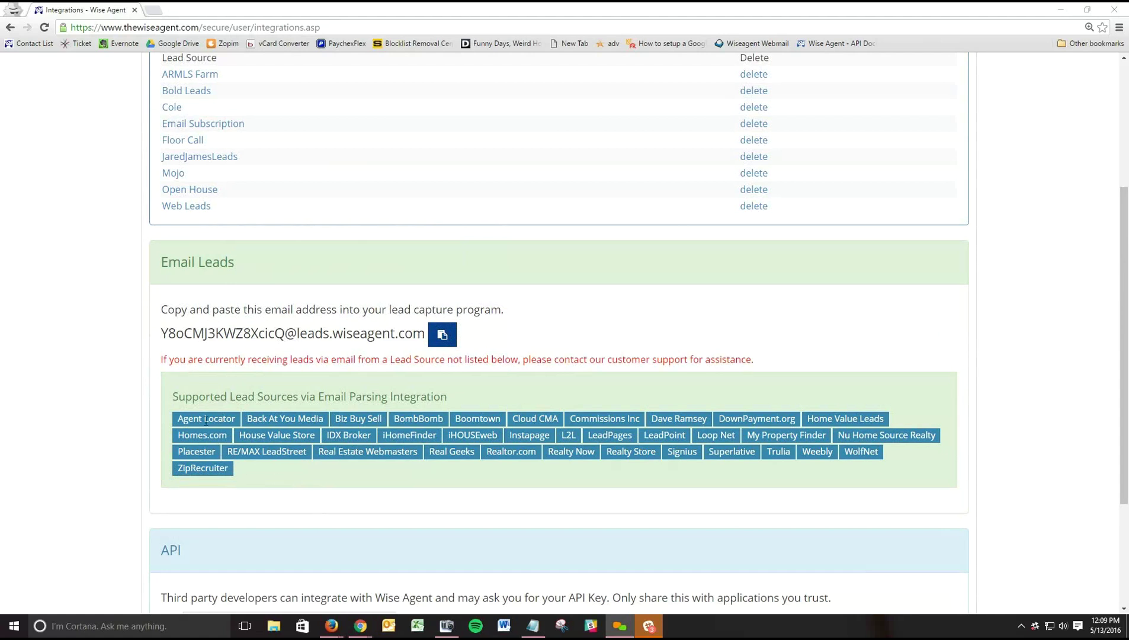
pyautogui.moveTo(161, 333); pyautogui.dragTo(424, 339)
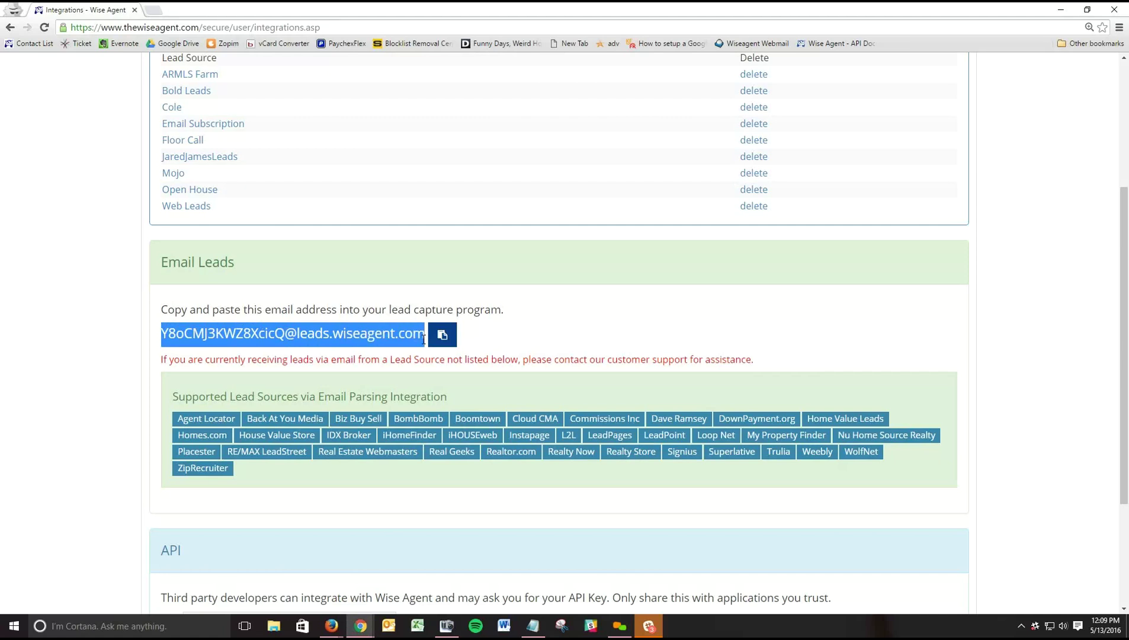
pyautogui.click(530, 344)
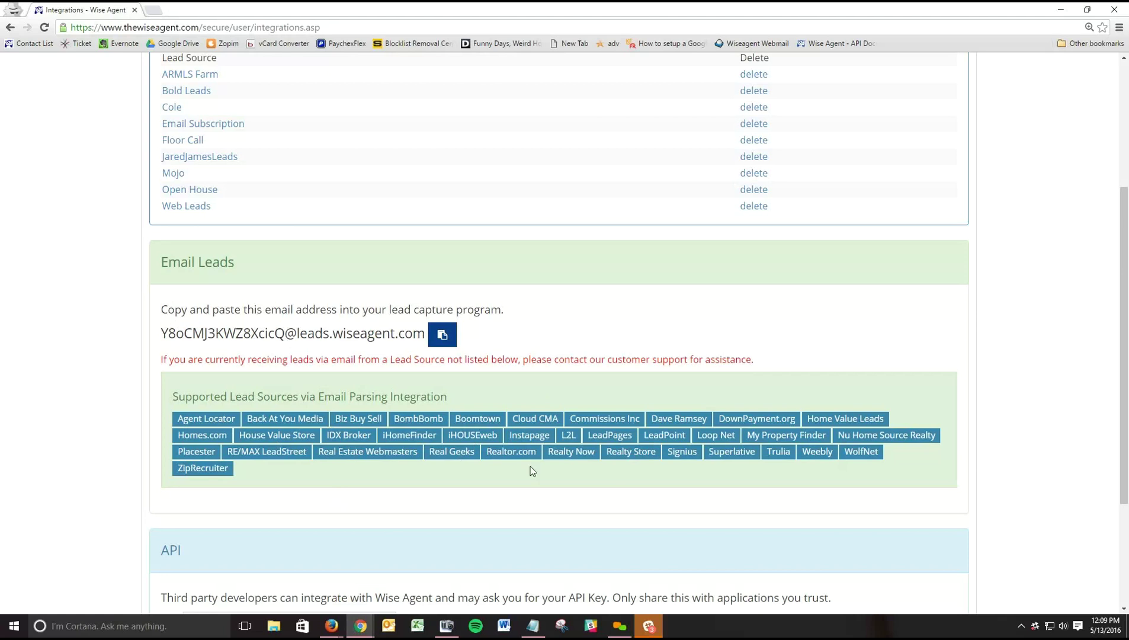
# - Start a new lead rule and choose Facebook as its lead source
pyautogui.scroll(3, 527, 473)
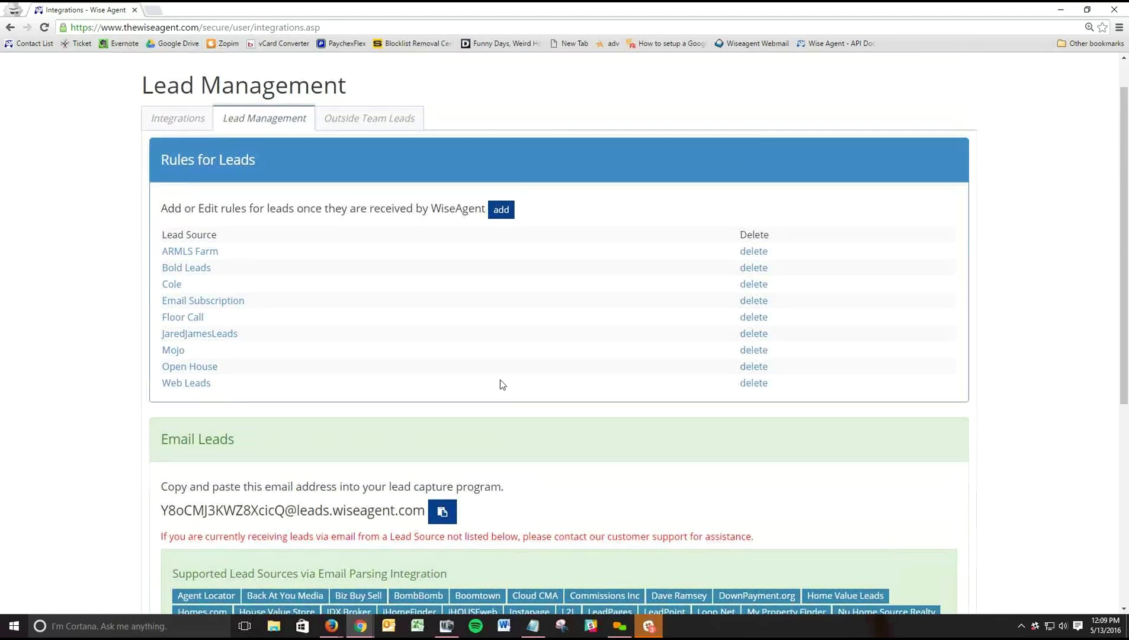
pyautogui.scroll(1, 502, 361)
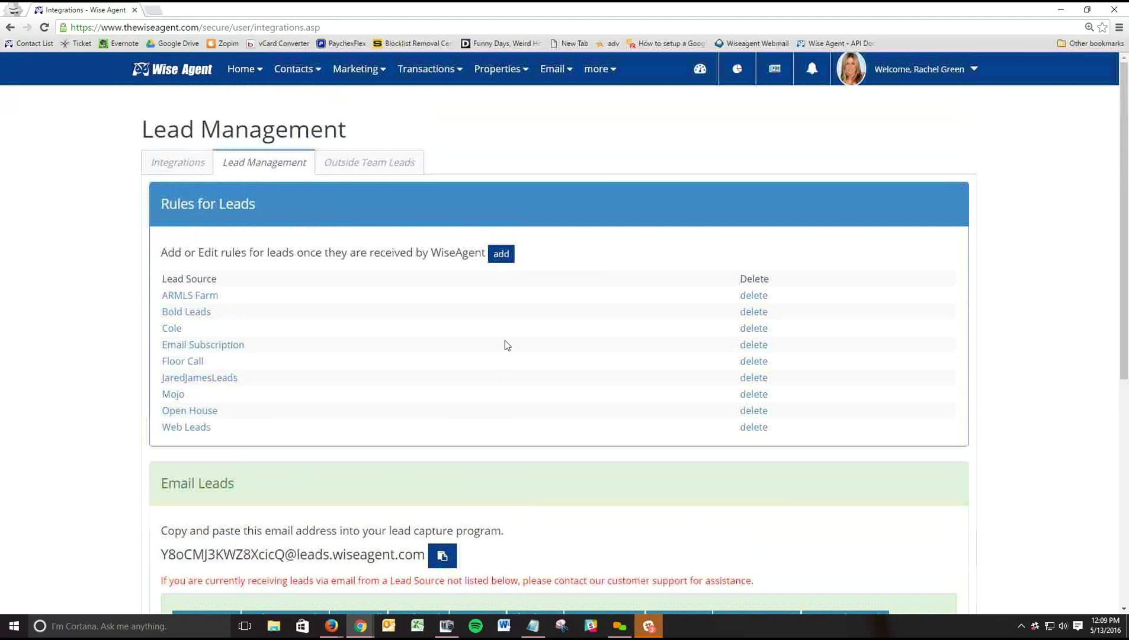
pyautogui.click(501, 256)
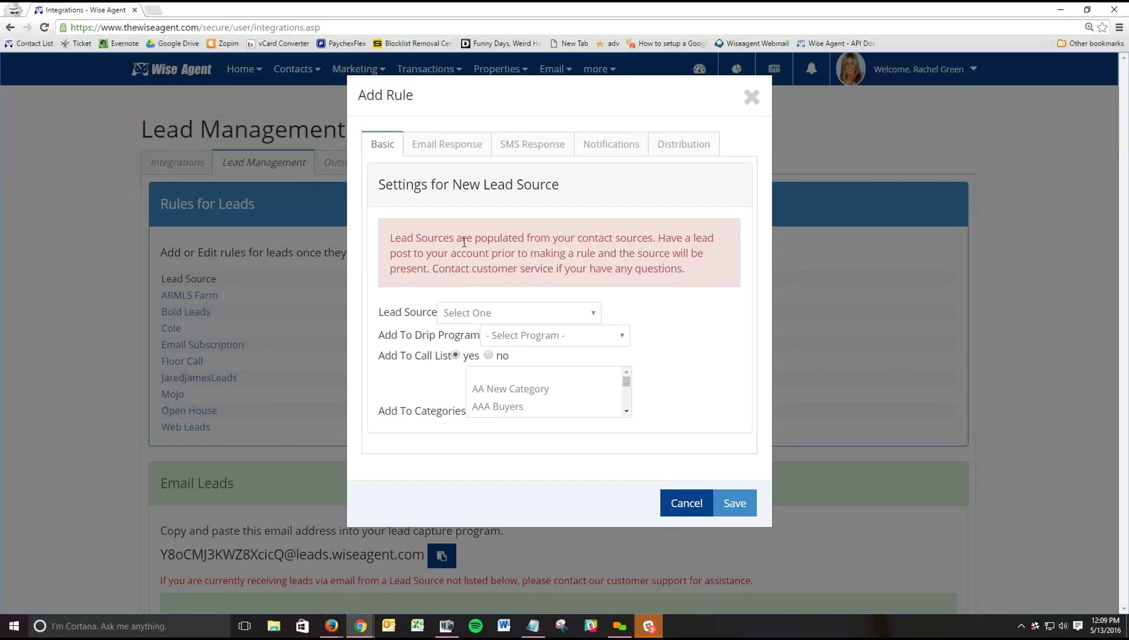
pyautogui.moveTo(398, 96); pyautogui.dragTo(357, 96)
pyautogui.click(446, 101)
pyautogui.click(477, 314)
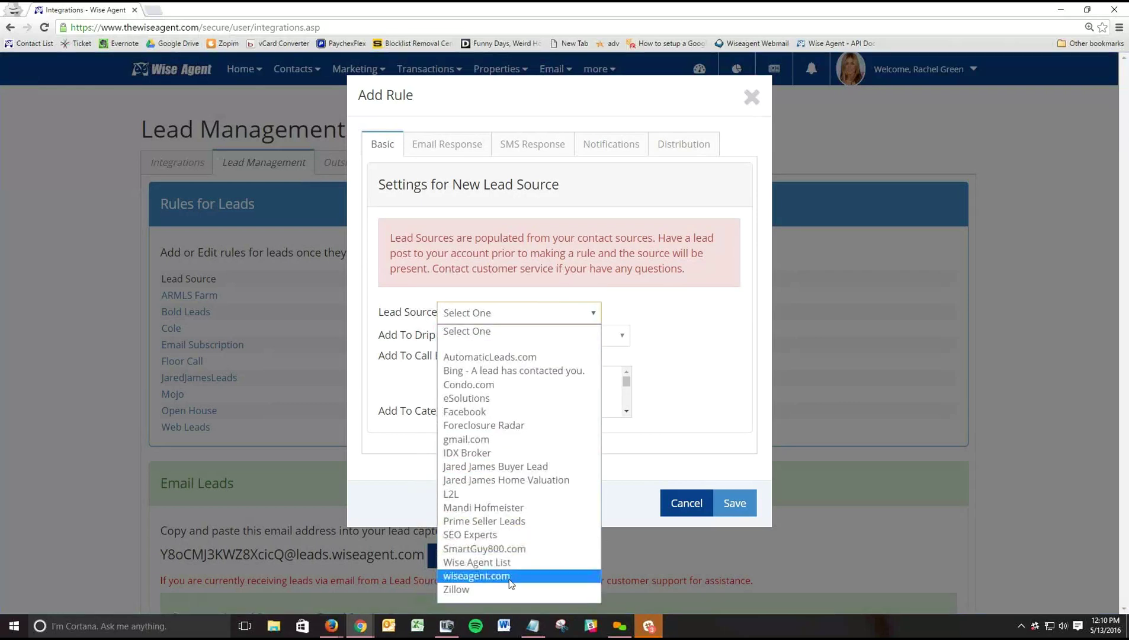
pyautogui.click(492, 411)
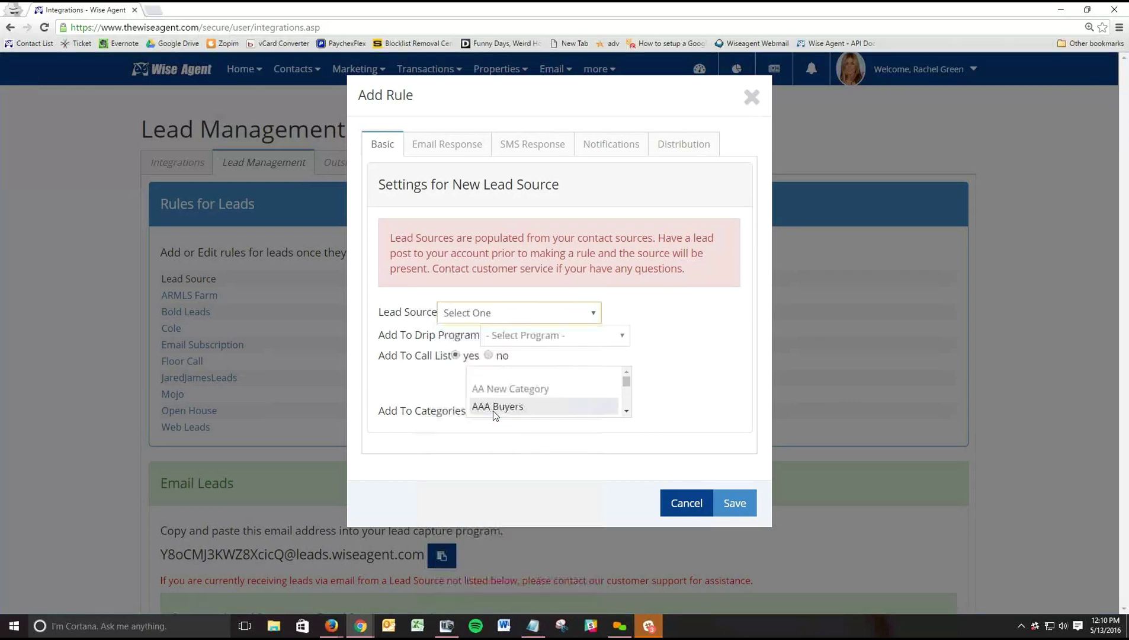
pyautogui.click(689, 314)
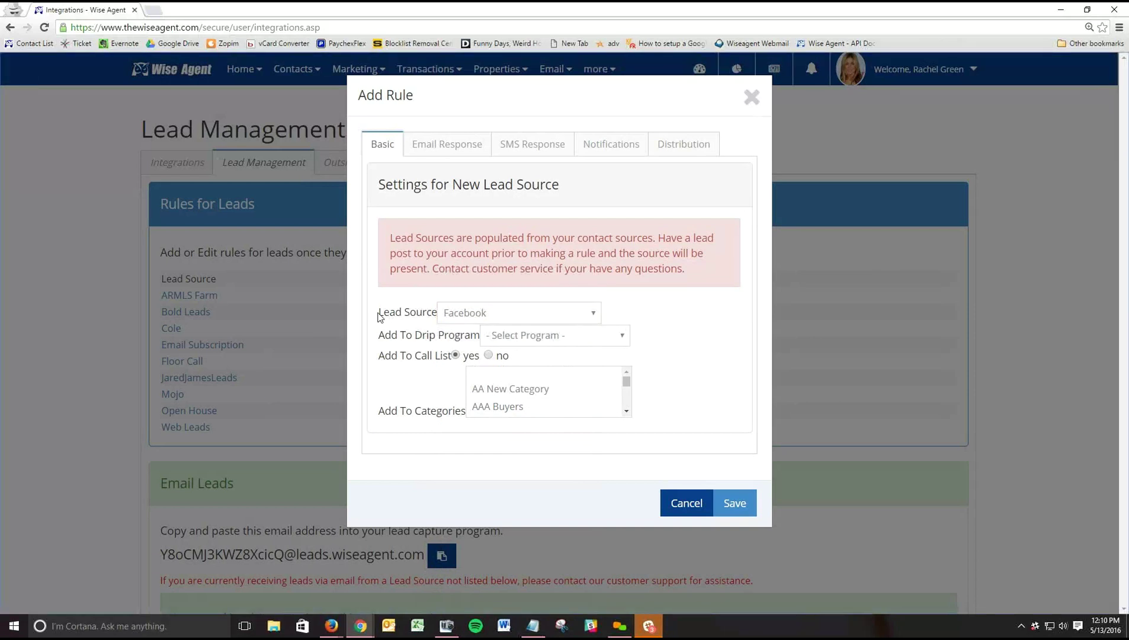
# - Assign the Facebook 12 Touch Program as the rule's drip program
pyautogui.moveTo(380, 312); pyautogui.dragTo(436, 317)
pyautogui.click(391, 339)
pyautogui.tripleClick(478, 343)
pyautogui.click(520, 341)
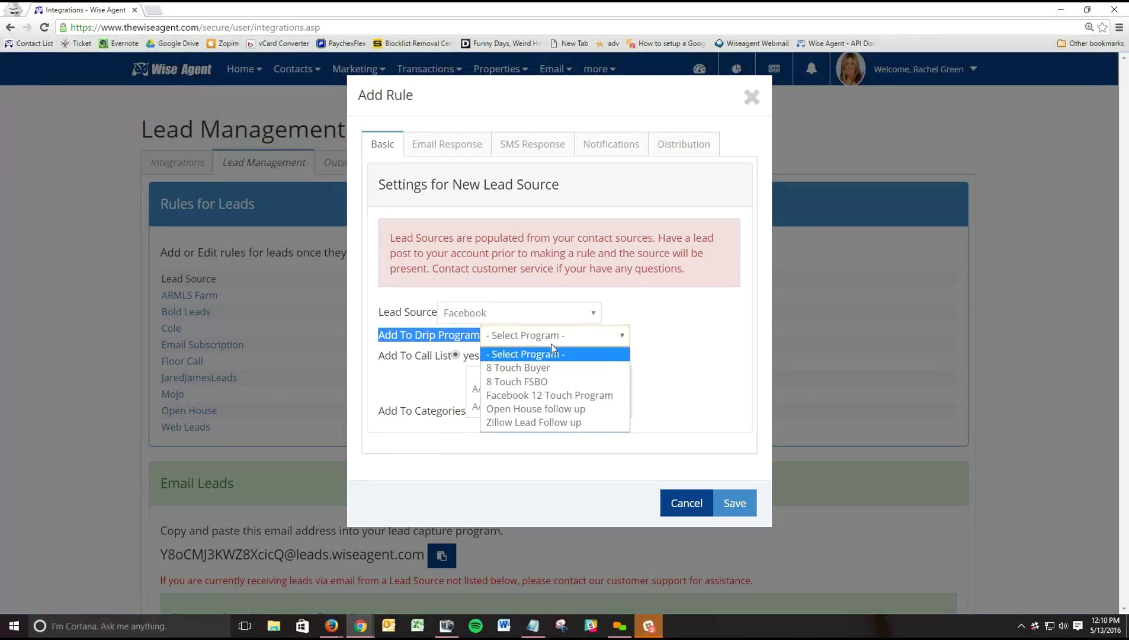
pyautogui.click(571, 397)
pyautogui.click(667, 357)
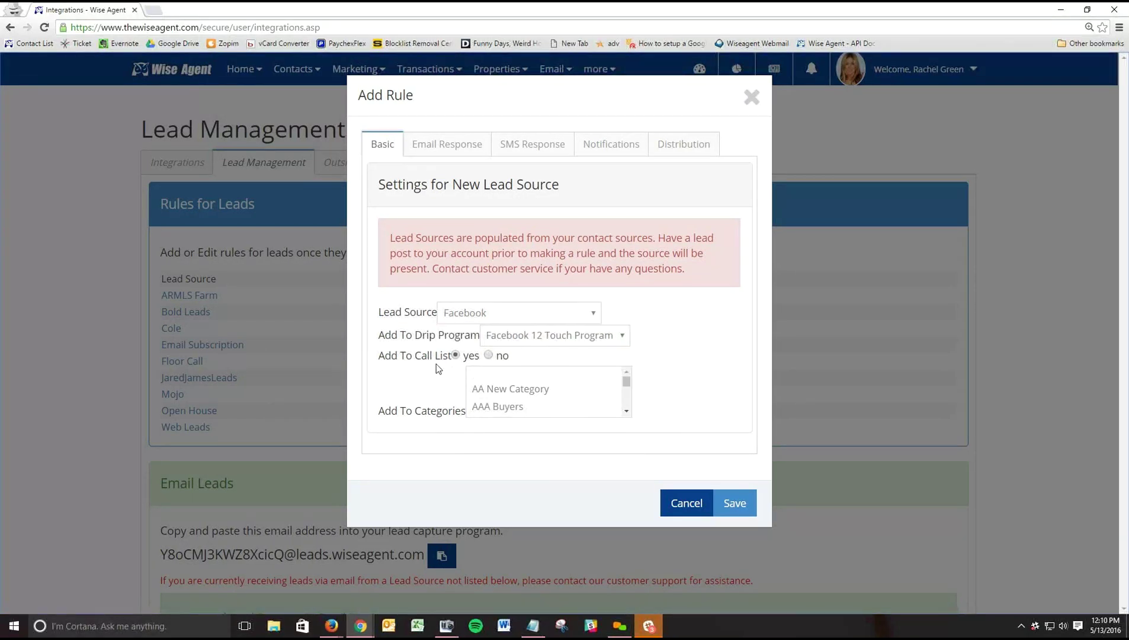
# - Review the rule's call list option and browse the categories that leads can be added to
pyautogui.moveTo(379, 357); pyautogui.dragTo(452, 361)
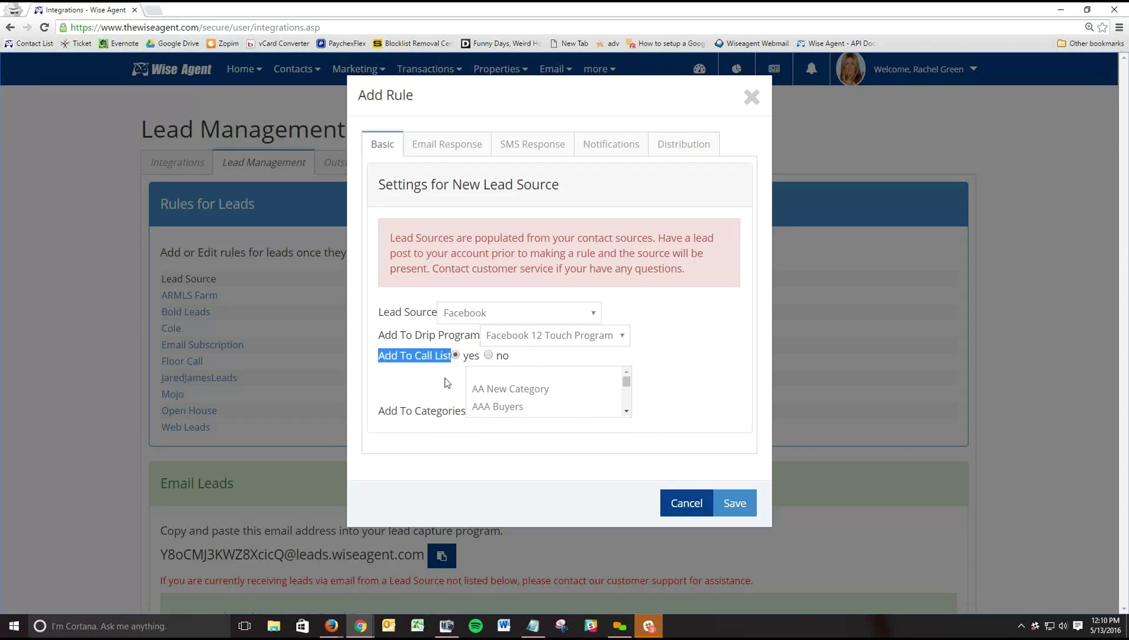
pyautogui.scroll(-2, 577, 390)
pyautogui.scroll(-2, 577, 391)
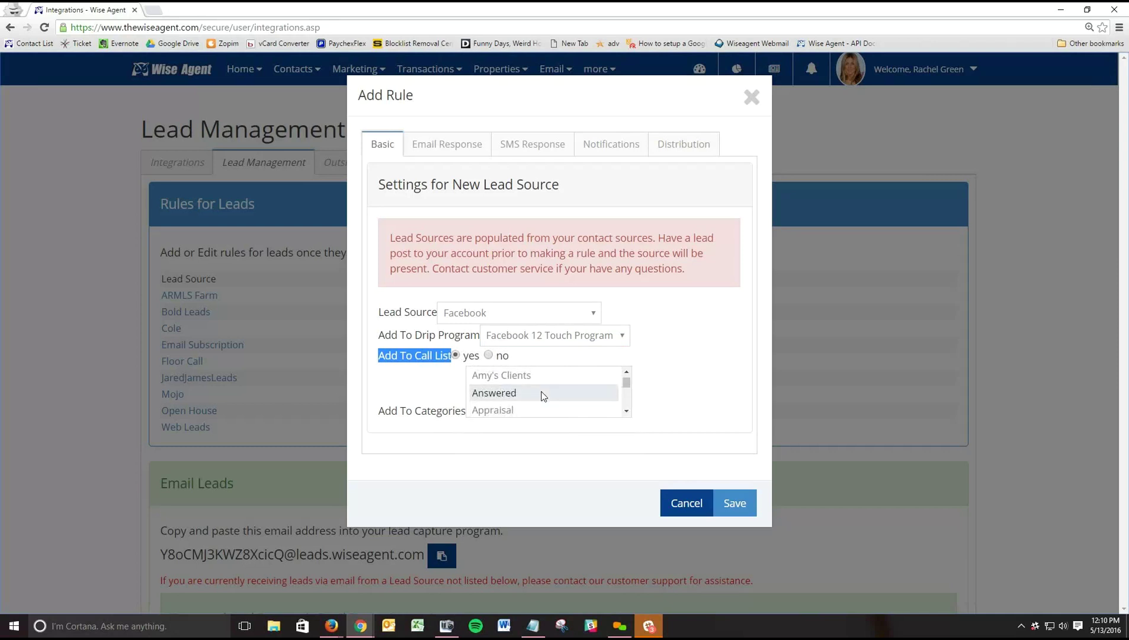
pyautogui.scroll(-6, 544, 396)
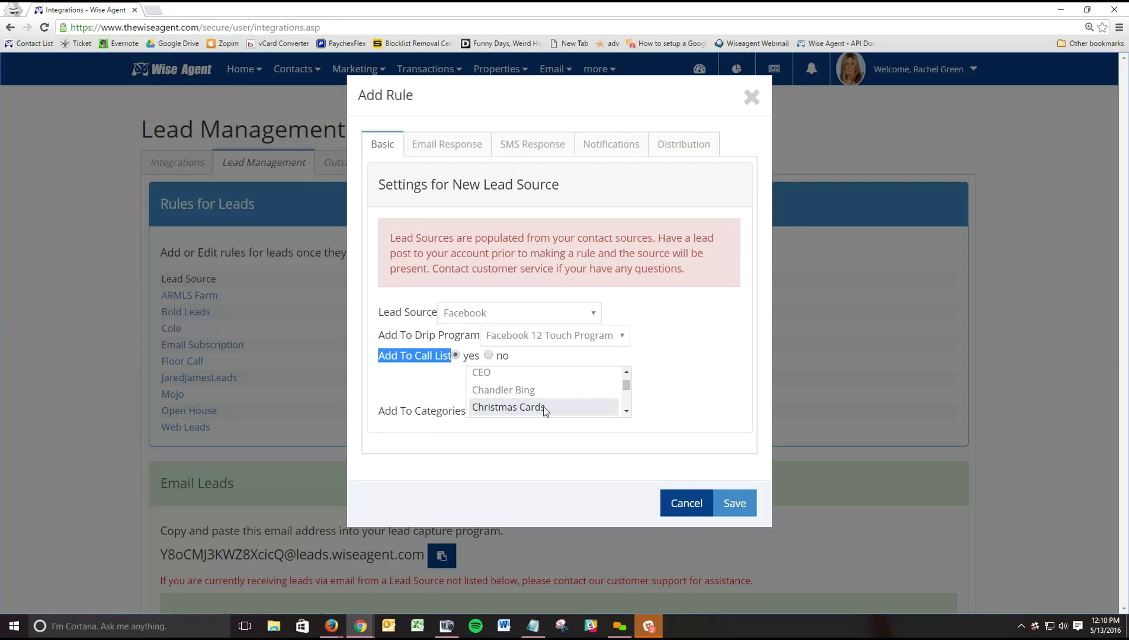
# - Insert the "Welcome to Wise Agent" BombBomb video into the rule's email auto response and look over the message body
pyautogui.click(448, 146)
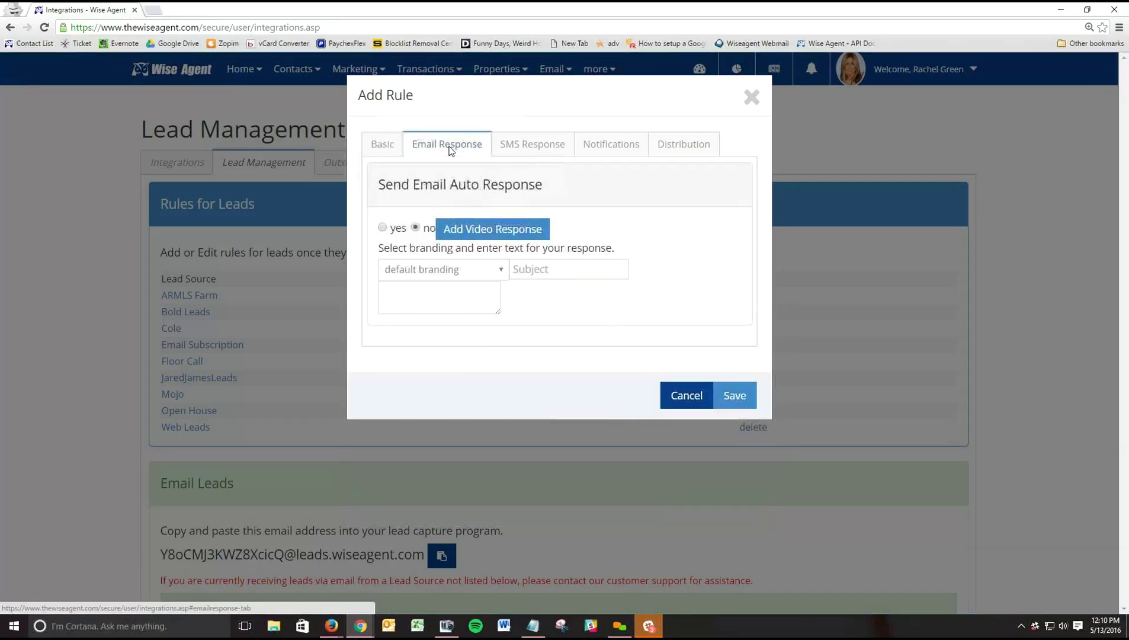
pyautogui.click(436, 292)
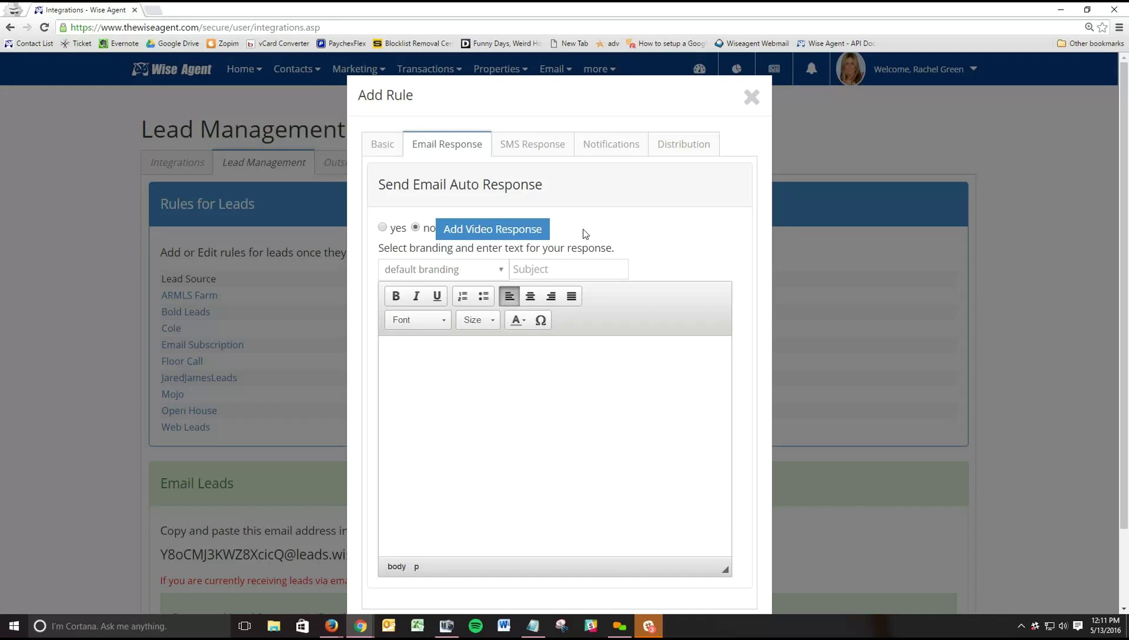
pyautogui.click(484, 230)
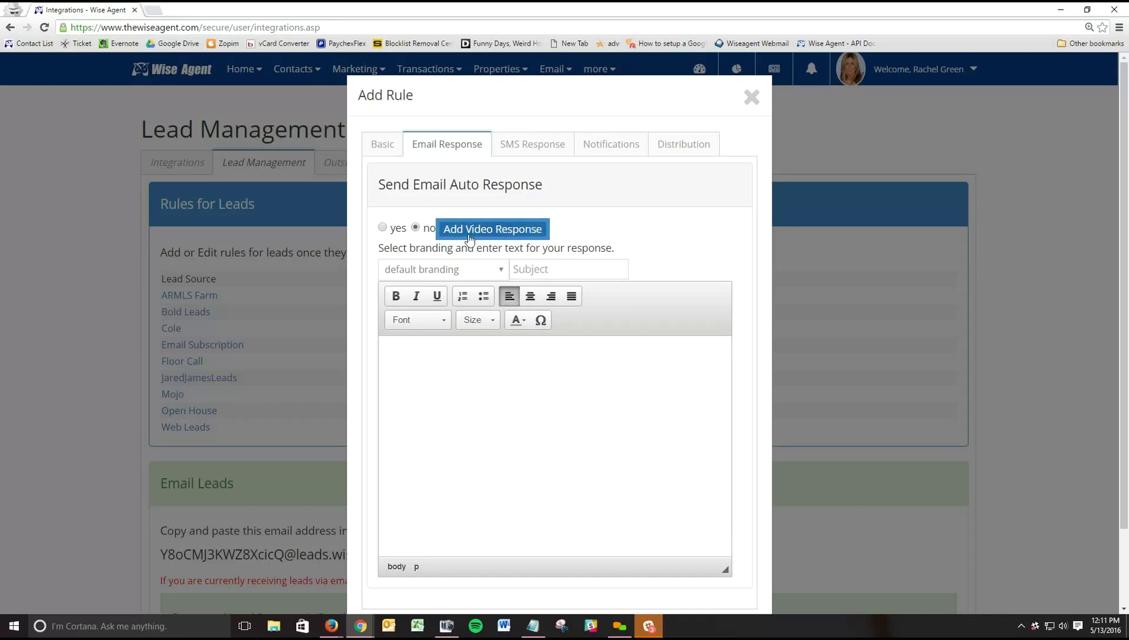
pyautogui.click(472, 235)
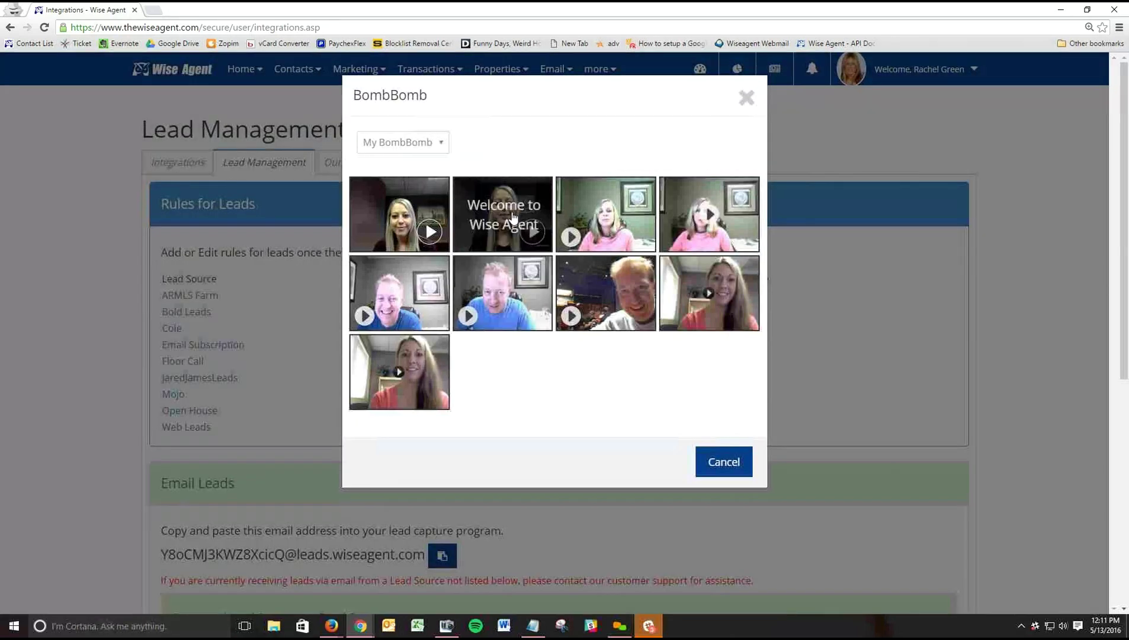
pyautogui.click(512, 222)
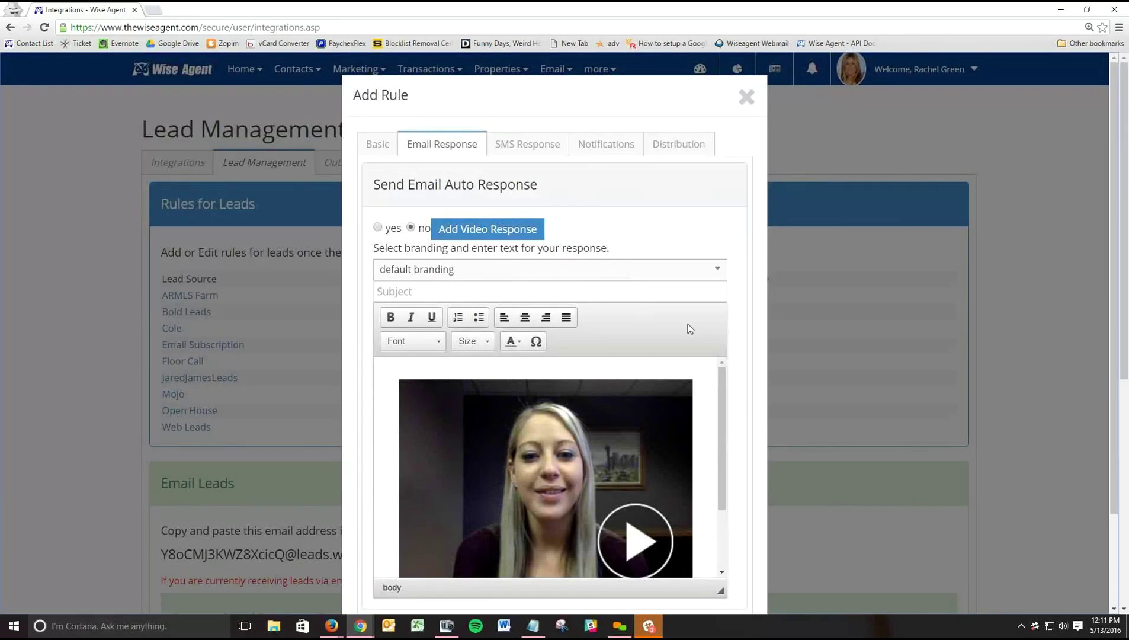
pyautogui.scroll(-3, 702, 353)
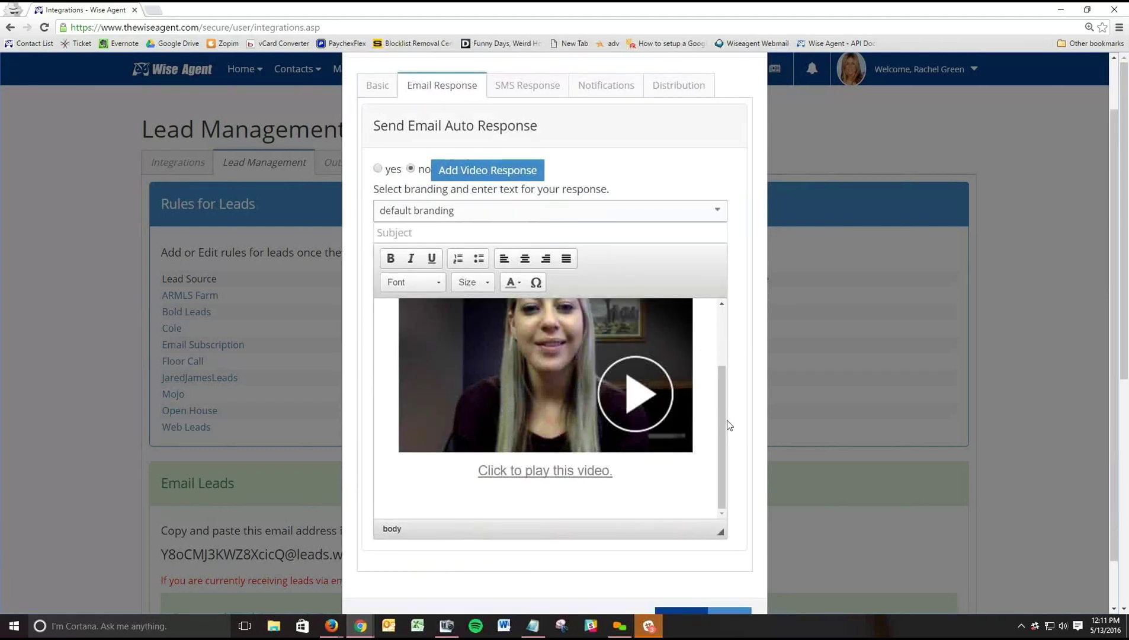
pyautogui.moveTo(723, 420); pyautogui.dragTo(721, 375)
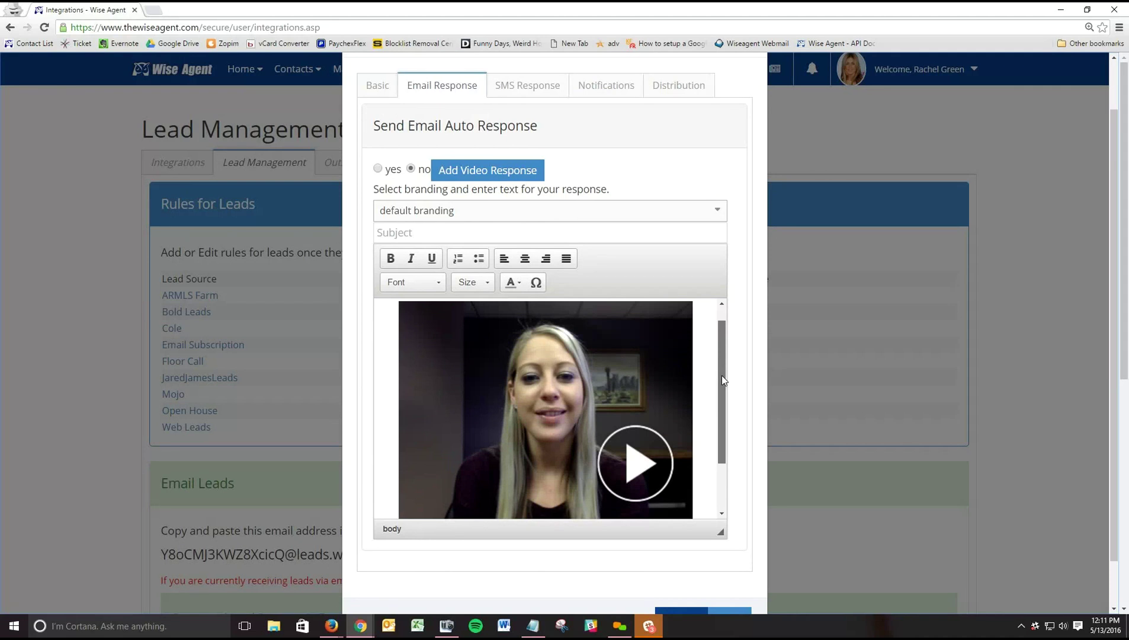
pyautogui.scroll(-2, 603, 491)
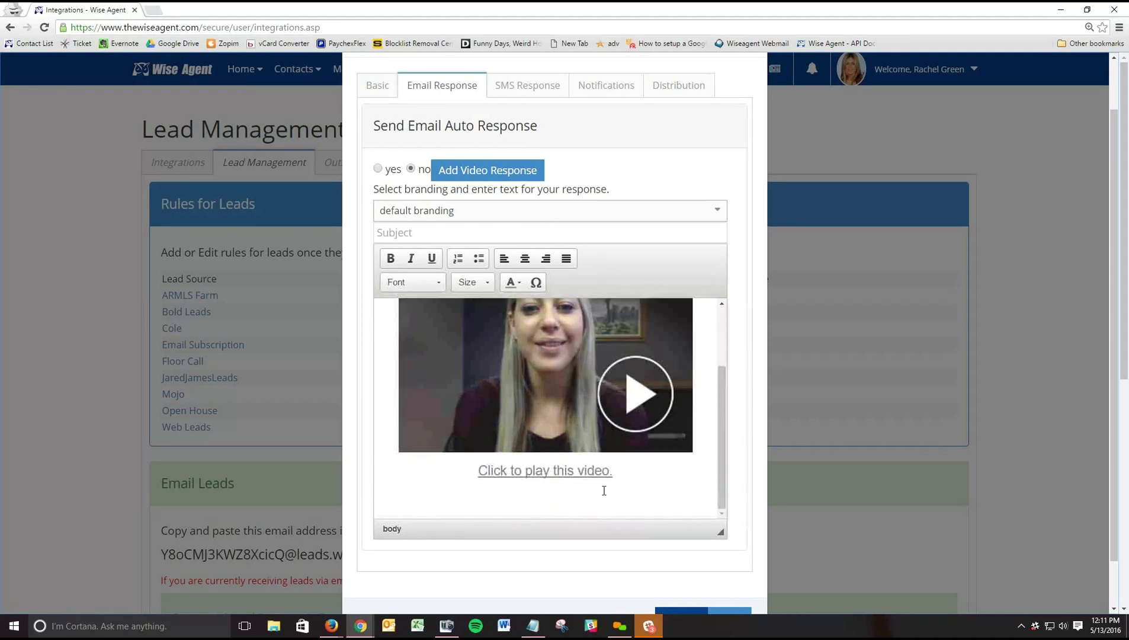
pyautogui.click(589, 504)
pyautogui.write('dssdf')
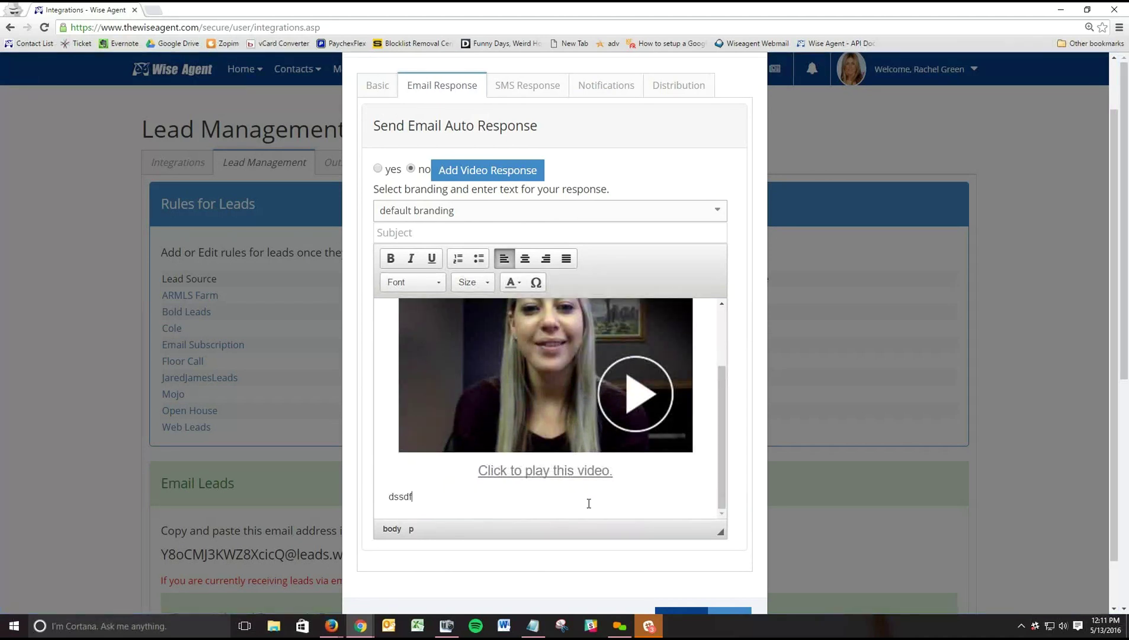
pyautogui.press('BackSpace')
pyautogui.press('BackSpace')
pyautogui.press('BackSpace')
pyautogui.press('BackSpace')
pyautogui.press('BackSpace')
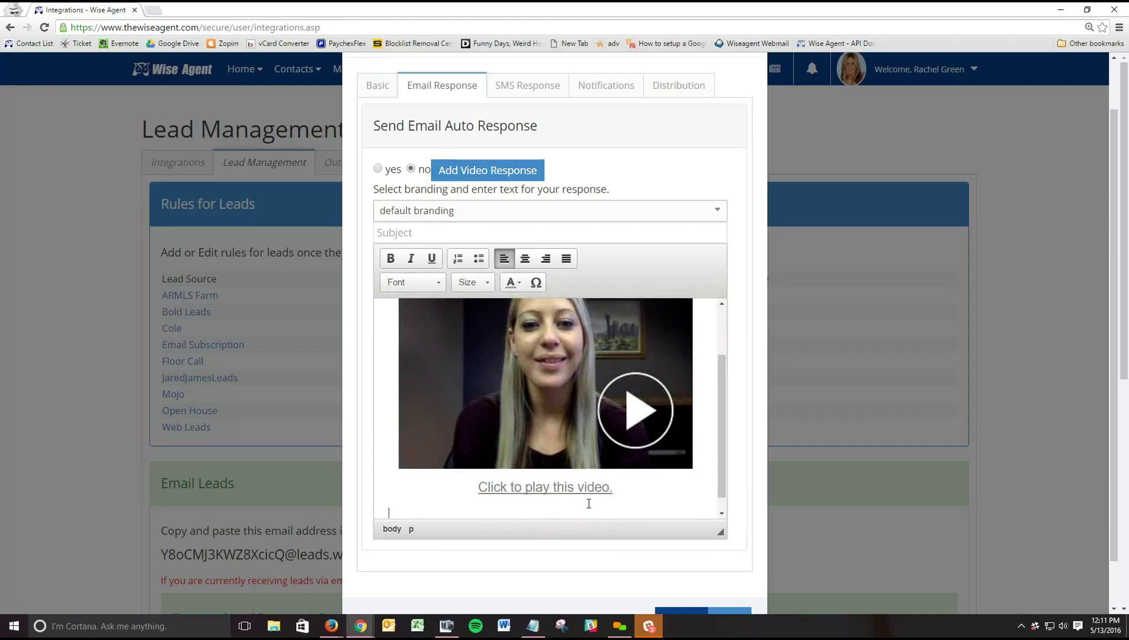
# - Open the rule's SMS auto response settings and review the default message text
pyautogui.scroll(3, 527, 418)
pyautogui.scroll(1, 478, 275)
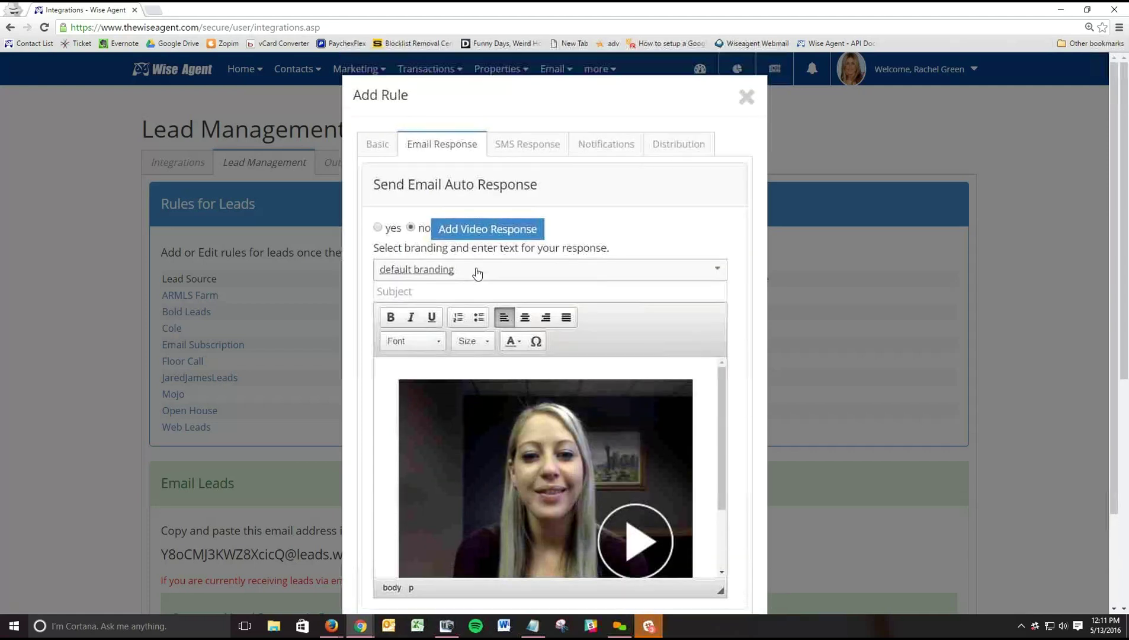
pyautogui.click(527, 148)
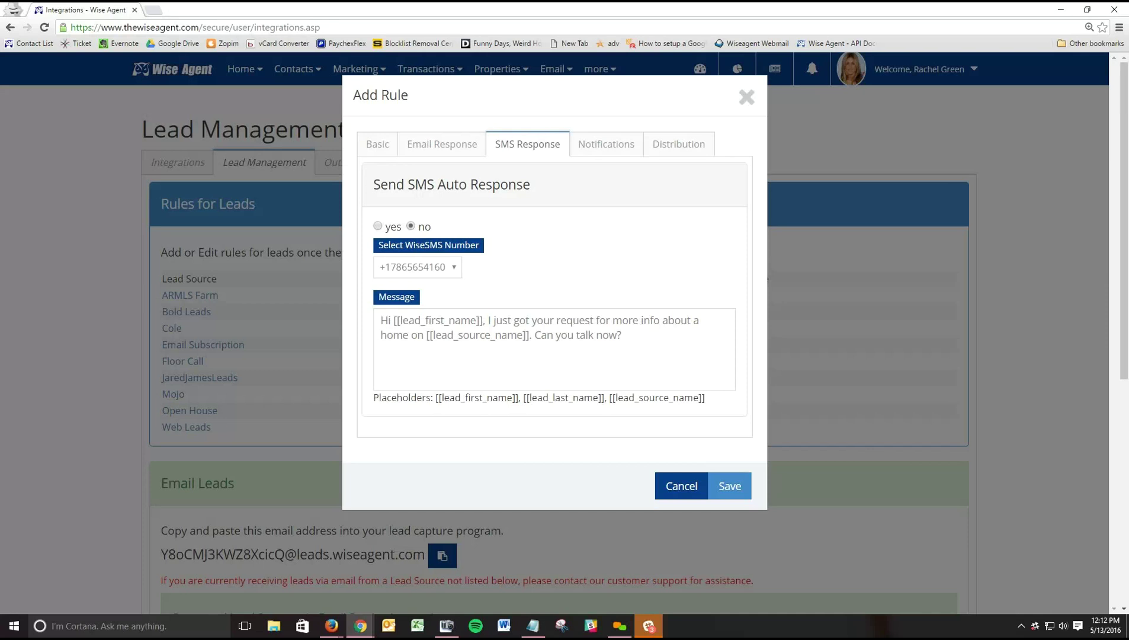
pyautogui.moveTo(617, 332); pyautogui.dragTo(364, 329)
pyautogui.click(428, 359)
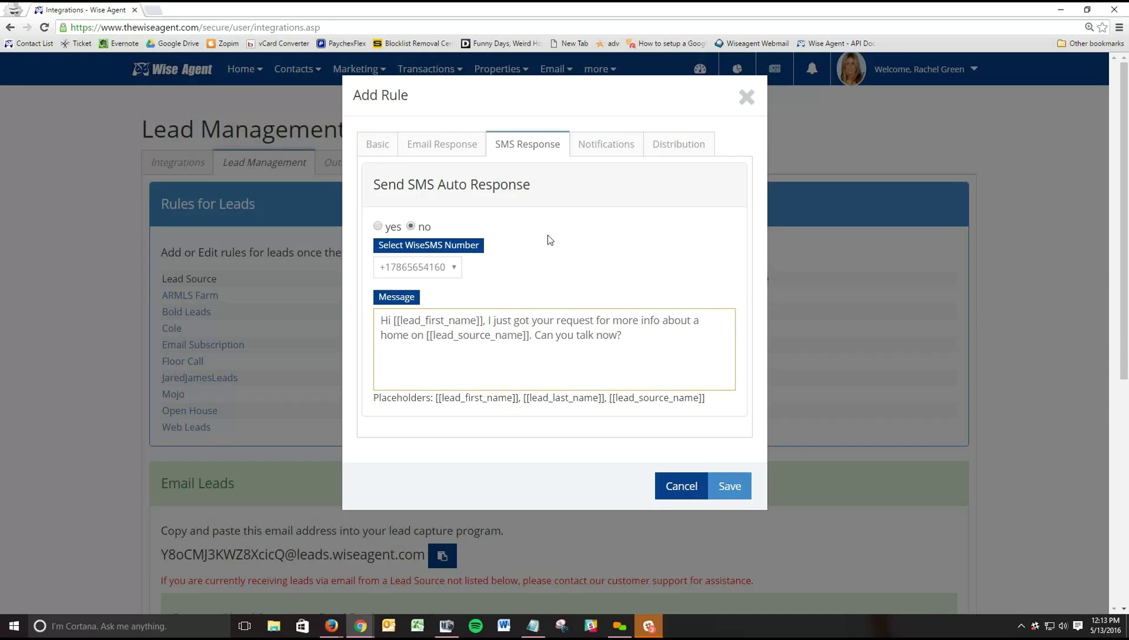
# - Add the account owner's email and text-message addresses as additional recipients of the rule's lead notification email
pyautogui.click(590, 148)
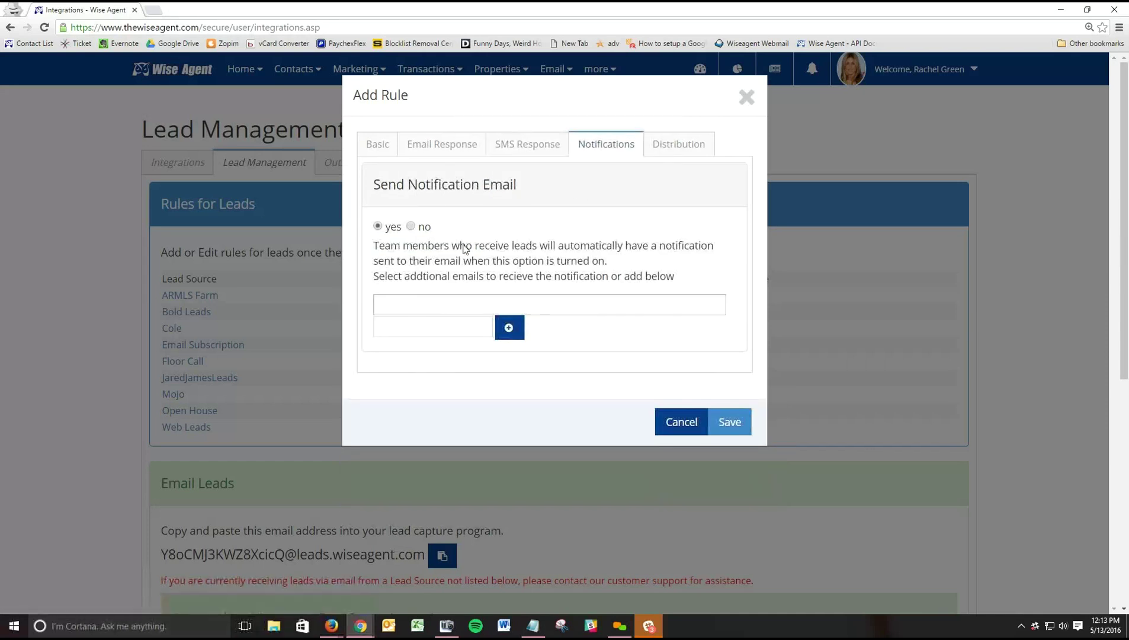
pyautogui.click(430, 304)
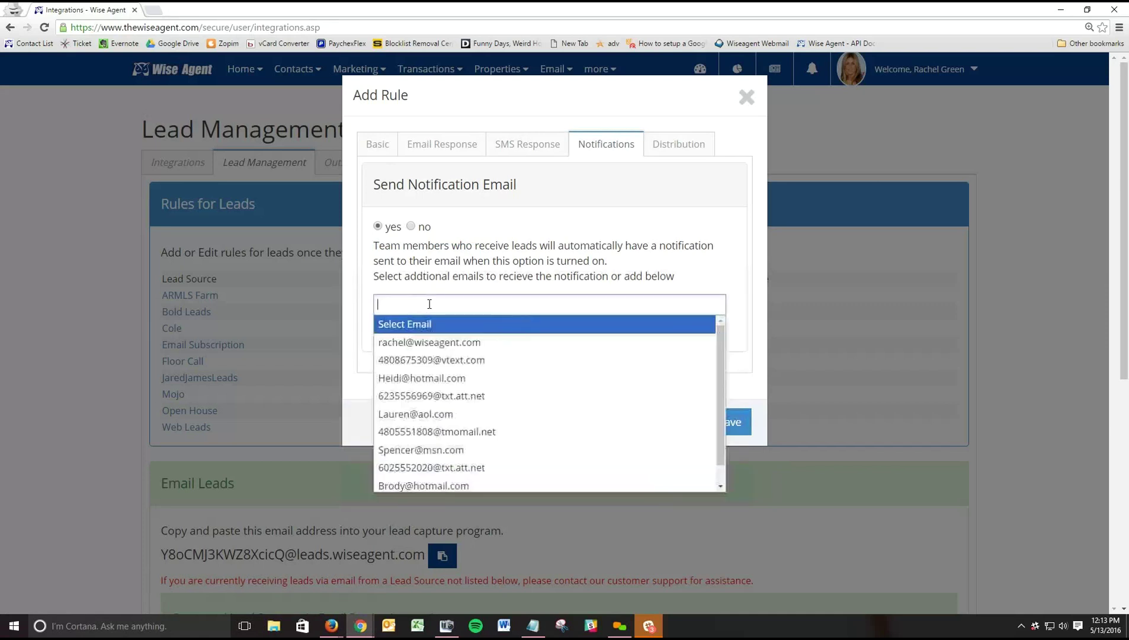
pyautogui.click(430, 343)
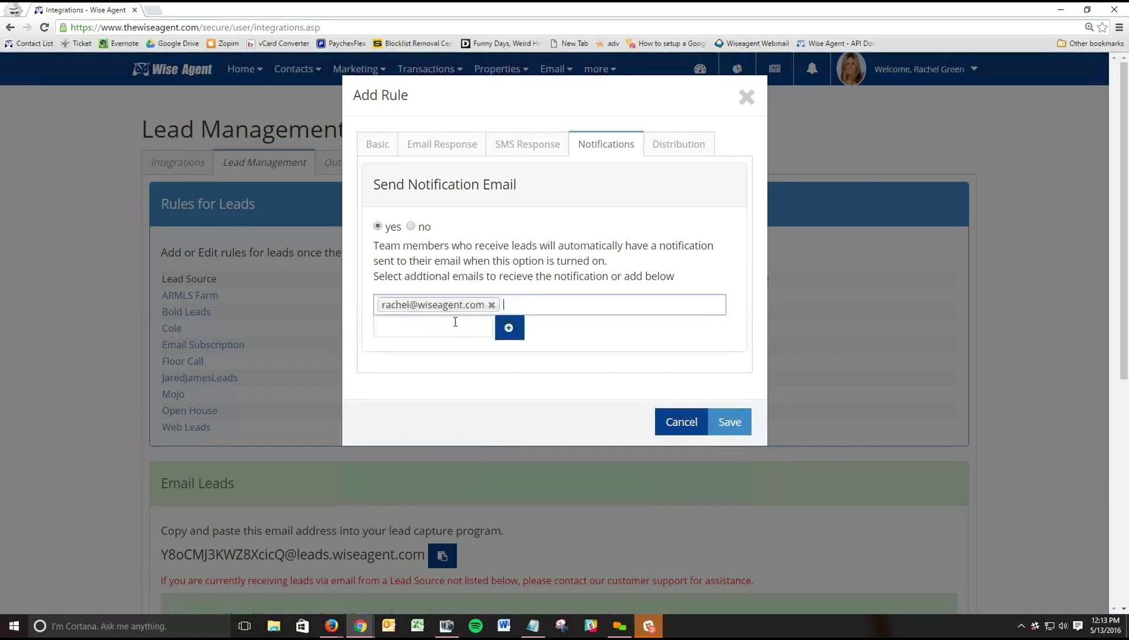
pyautogui.click(533, 305)
pyautogui.click(522, 360)
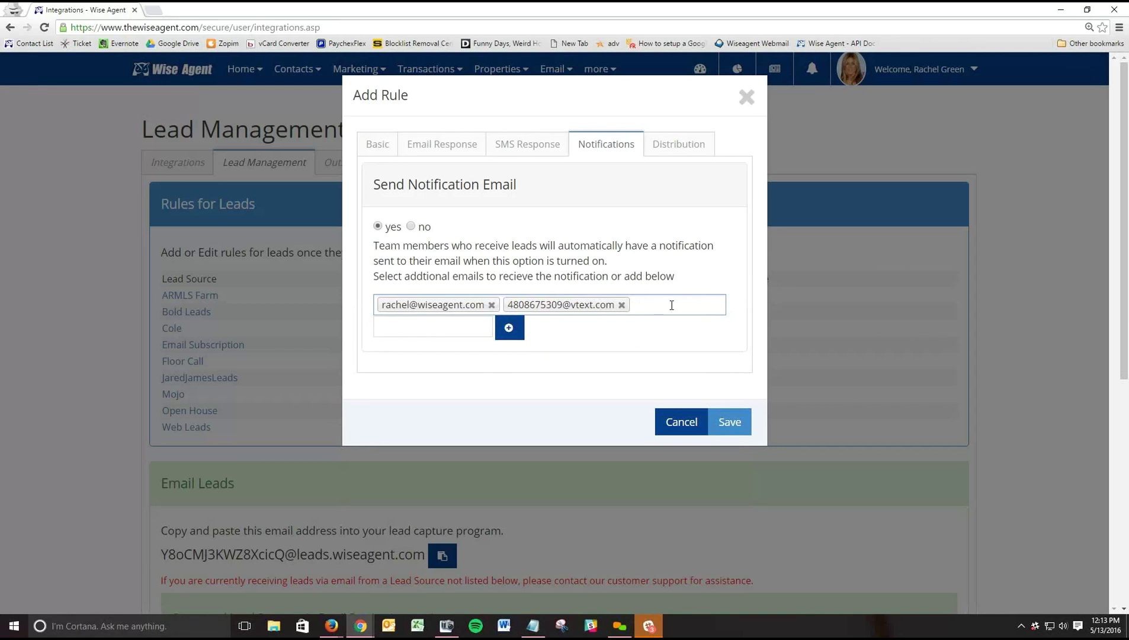
# - Examine the day of week, zip code, price and team member options of a lead distribution filter and close the rule without saving
pyautogui.click(679, 146)
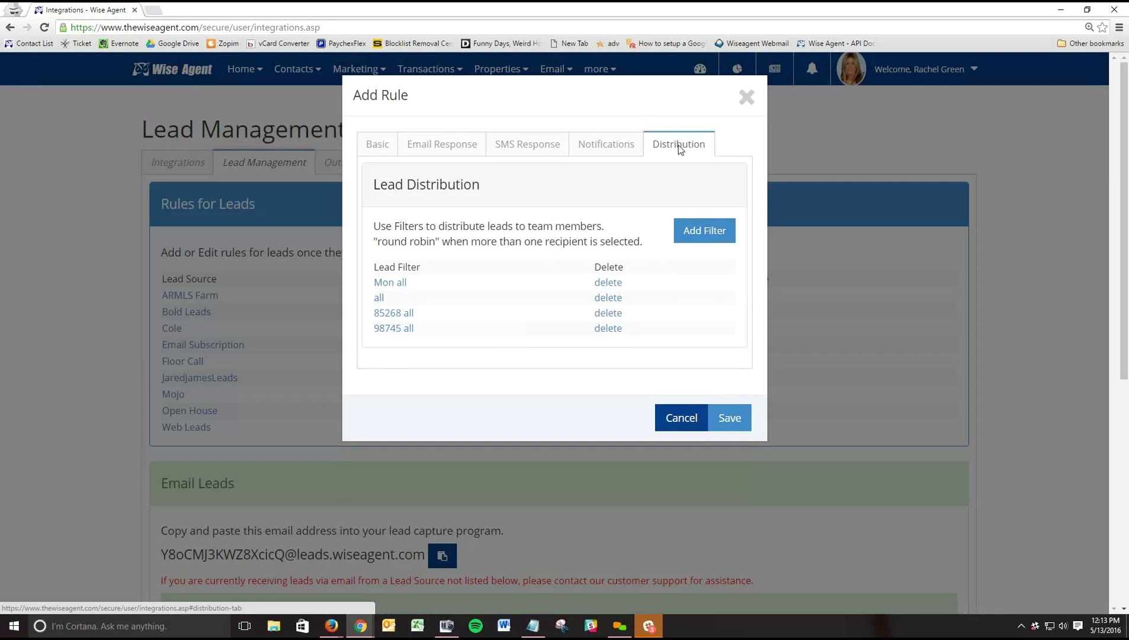
pyautogui.click(705, 235)
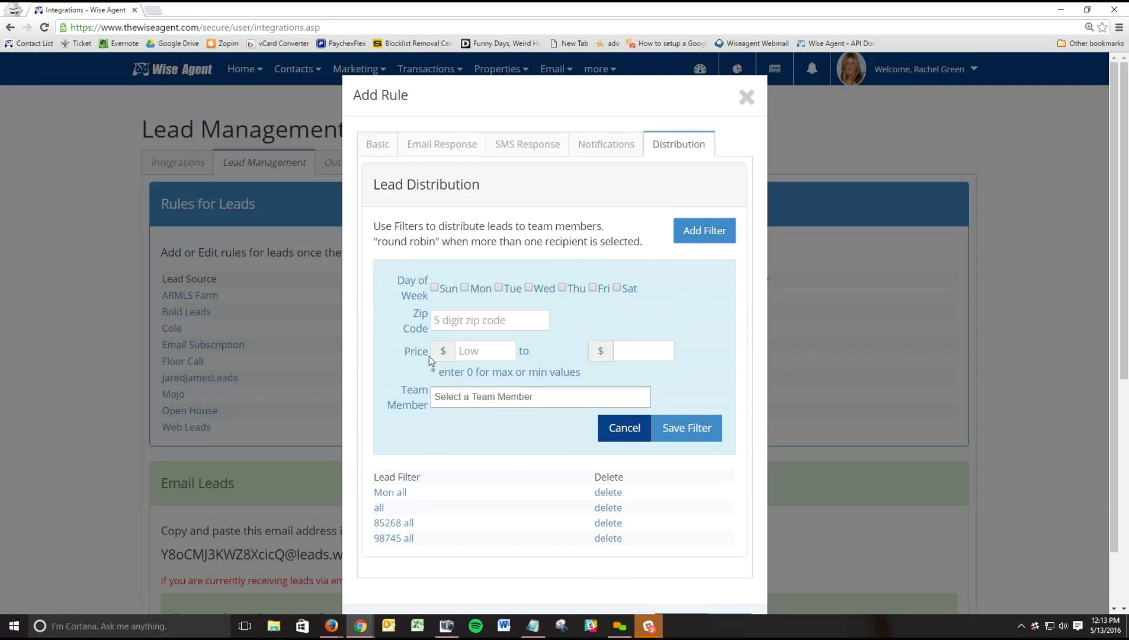
pyautogui.moveTo(397, 280); pyautogui.dragTo(429, 353)
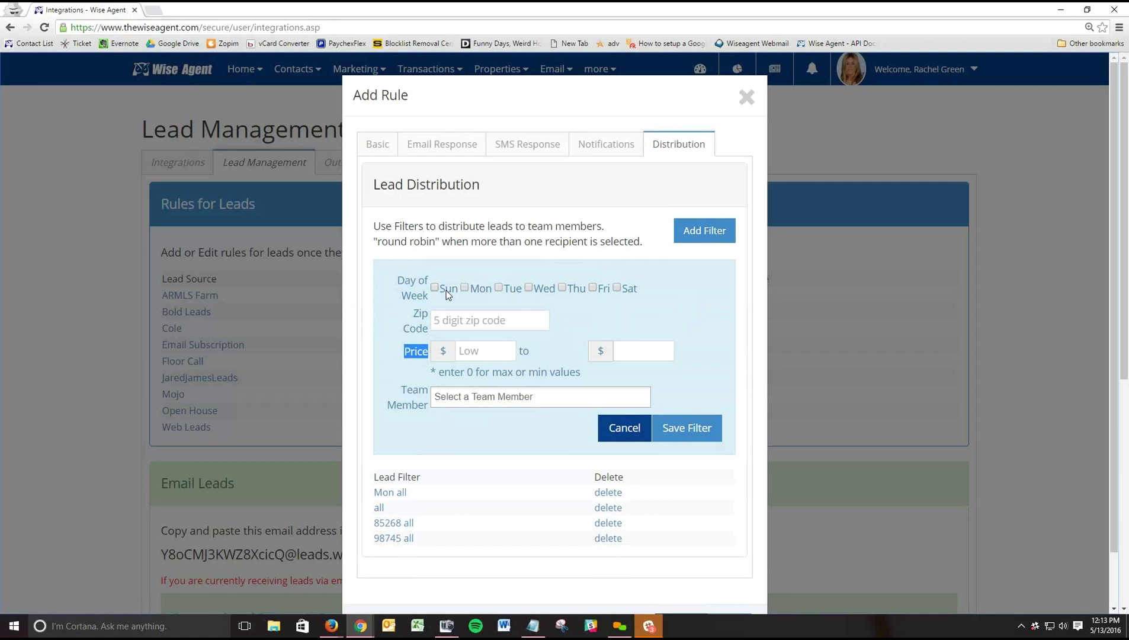
pyautogui.click(582, 310)
pyautogui.moveTo(398, 276); pyautogui.dragTo(429, 293)
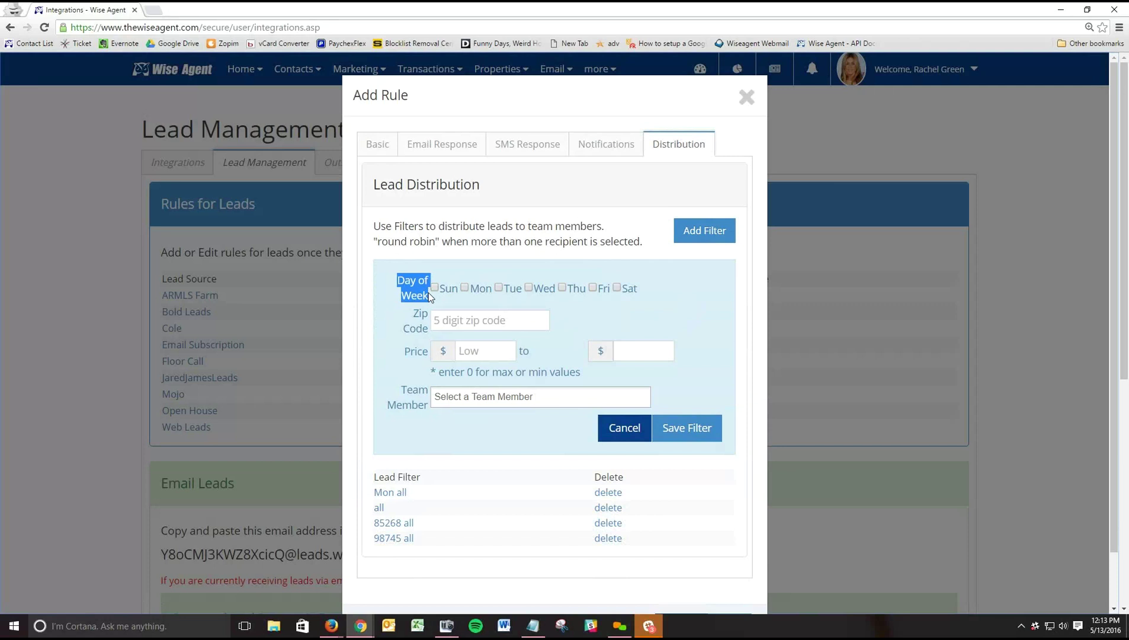
pyautogui.click(407, 323)
pyautogui.moveTo(419, 310); pyautogui.dragTo(430, 360)
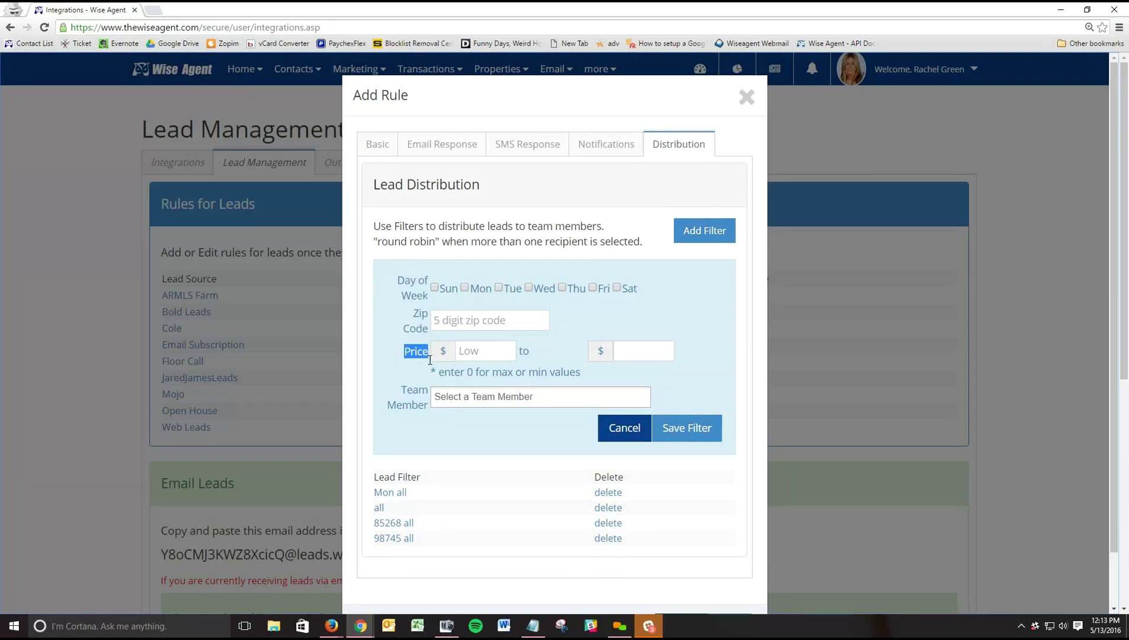
pyautogui.click(502, 395)
pyautogui.scroll(-3, 507, 477)
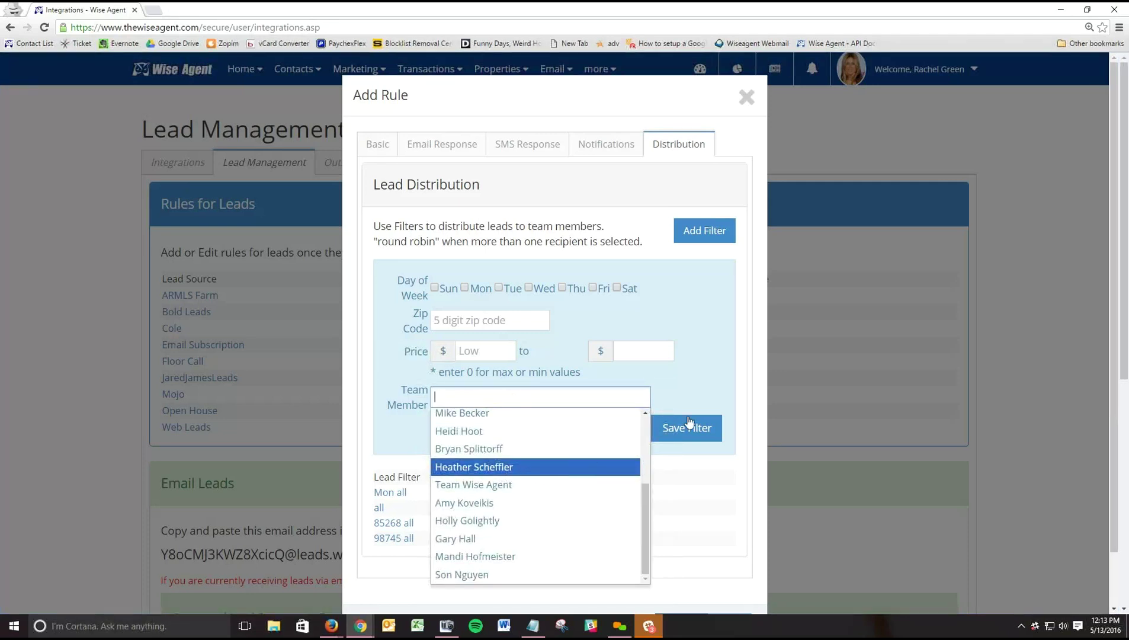
pyautogui.click(676, 386)
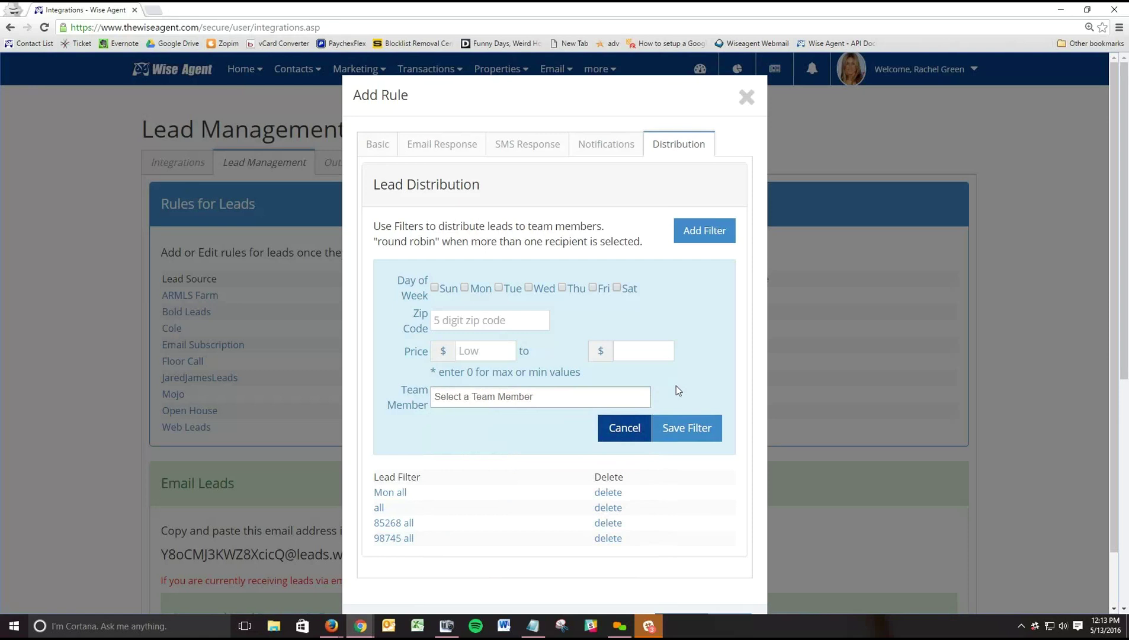
pyautogui.click(607, 430)
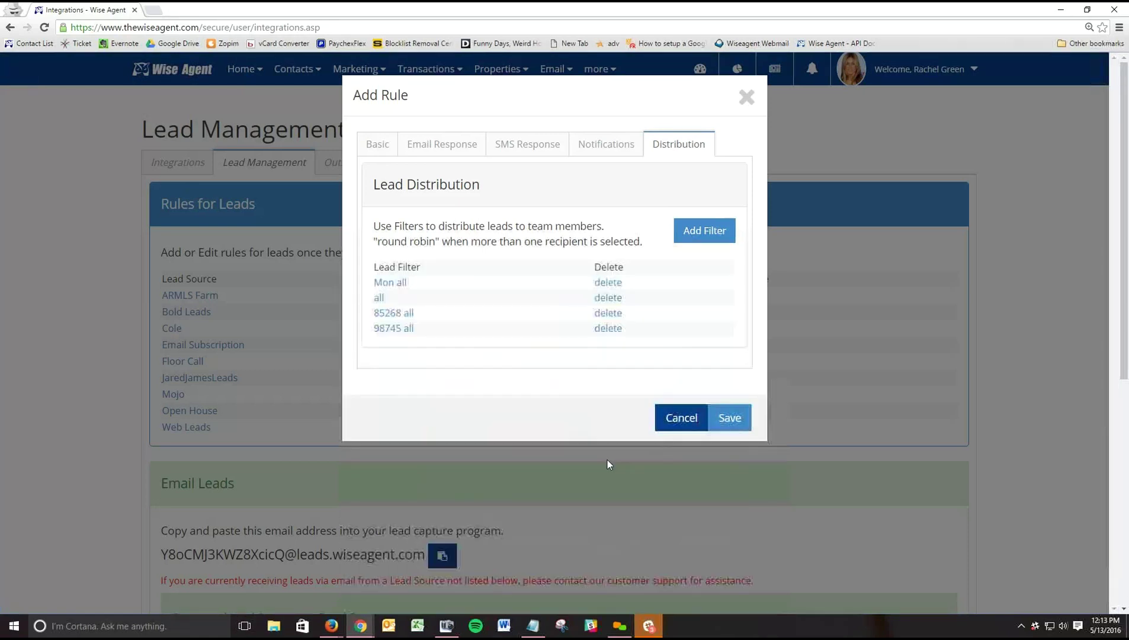
pyautogui.click(746, 97)
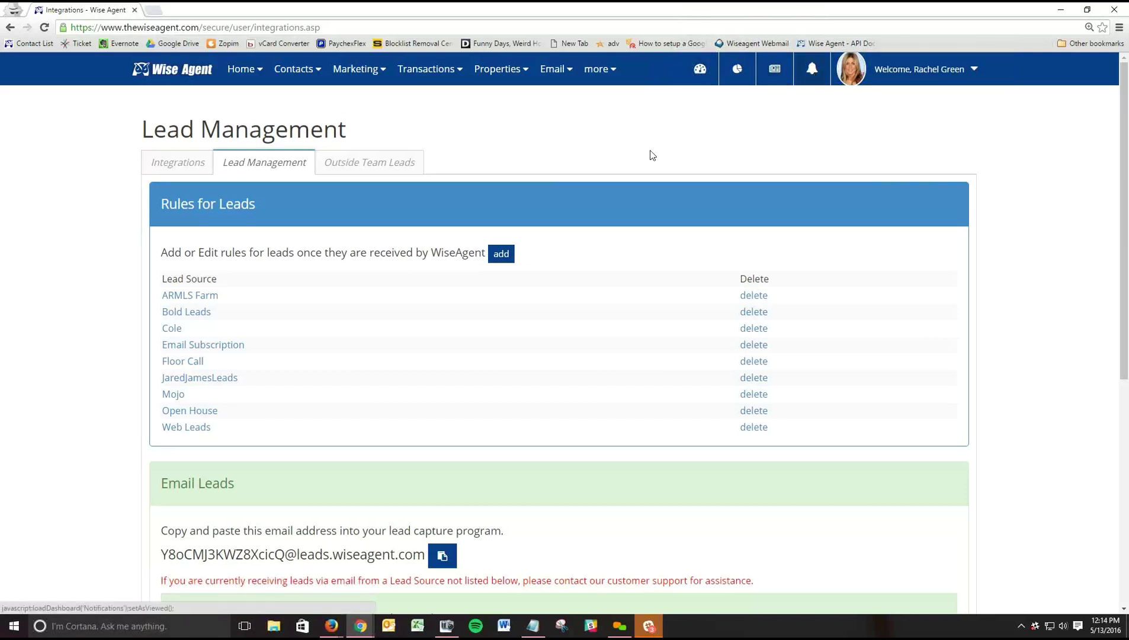
# - Check today's calls, events and tasks, and look over the monthly email delivery report
pyautogui.click(700, 71)
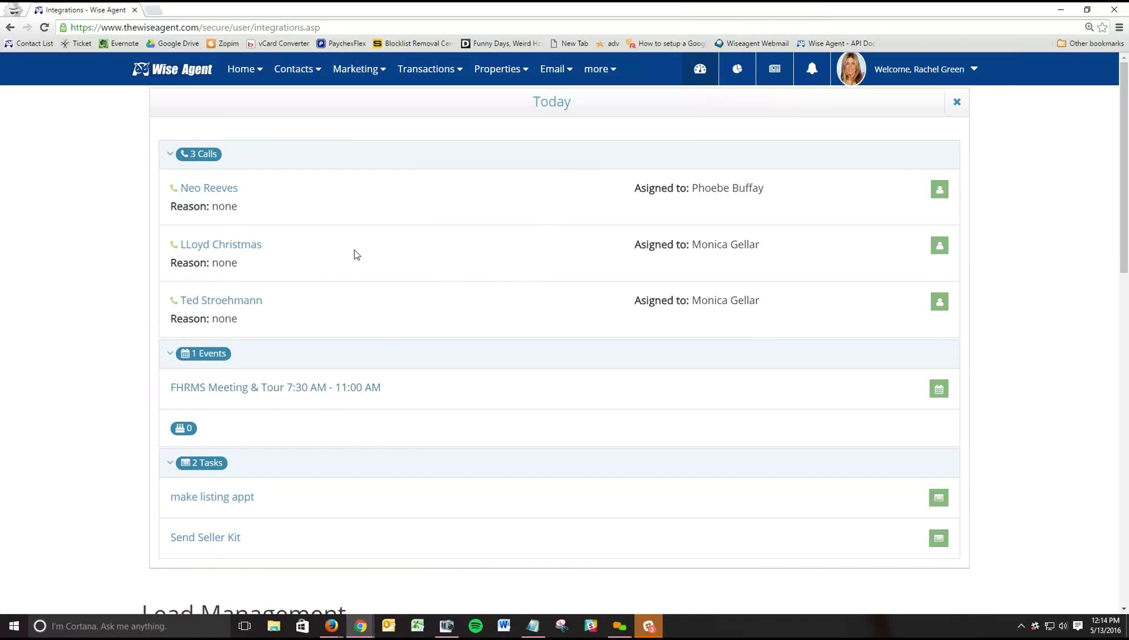
pyautogui.click(738, 71)
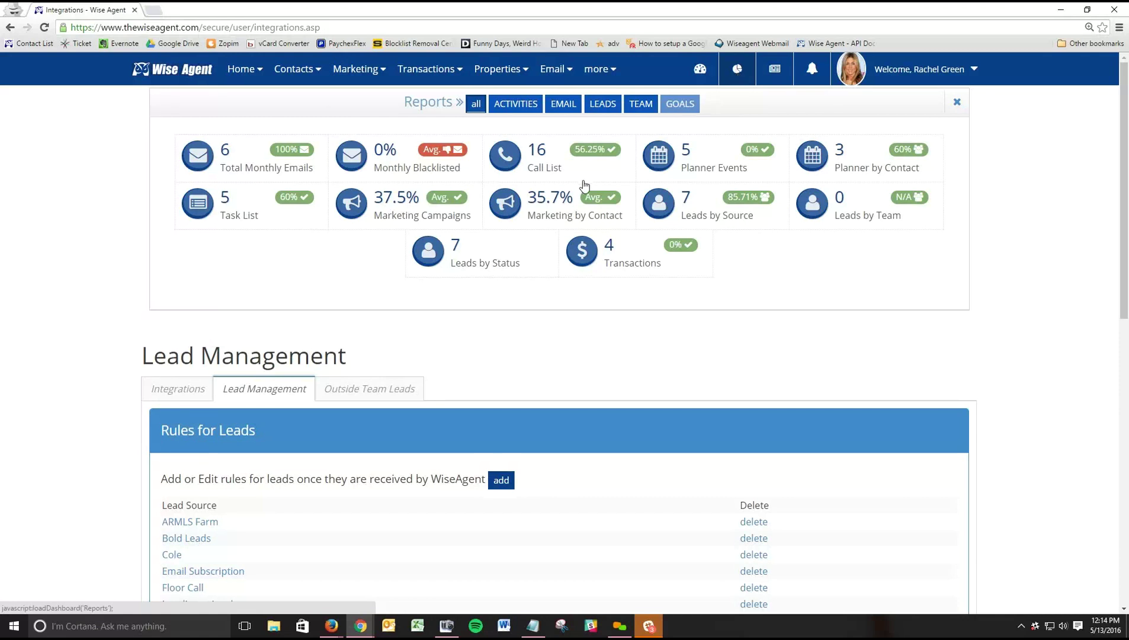
pyautogui.click(243, 166)
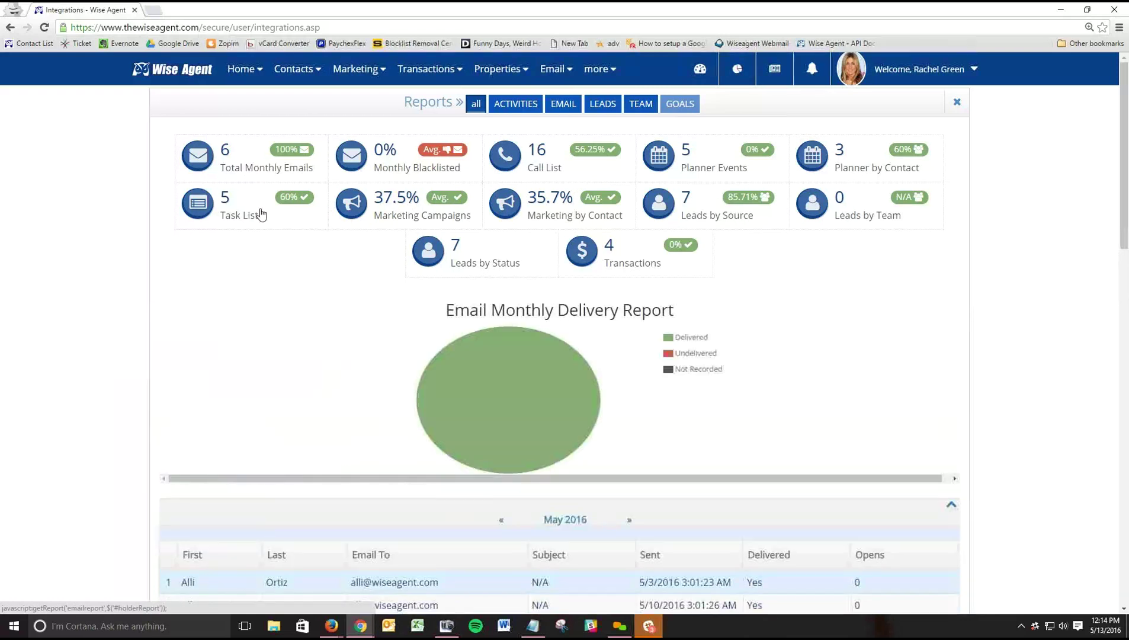
pyautogui.scroll(-3, 337, 287)
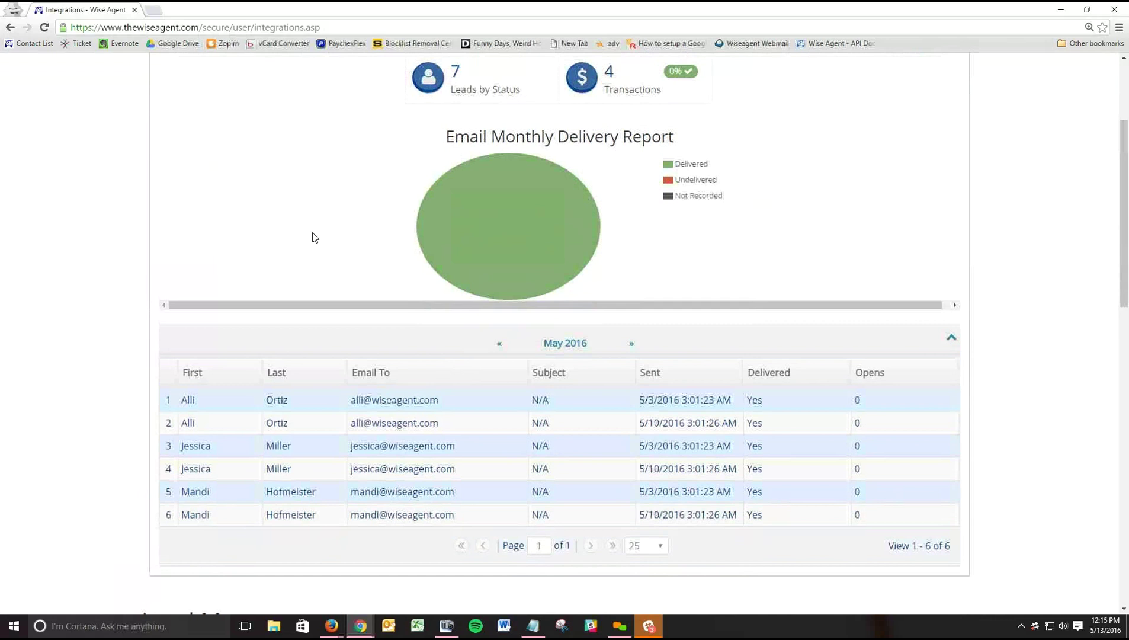
pyautogui.scroll(3, 312, 240)
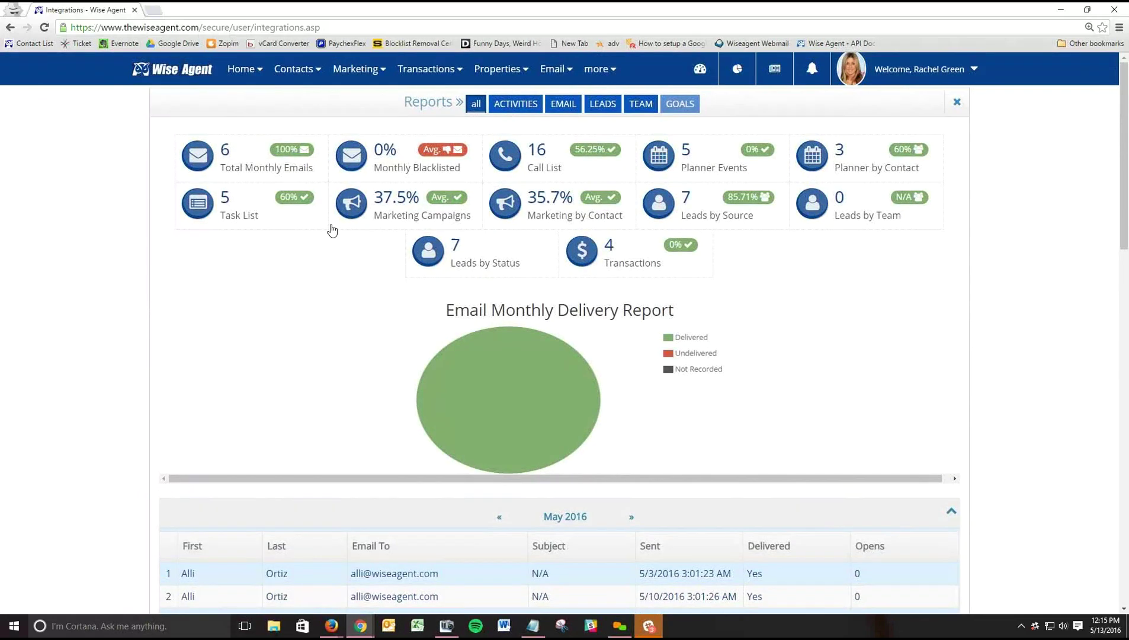
# - View the marketing campaign totals report and examine the leads by source report for May 2016
pyautogui.click(415, 220)
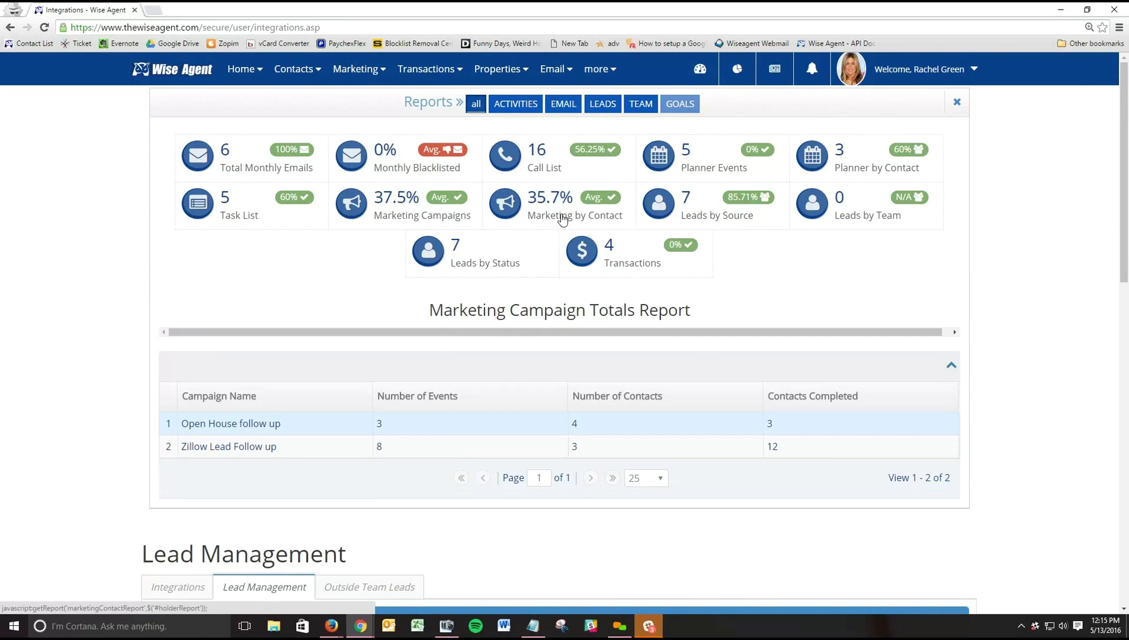
pyautogui.click(702, 213)
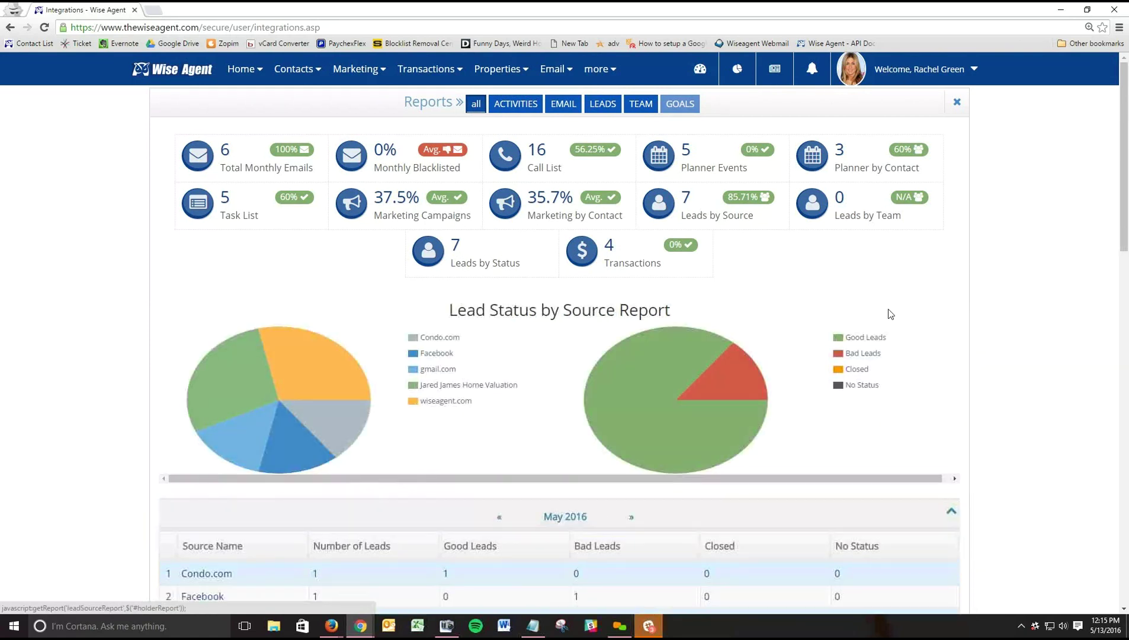
pyautogui.scroll(-1, 820, 320)
pyautogui.scroll(-2, 820, 320)
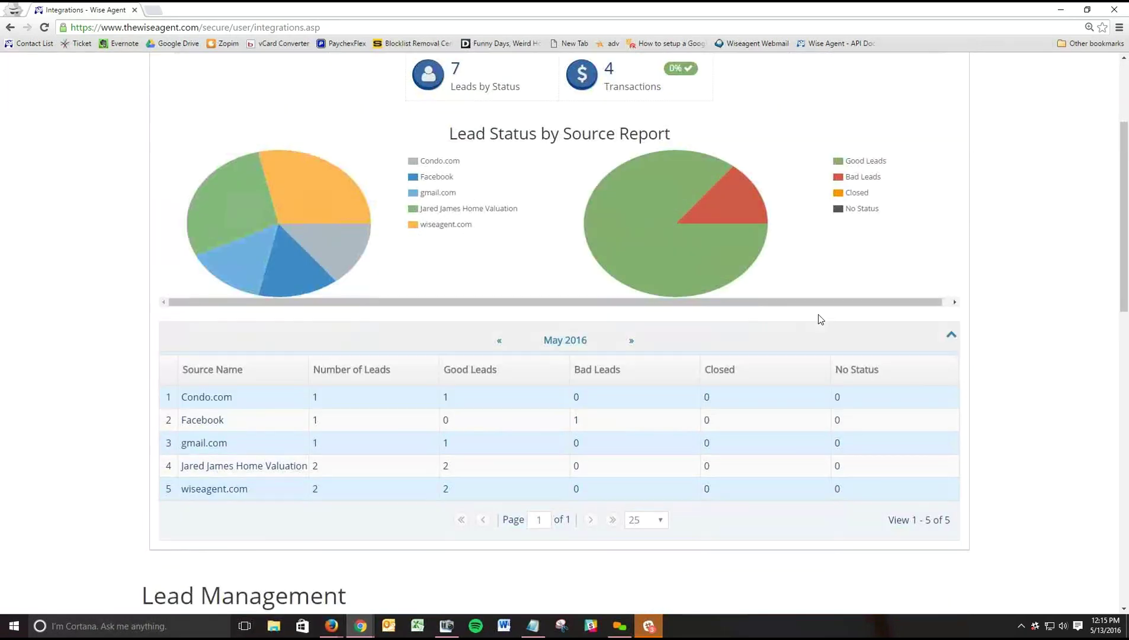
pyautogui.scroll(2, 813, 293)
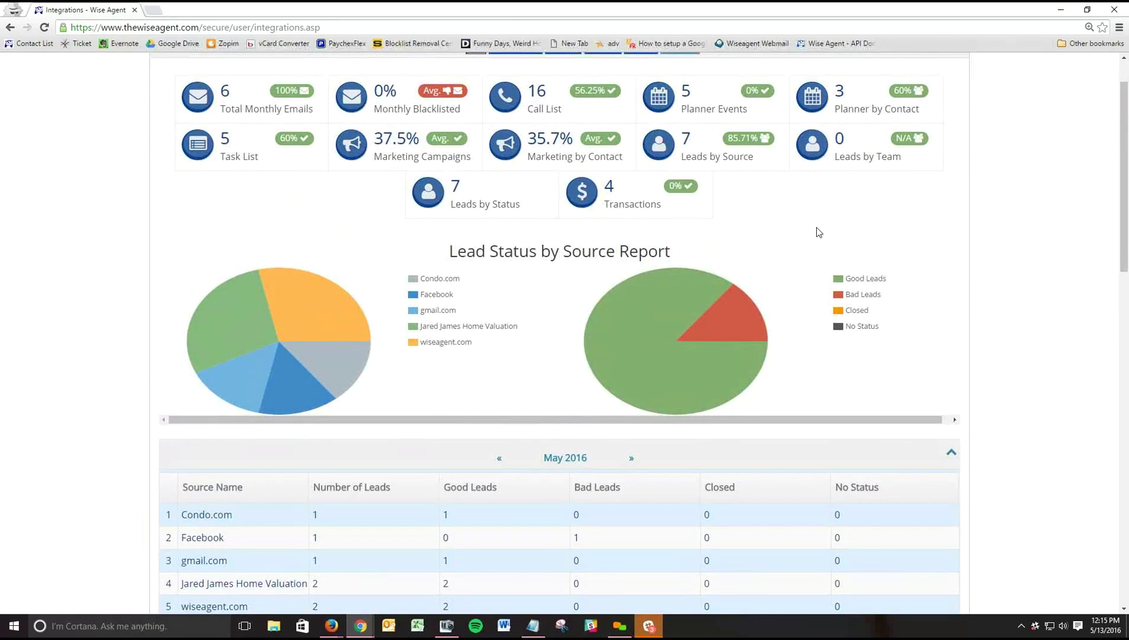
pyautogui.scroll(1, 831, 210)
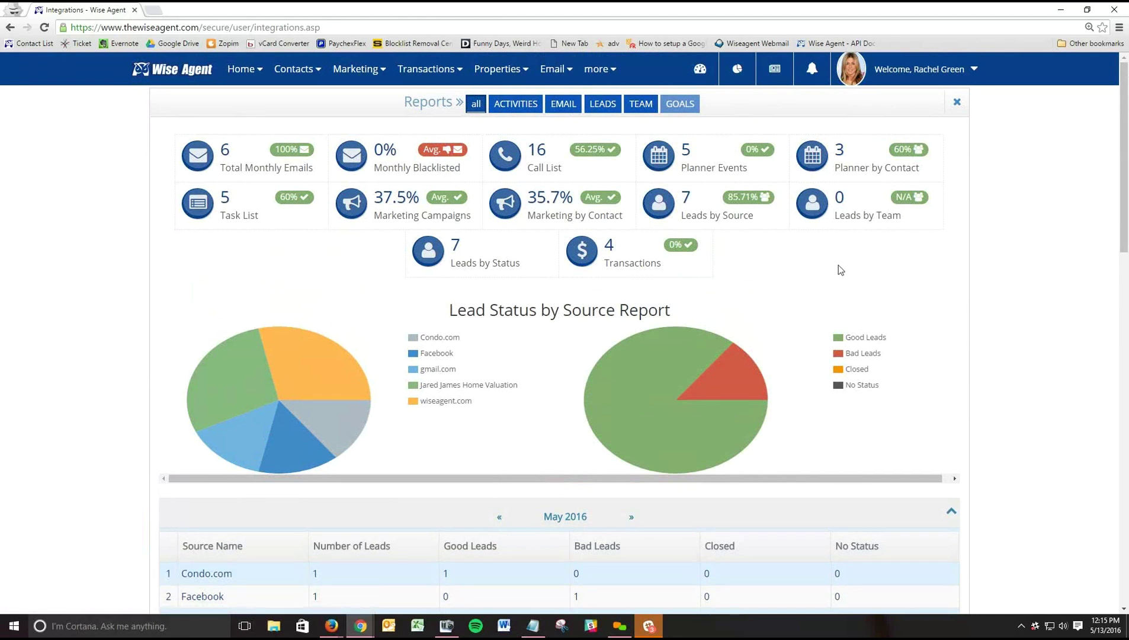
# - Browse the available reports by the email, leads and team groups
pyautogui.click(559, 110)
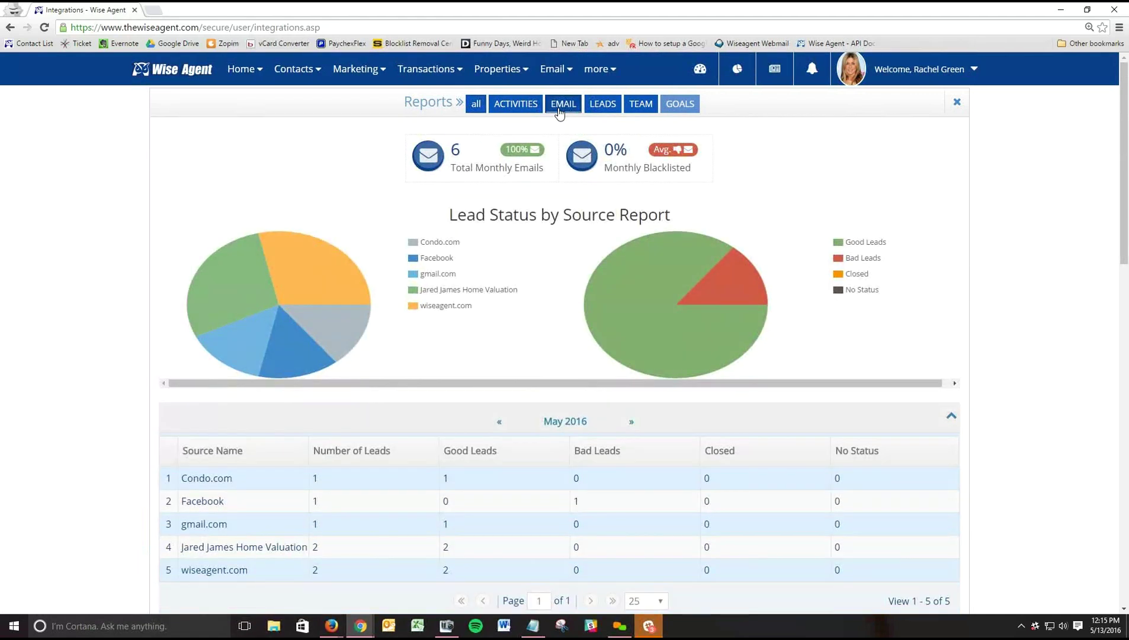
pyautogui.click(600, 107)
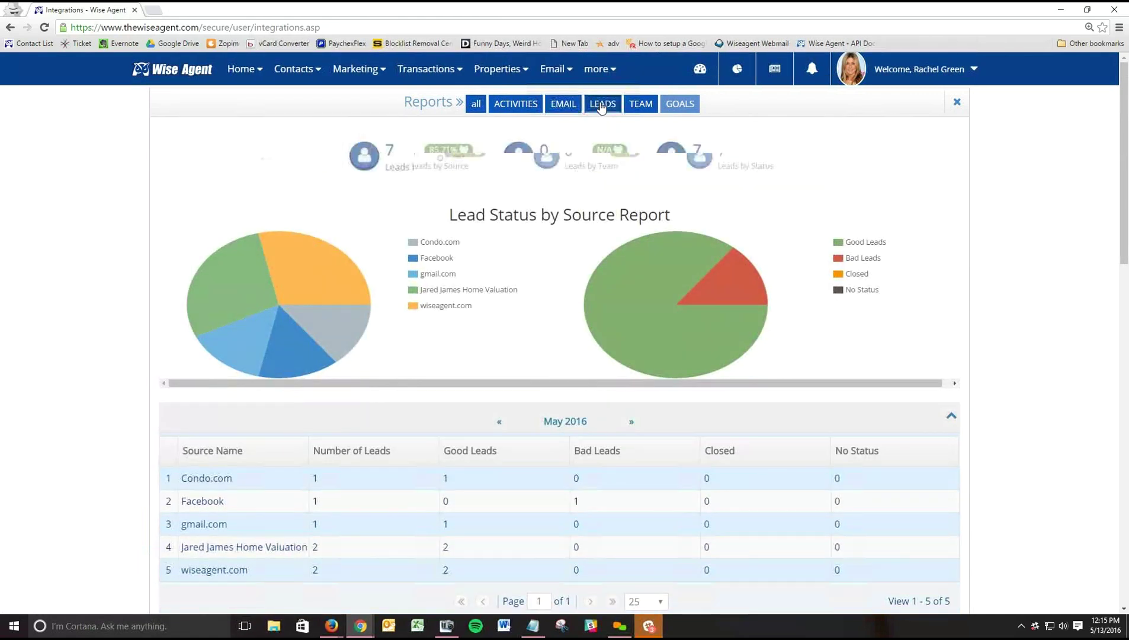
pyautogui.click(641, 108)
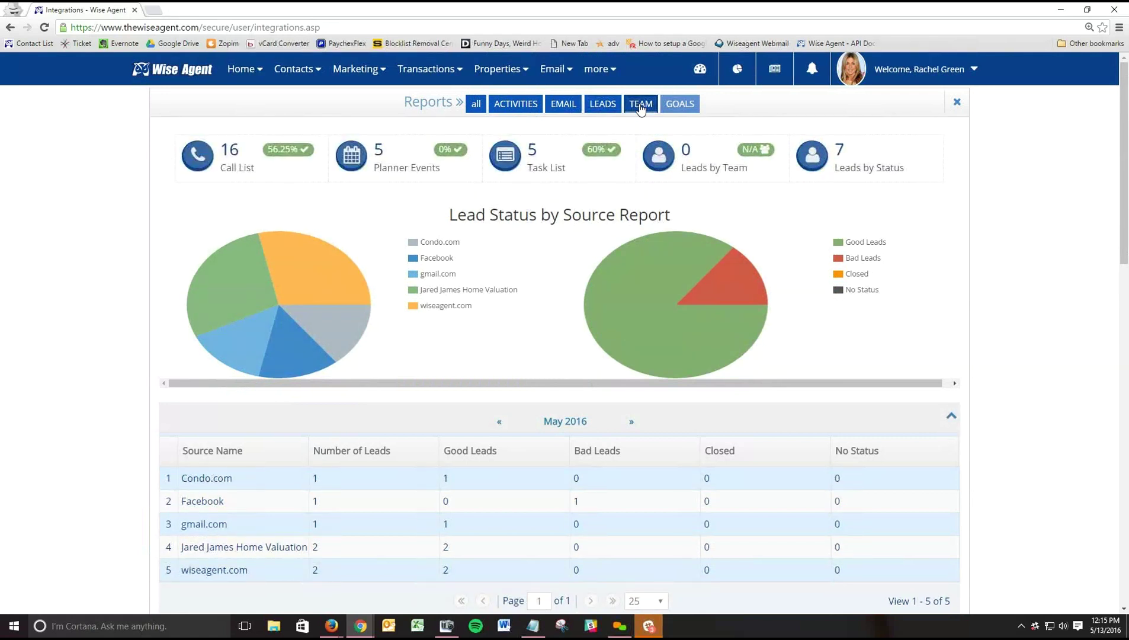
# - View the real estate news feed and check the notifications for today's and team alerts
pyautogui.click(777, 70)
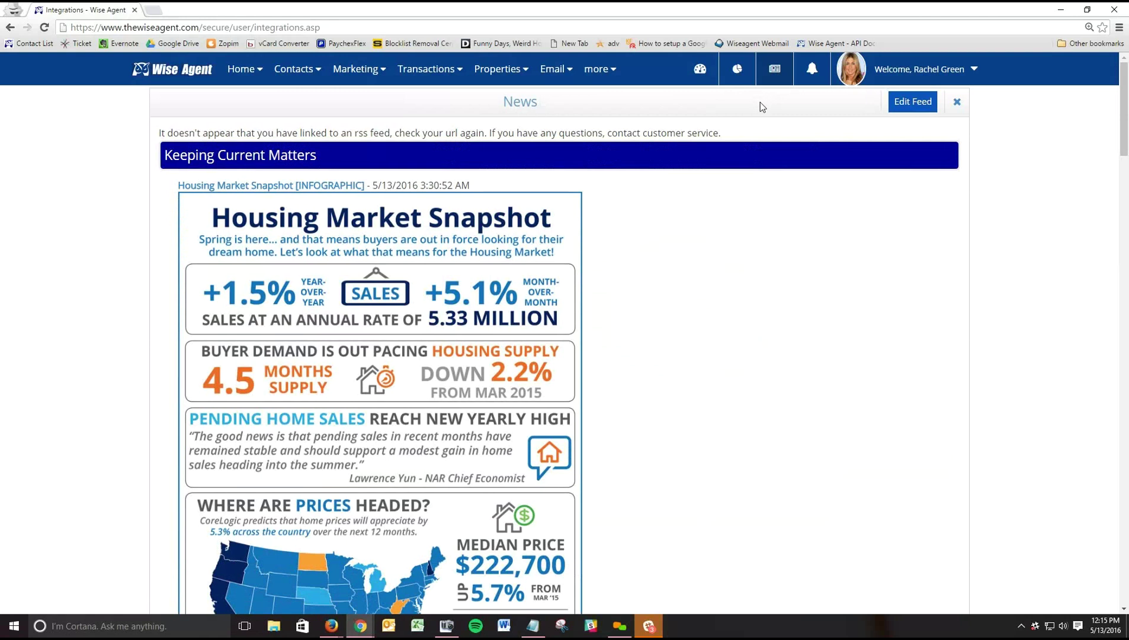
pyautogui.click(812, 72)
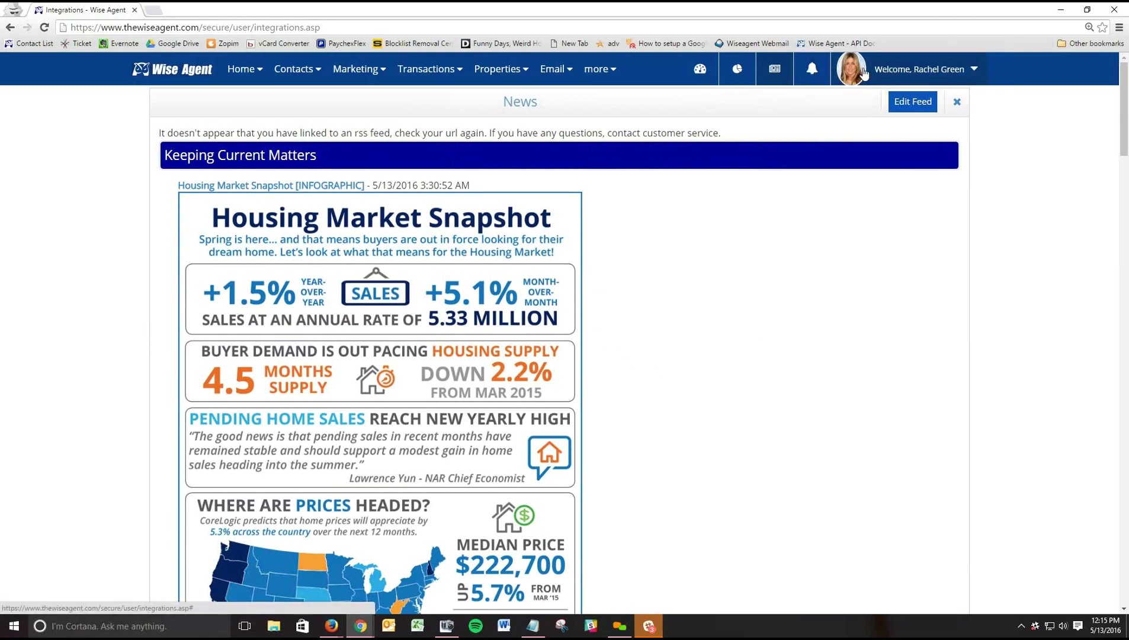
pyautogui.click(811, 72)
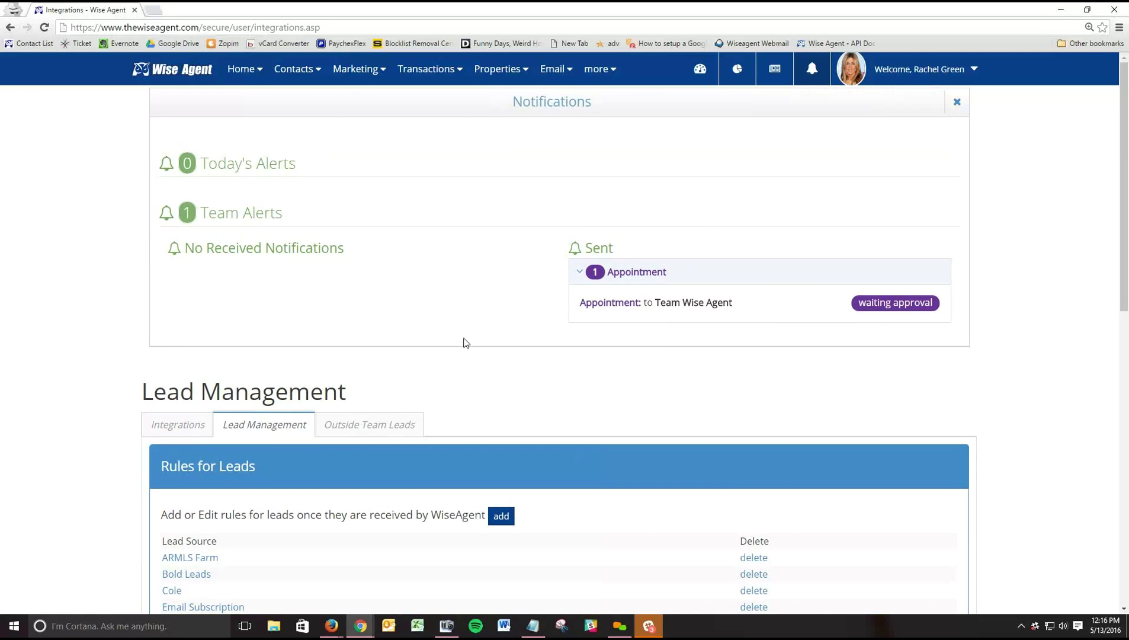
# - Return to the home dashboard and open the full call list to look over its entries
pyautogui.click(190, 71)
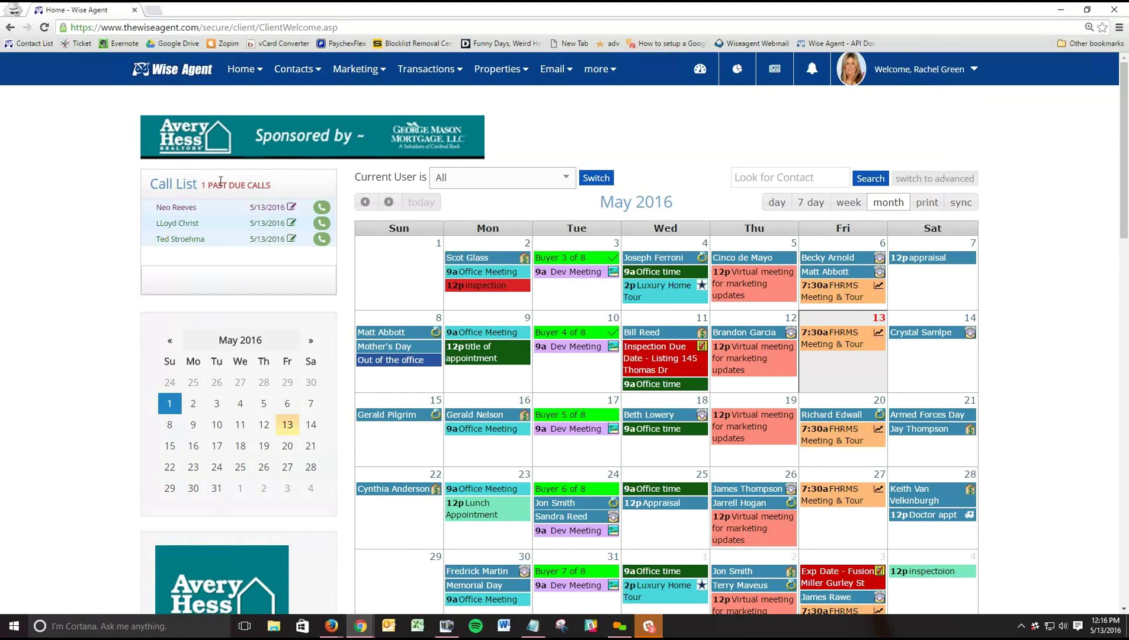
pyautogui.click(169, 183)
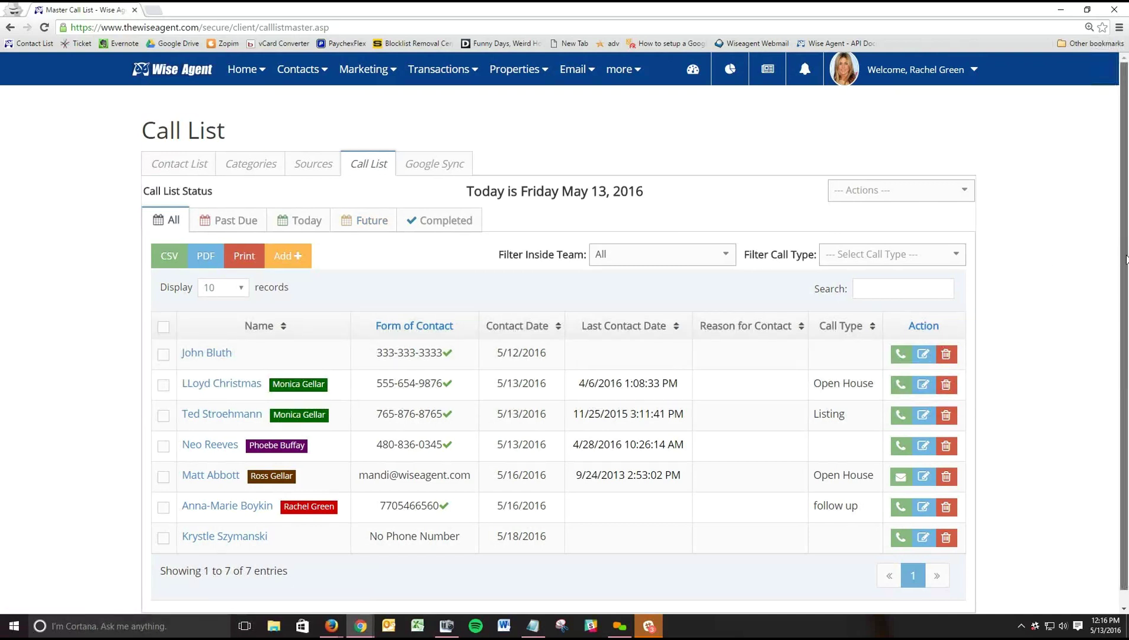
pyautogui.scroll(-1, 1125, 248)
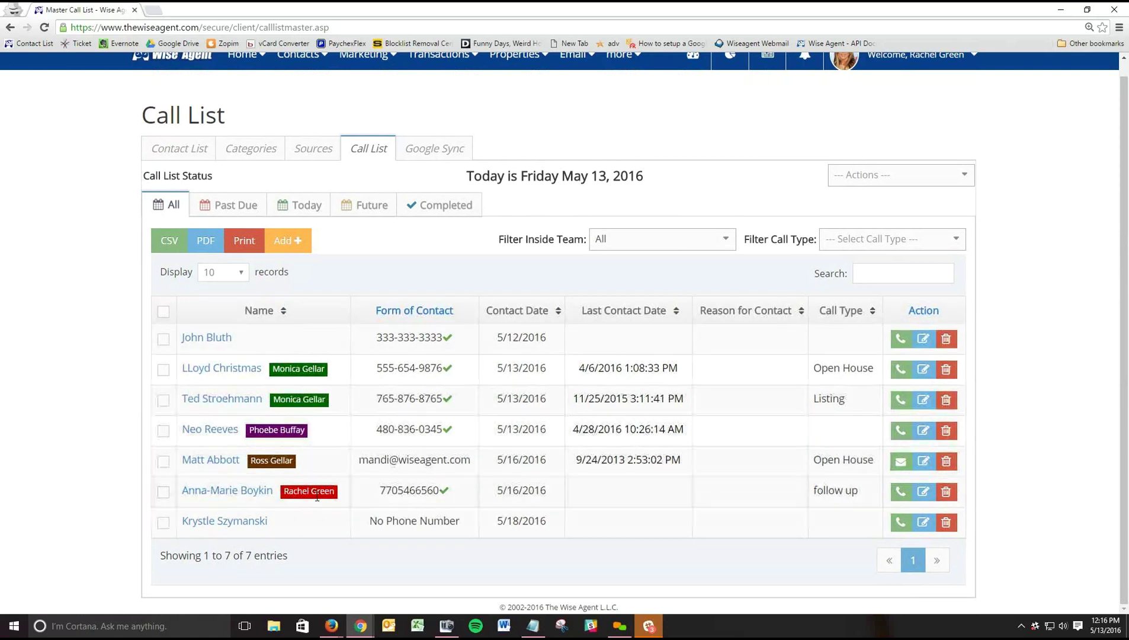
# - Open the call completion form for the fourth contact in the list and review the contact's and spouse's phone details and source
pyautogui.click(901, 431)
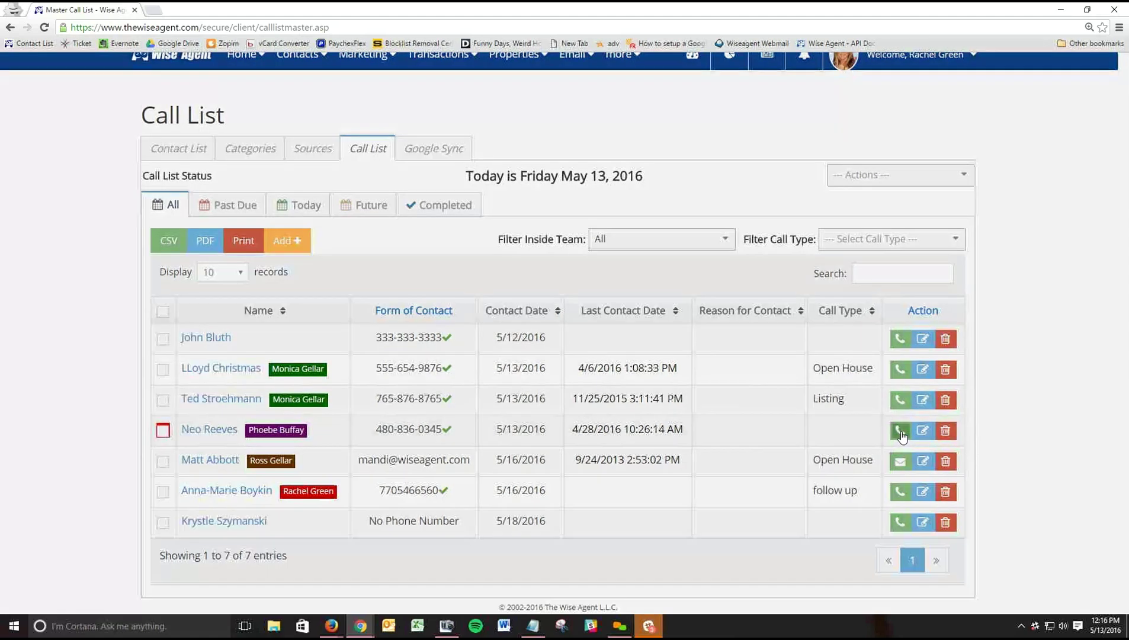
pyautogui.moveTo(473, 146); pyautogui.dragTo(563, 321)
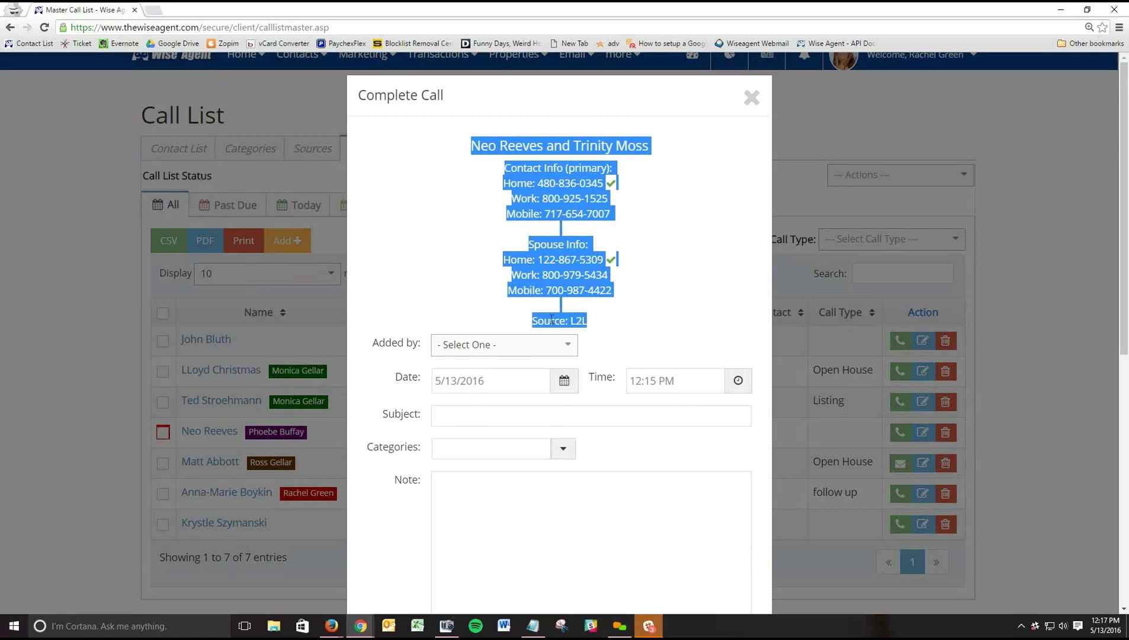
pyautogui.click(622, 325)
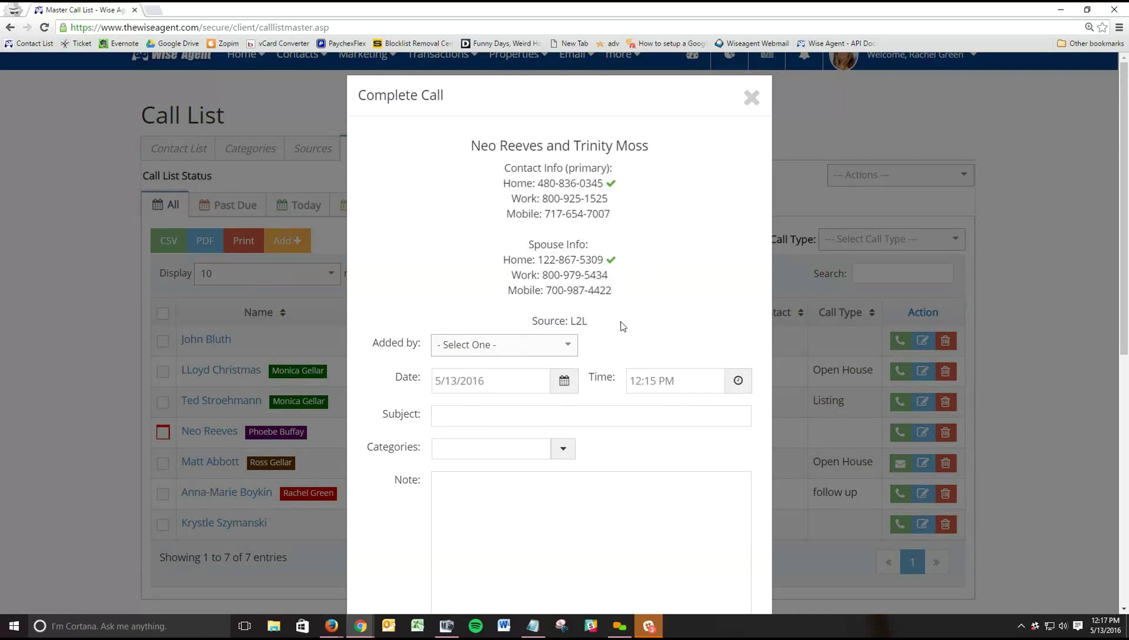
# - Examine the remaining fields of the call completion form and read through the contact's saved notes
pyautogui.scroll(-4, 603, 333)
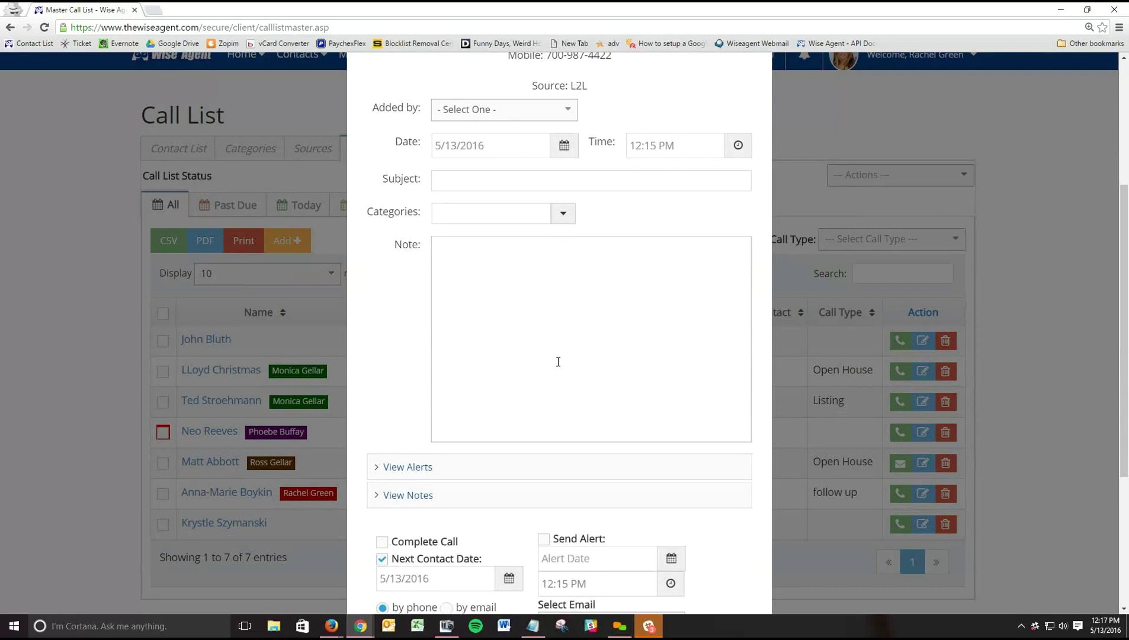
pyautogui.scroll(-1, 409, 355)
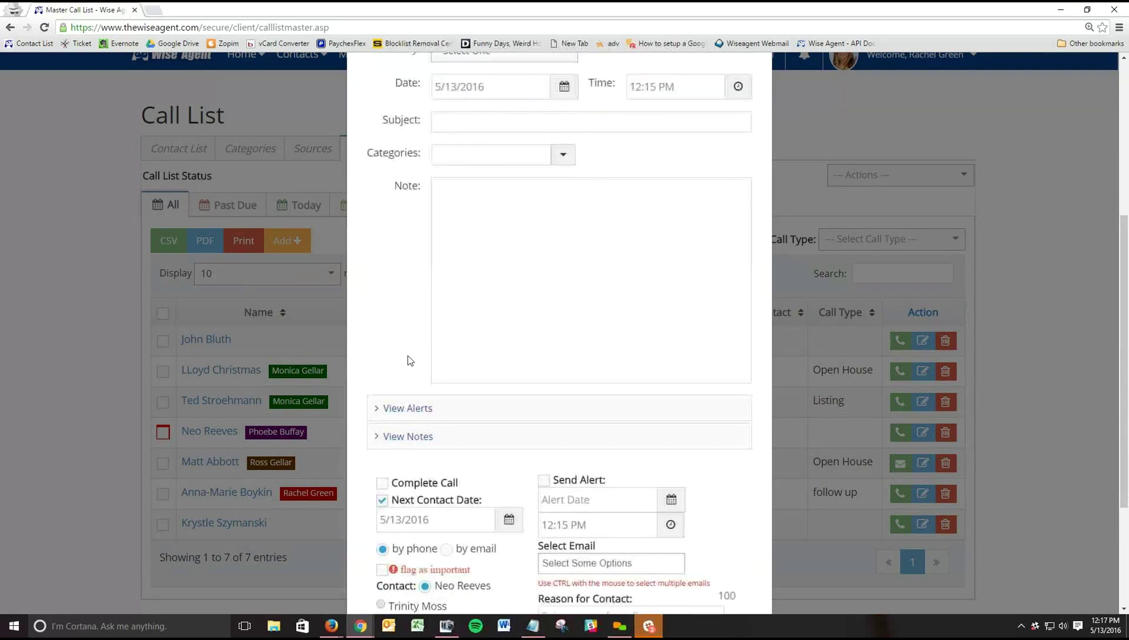
pyautogui.scroll(-1, 404, 387)
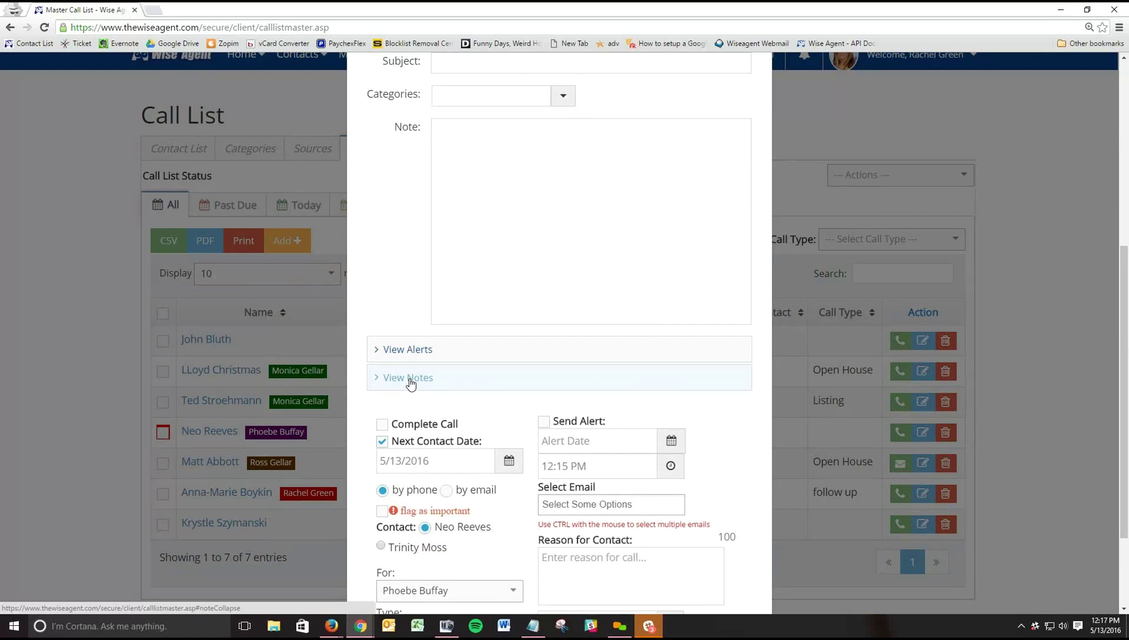
pyautogui.click(409, 379)
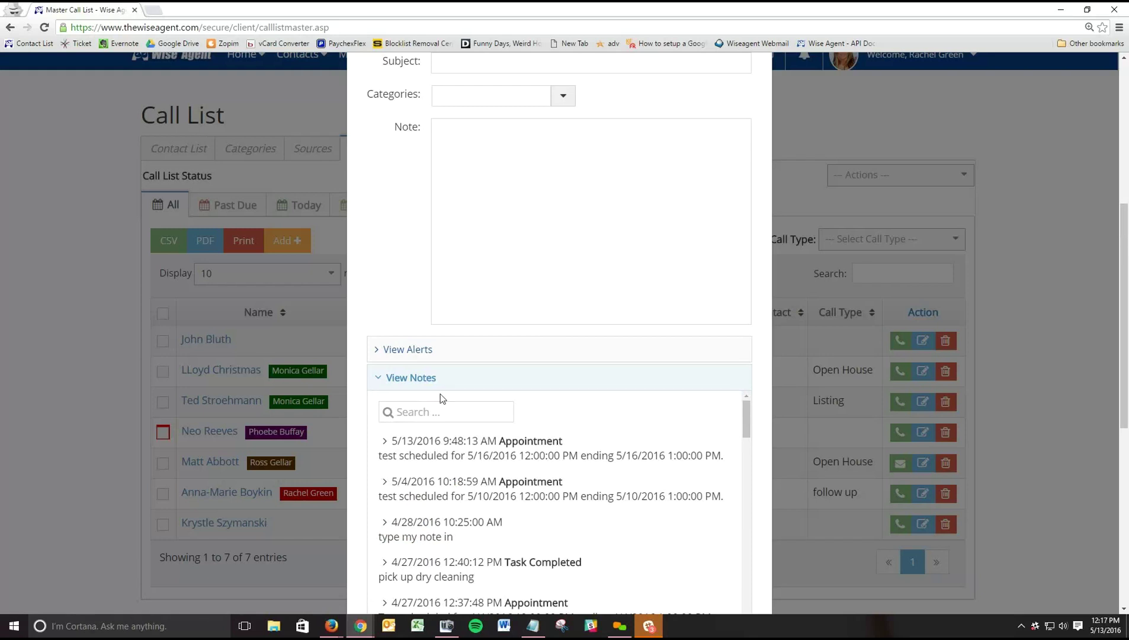
pyautogui.click(425, 382)
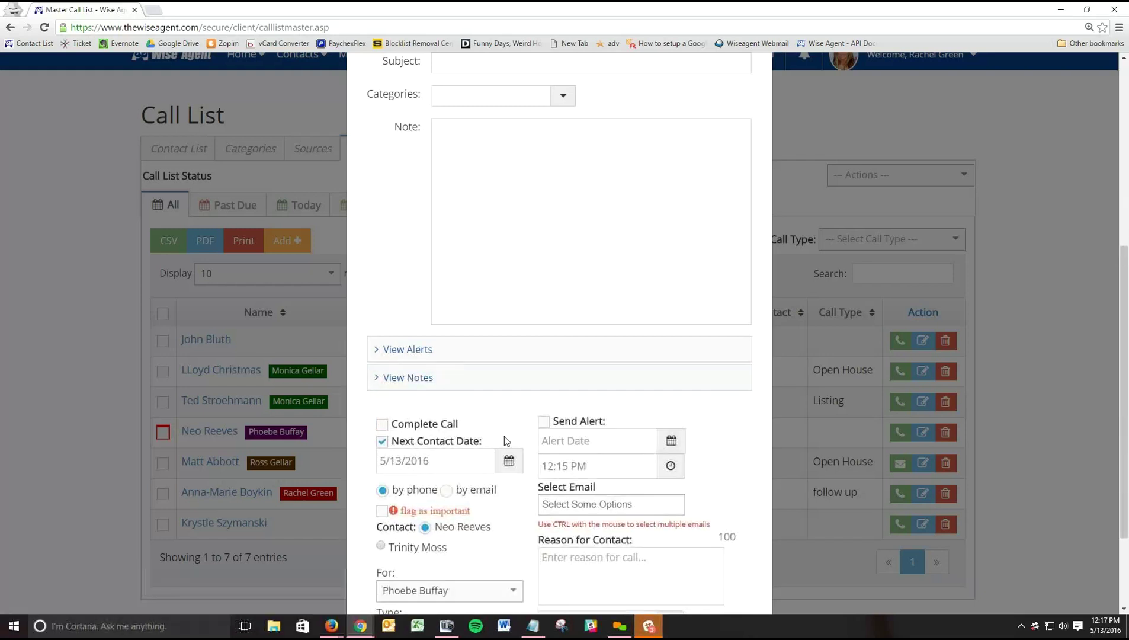
# - Mark the call as complete and point out the next contact date option
pyautogui.scroll(-1, 505, 436)
pyautogui.moveTo(393, 371); pyautogui.dragTo(461, 368)
pyautogui.click(382, 366)
pyautogui.click(501, 352)
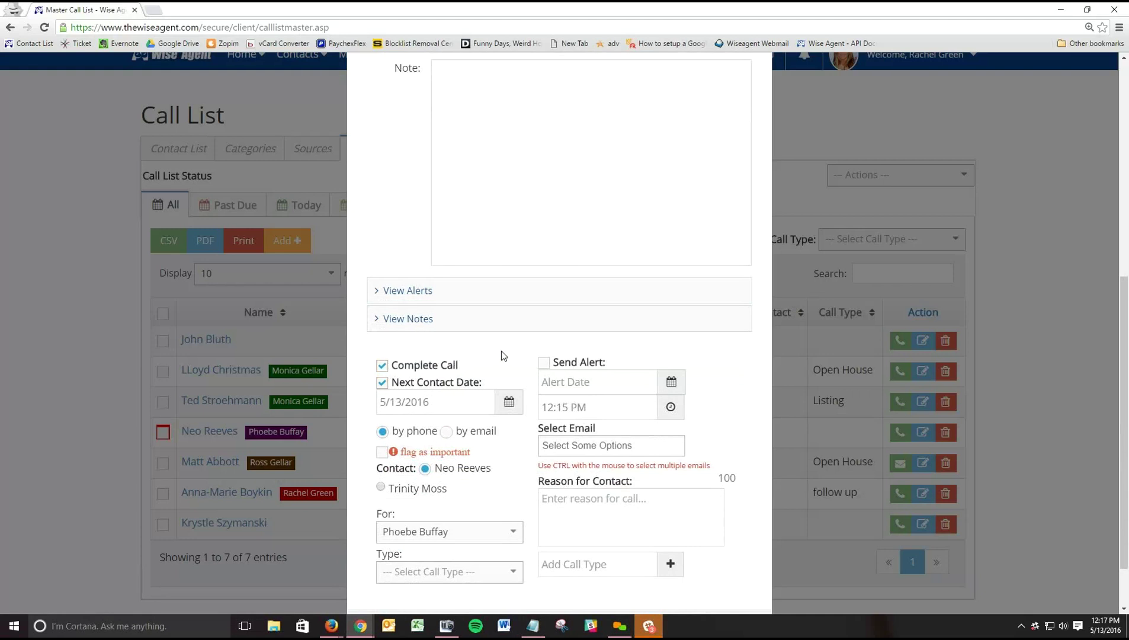
pyautogui.moveTo(393, 383); pyautogui.dragTo(481, 388)
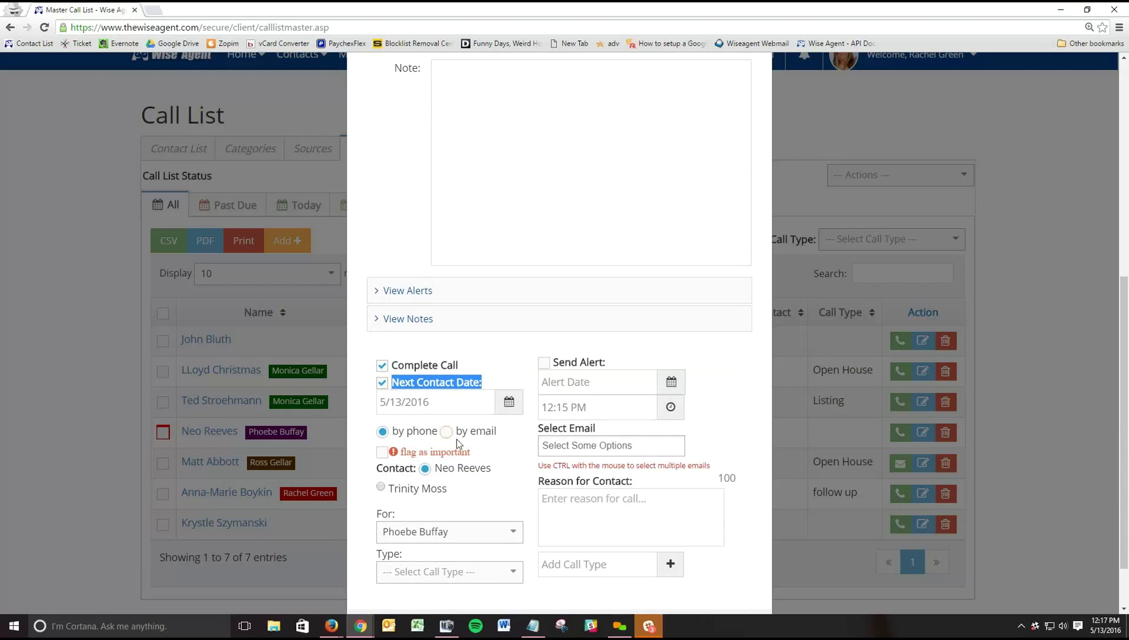
# - Enable sending an alert for the call and look over the alert date and email recipient choices
pyautogui.click(545, 365)
pyautogui.click(557, 381)
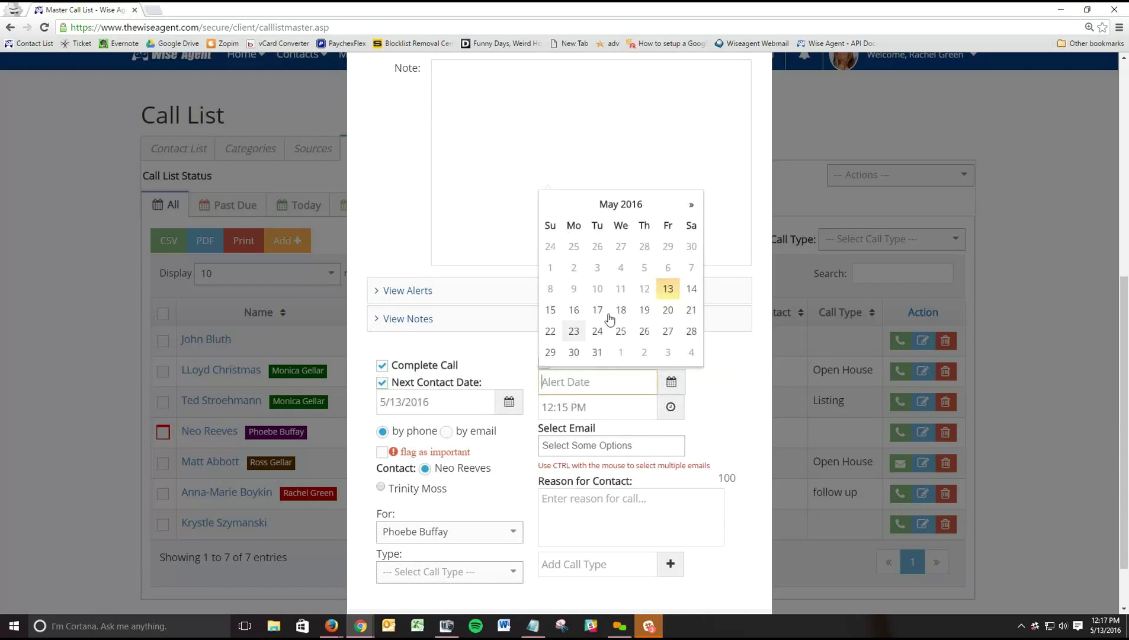
pyautogui.click(494, 354)
pyautogui.click(574, 444)
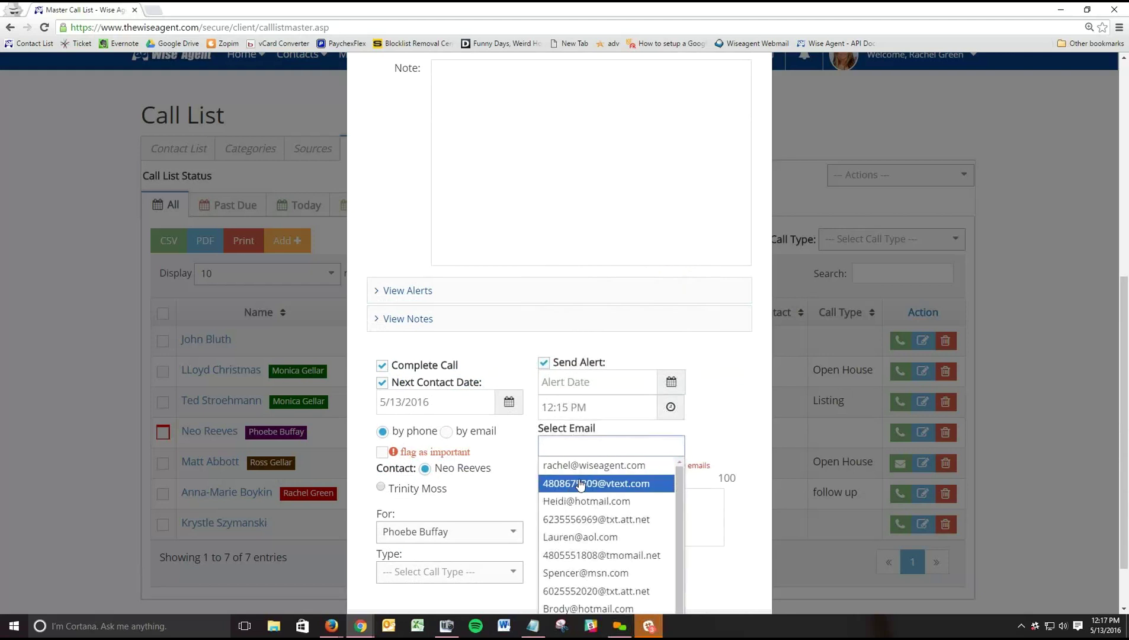
pyautogui.click(513, 489)
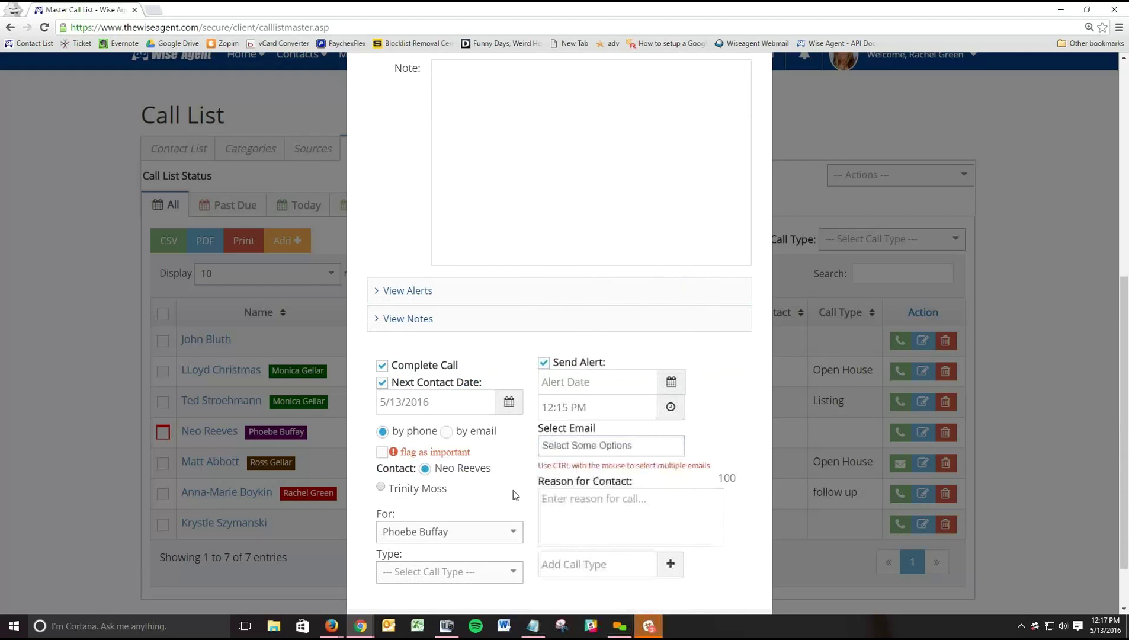
# - Check the available call types and the field for adding a new one, and cancel the call completion form
pyautogui.scroll(-2, 544, 450)
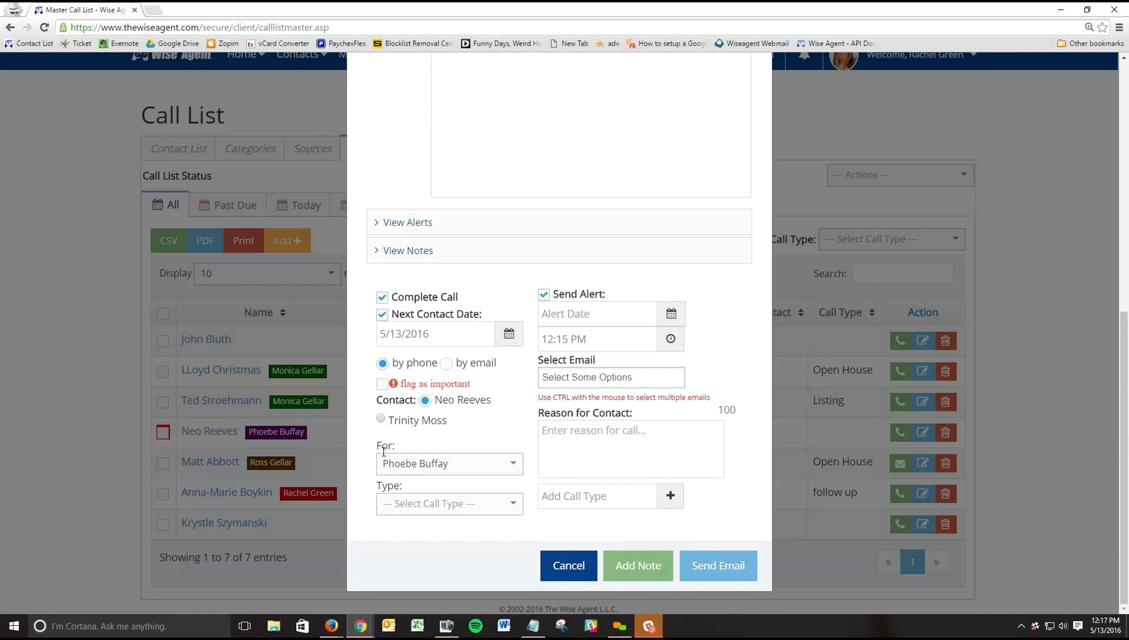
pyautogui.click(396, 508)
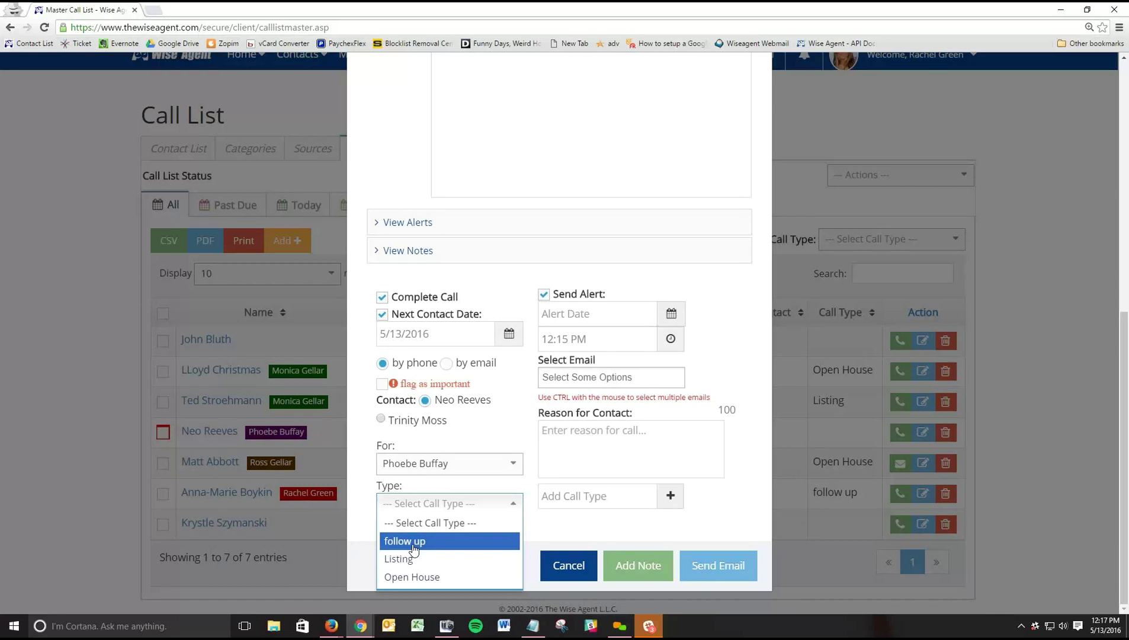
pyautogui.click(540, 504)
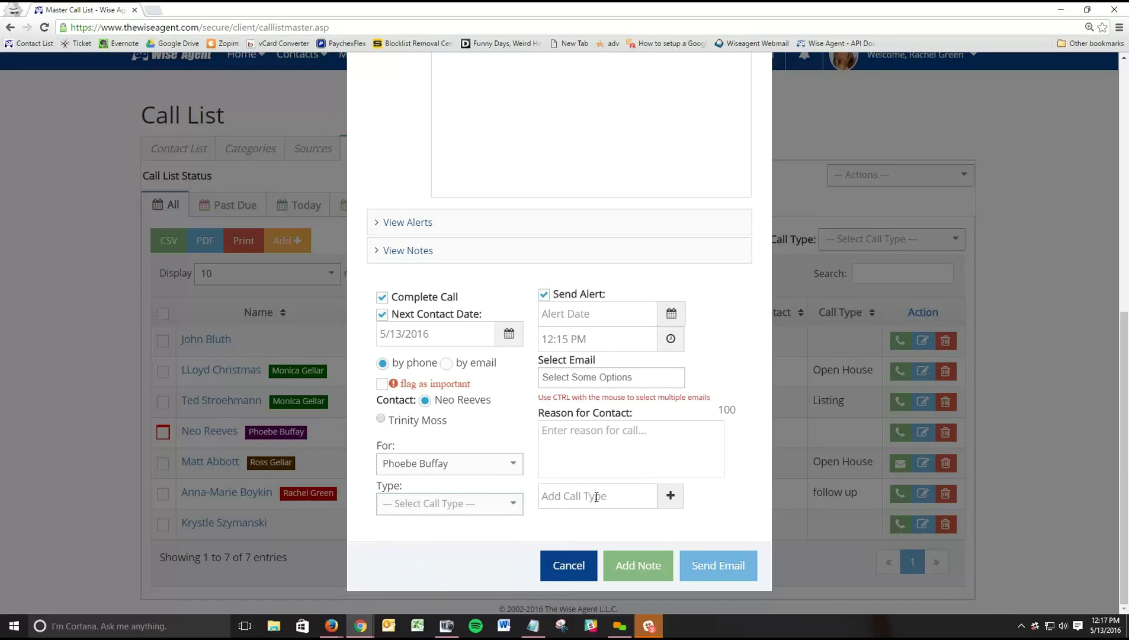
pyautogui.click(579, 500)
pyautogui.click(564, 567)
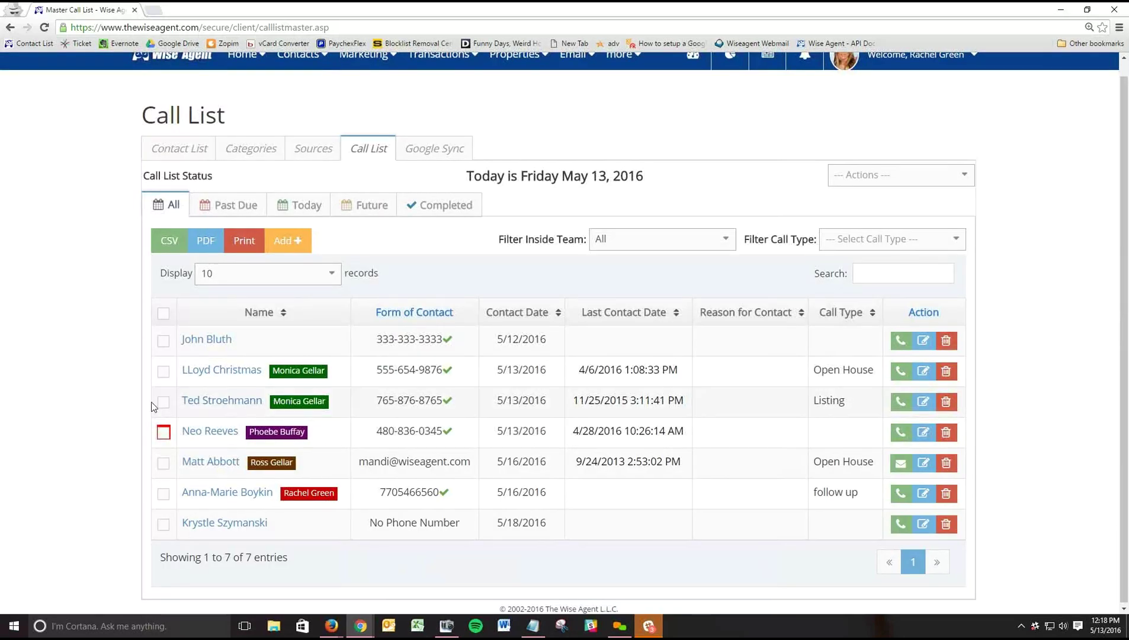
# - Return to the home dashboard and look over the May 2016 calendar and its event icons
pyautogui.scroll(1, 142, 403)
pyautogui.click(186, 74)
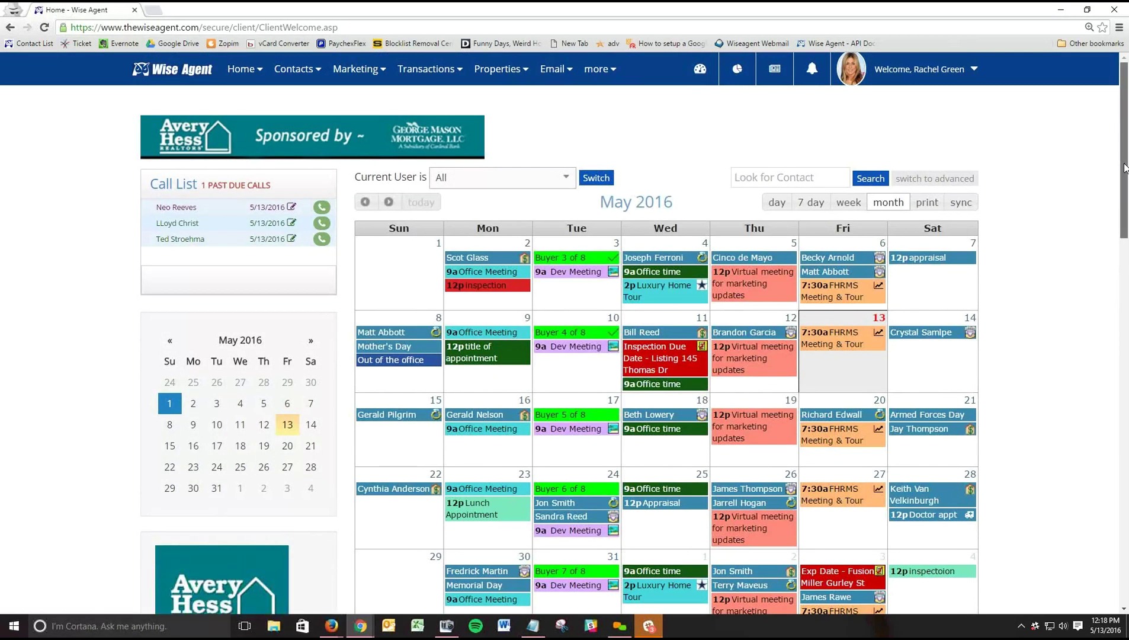
pyautogui.moveTo(1124, 167); pyautogui.dragTo(1125, 211)
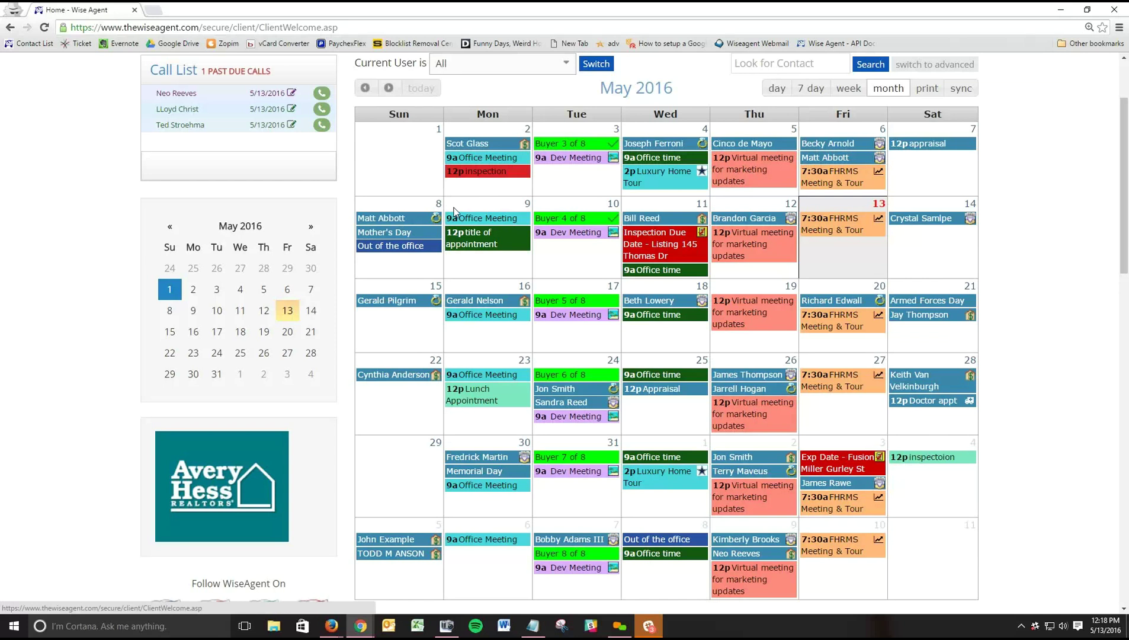
pyautogui.click(526, 146)
pyautogui.click(880, 156)
# - Start a new calendar event on 5/17/2016 and review its team calendar choices, keeping it on All
pyautogui.click(564, 334)
pyautogui.click(411, 138)
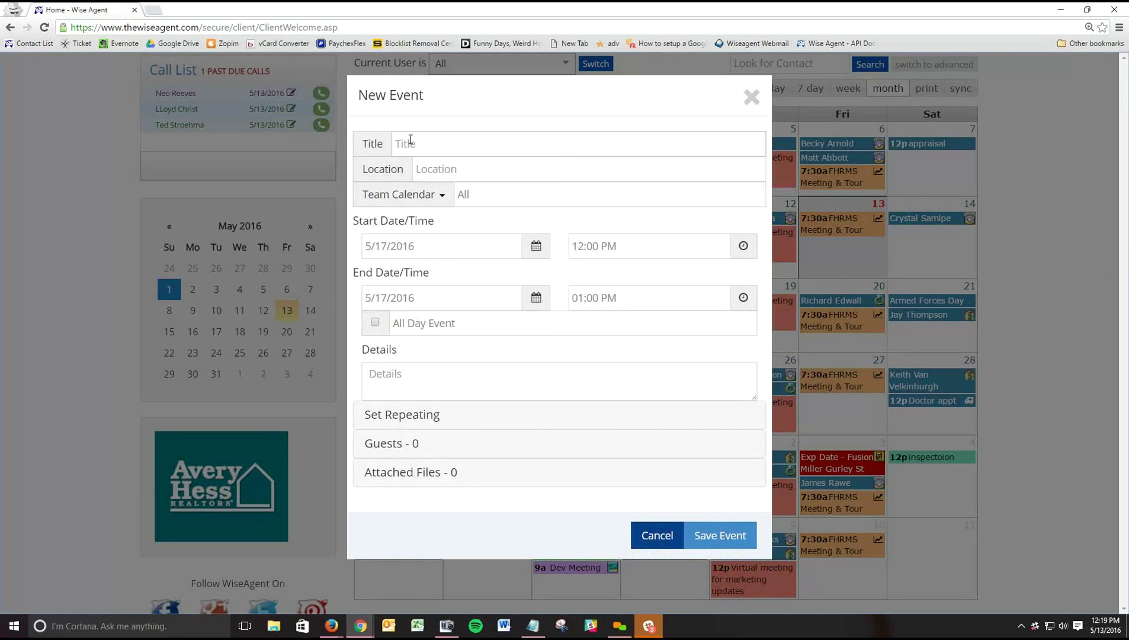
pyautogui.click(438, 195)
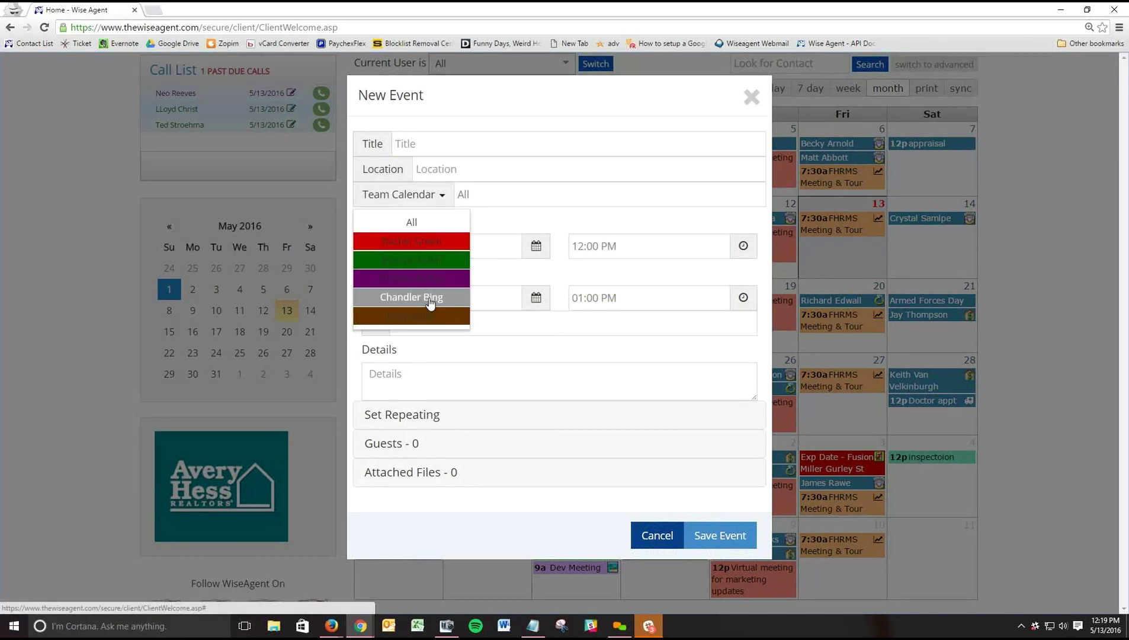
pyautogui.click(514, 325)
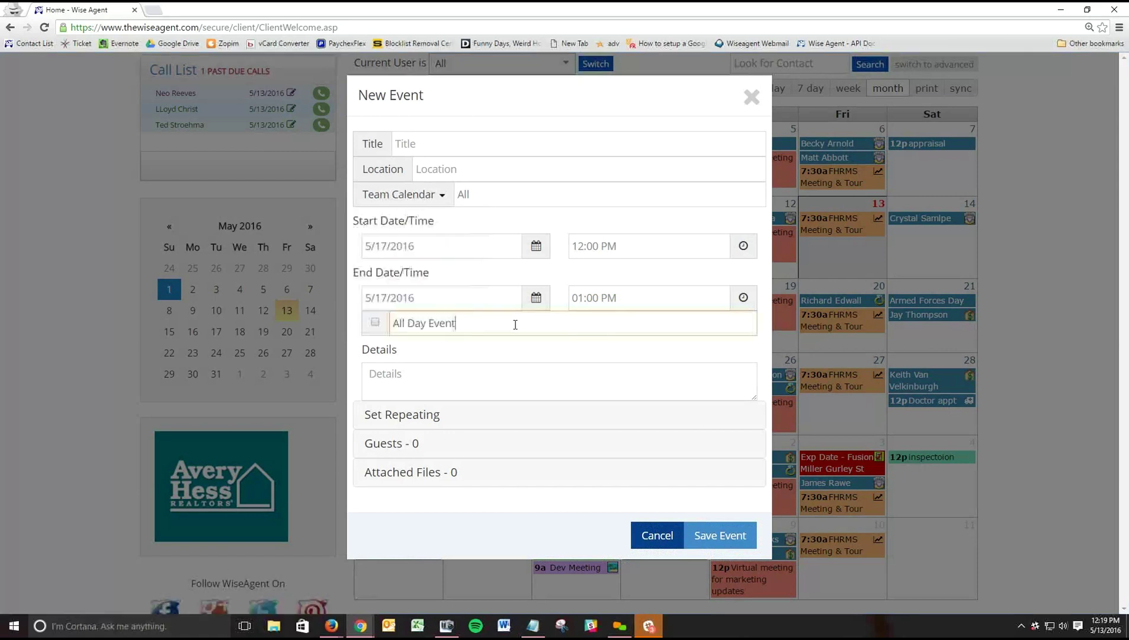
# - Add the contact listed first in the dashboard's call list as a guest of the new event
pyautogui.click(396, 444)
pyautogui.click(403, 497)
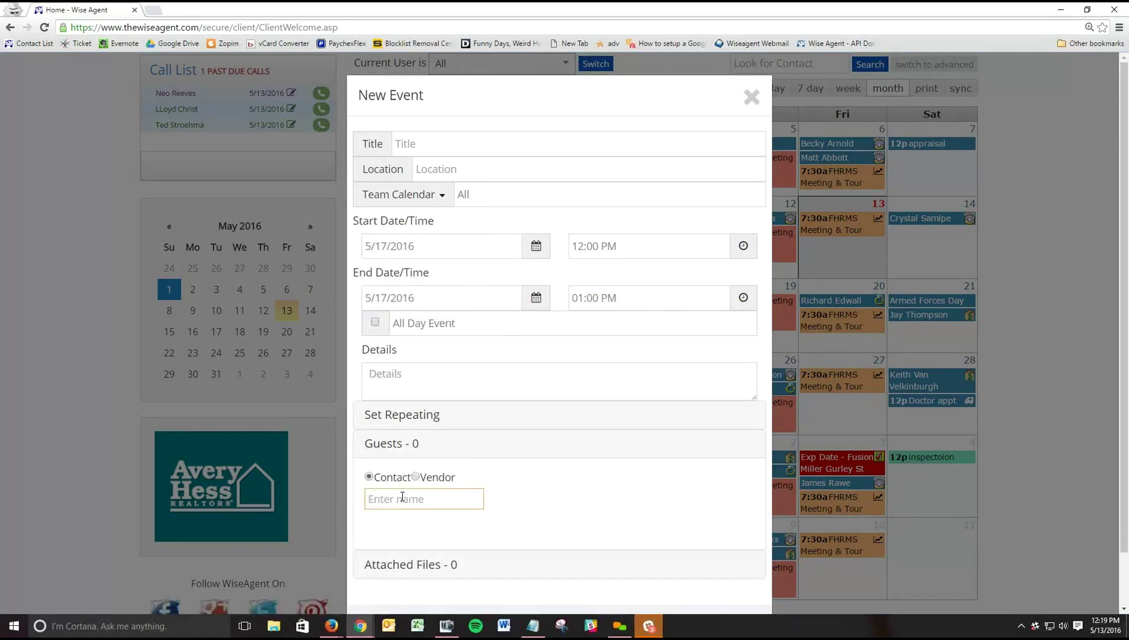
pyautogui.write('neo')
pyautogui.click(407, 541)
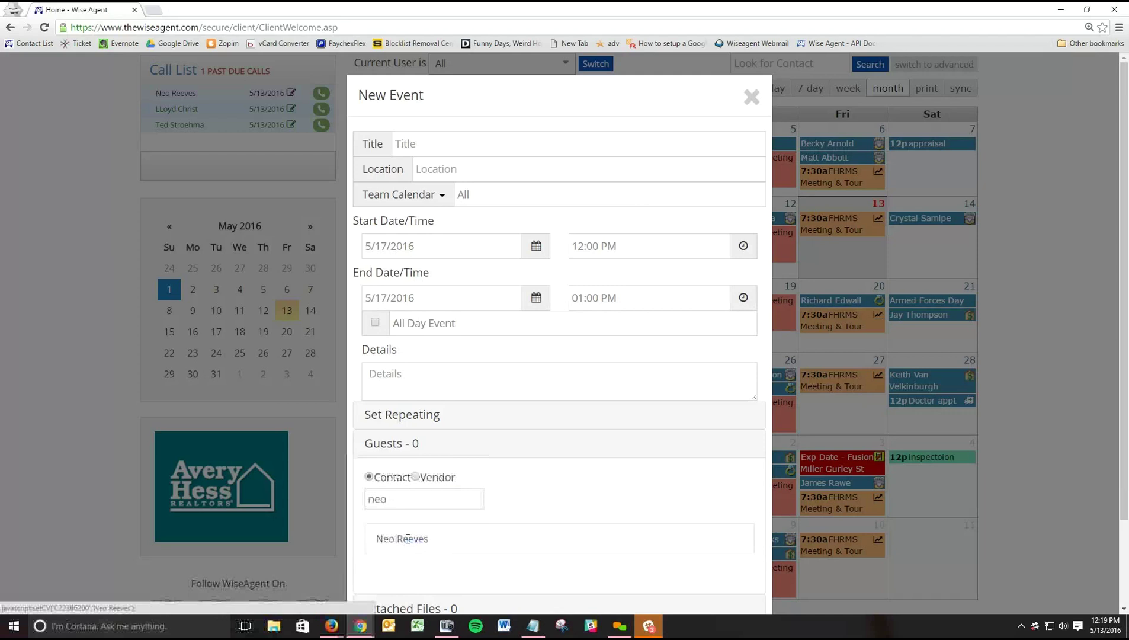
pyautogui.scroll(-1, 524, 496)
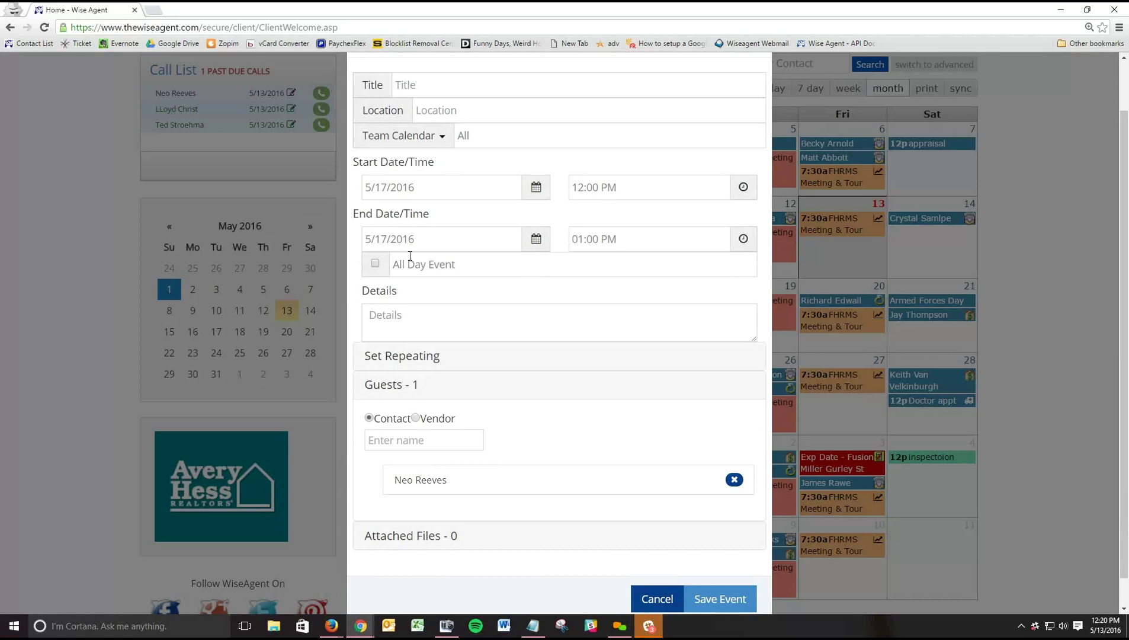
# - Title the event "planer" and save it without sending an invitation to the guest
pyautogui.scroll(2, 441, 208)
pyautogui.click(472, 151)
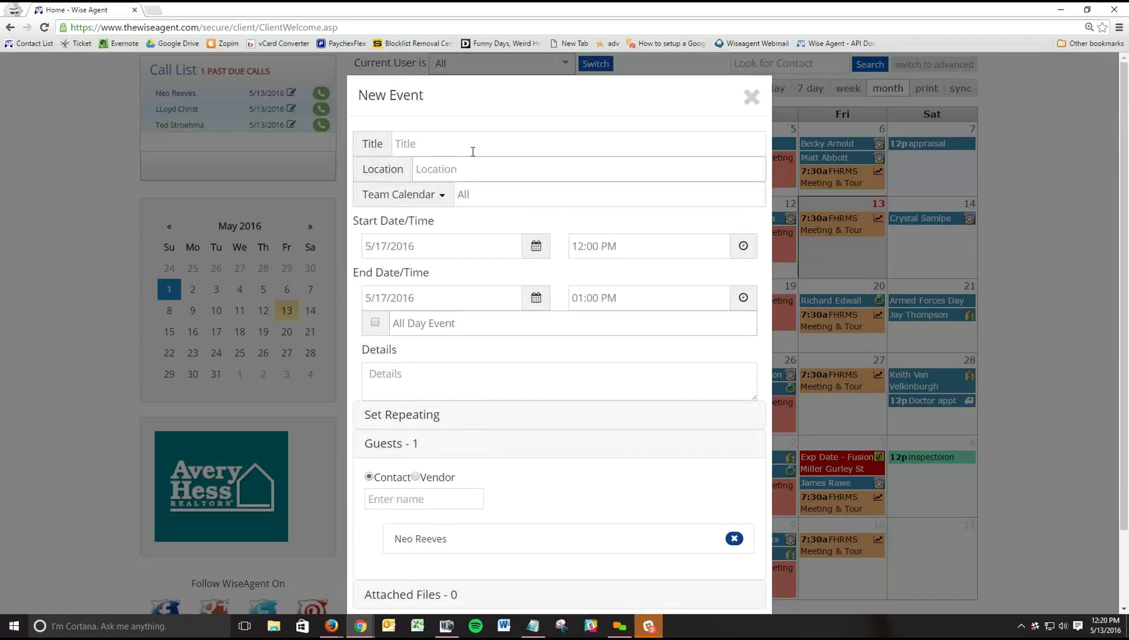
pyautogui.write('planer')
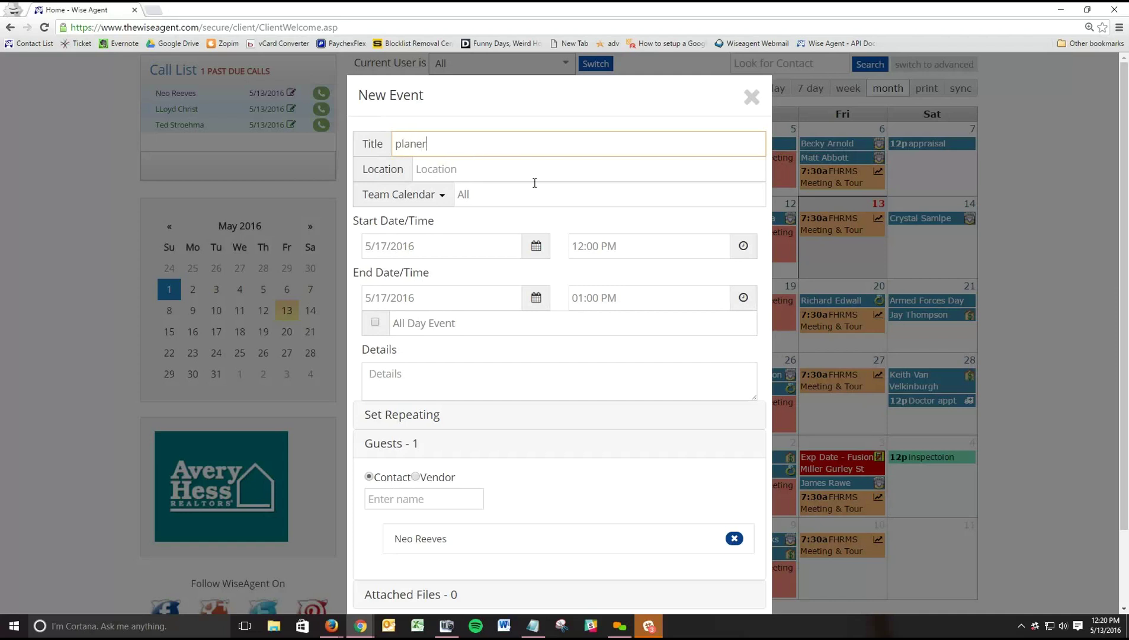
pyautogui.scroll(-3, 681, 272)
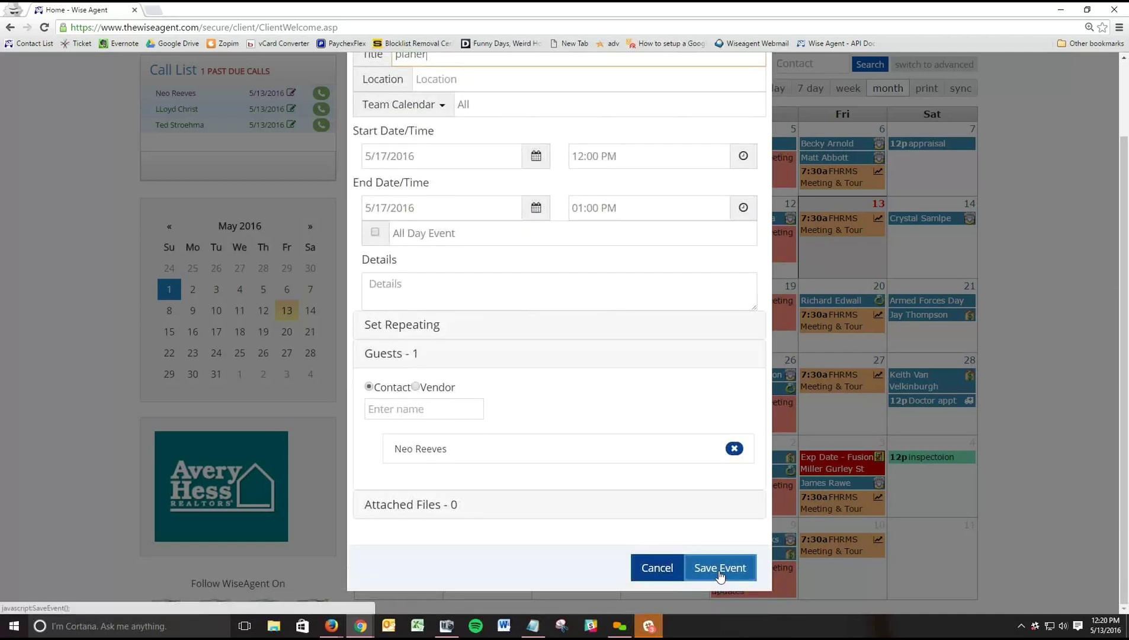
pyautogui.click(721, 569)
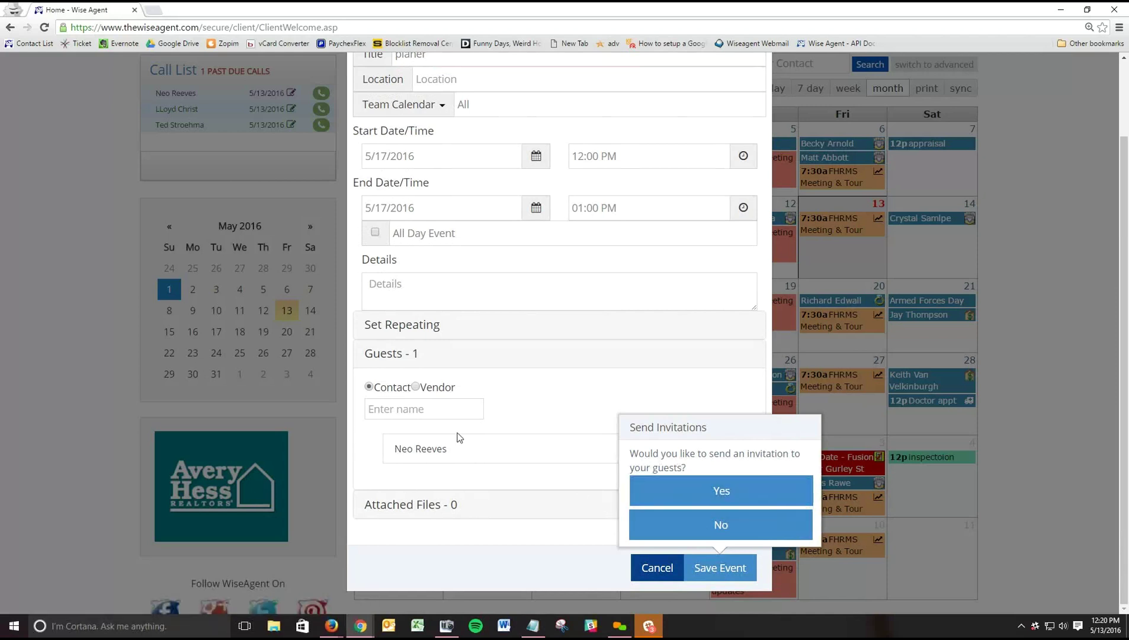
pyautogui.click(694, 536)
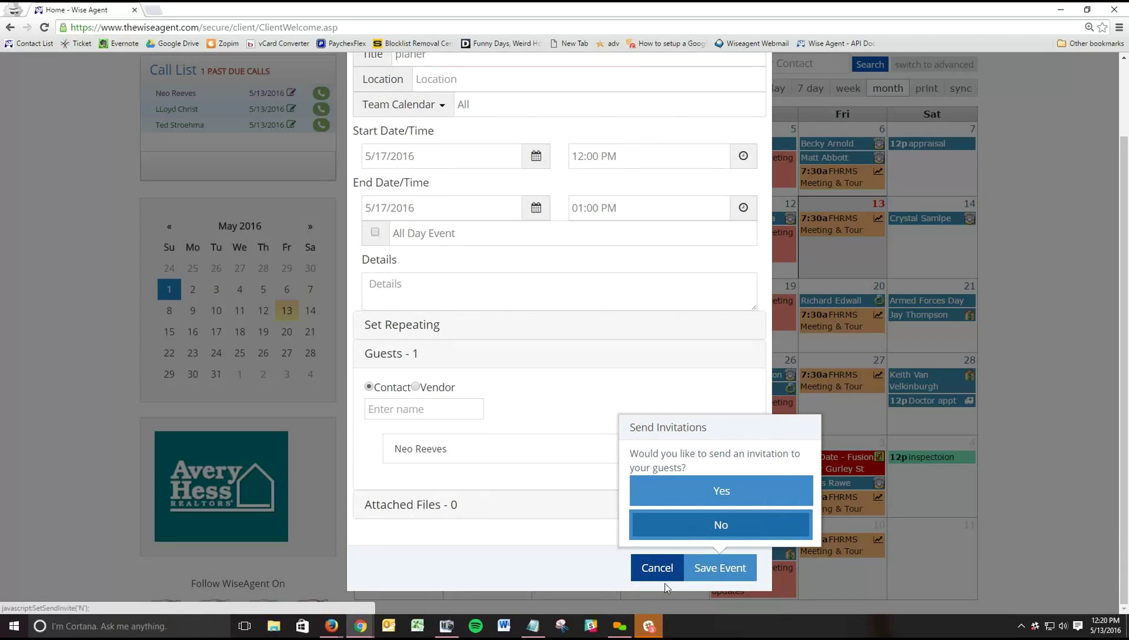
# - Look over the dashboard's task list, including the transaction label on the Send Seller Kit task
pyautogui.scroll(-7, 418, 484)
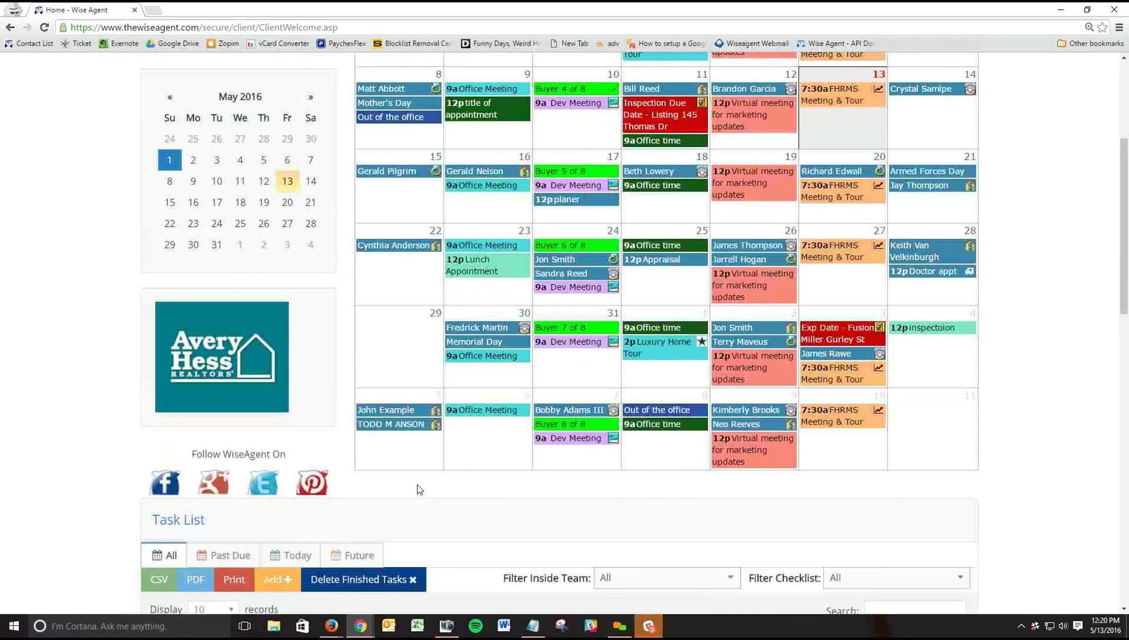
pyautogui.scroll(-2, 459, 473)
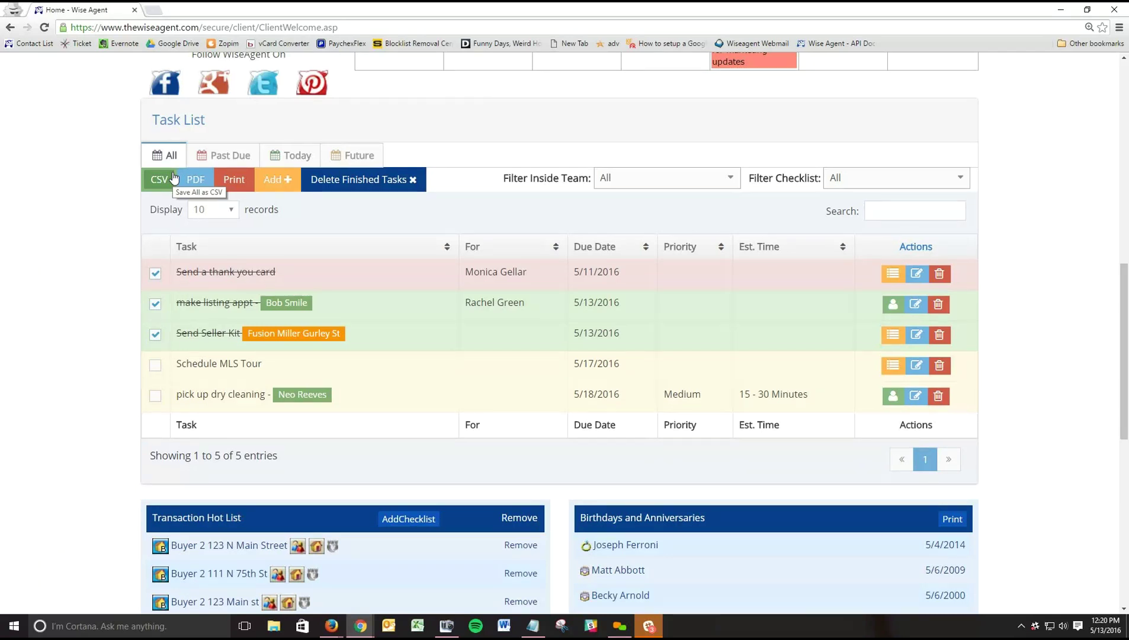
pyautogui.scroll(2, 175, 173)
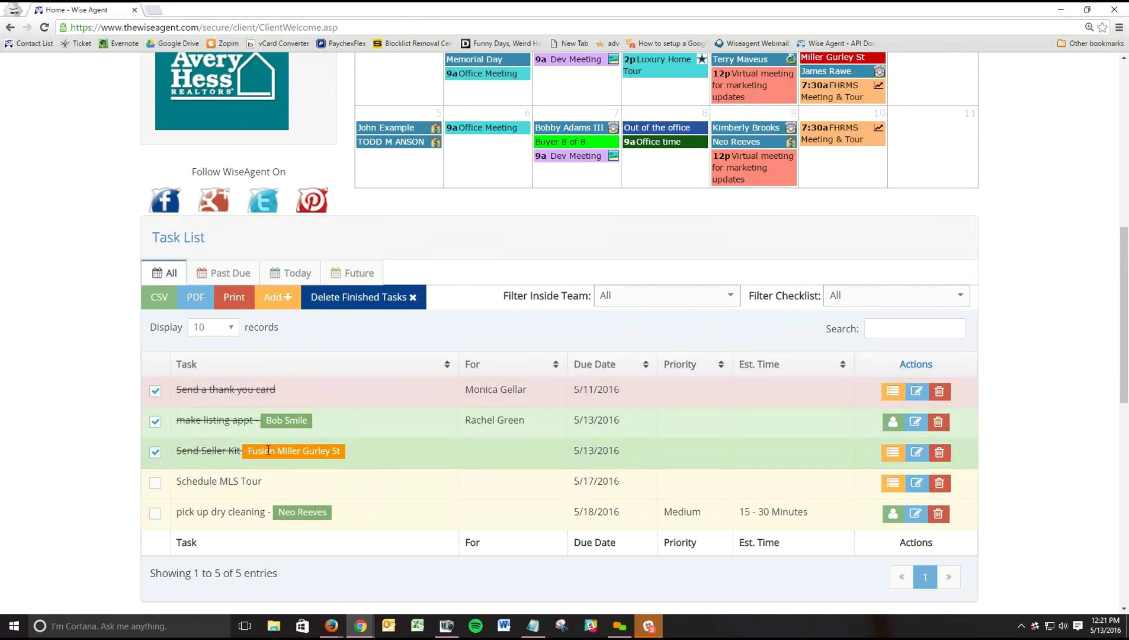
pyautogui.moveTo(248, 451); pyautogui.dragTo(358, 460)
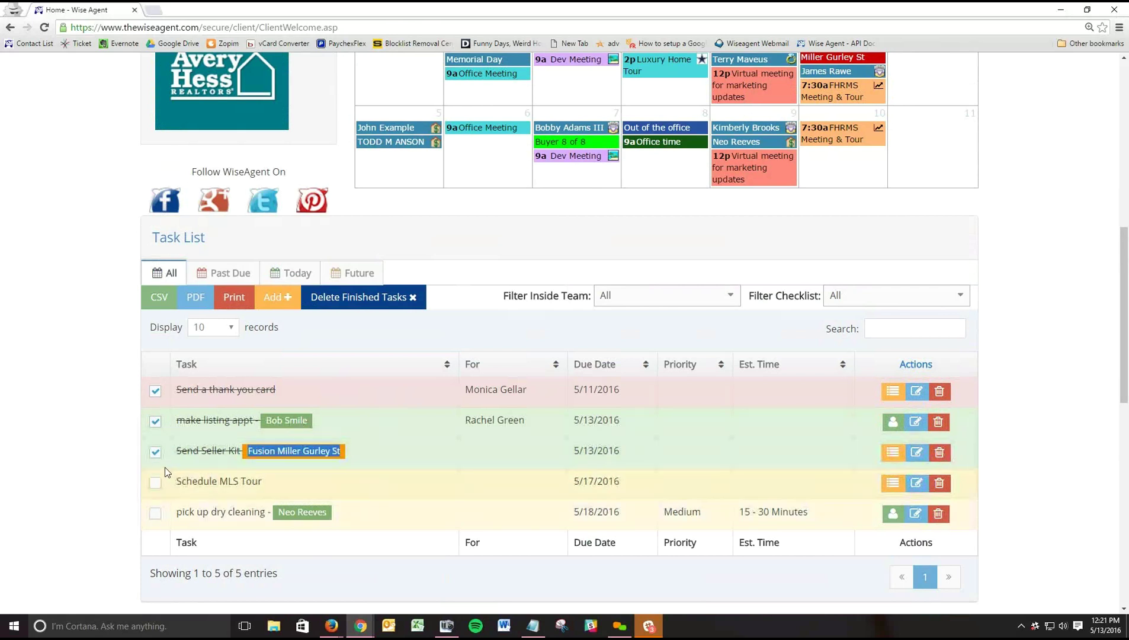
pyautogui.click(358, 450)
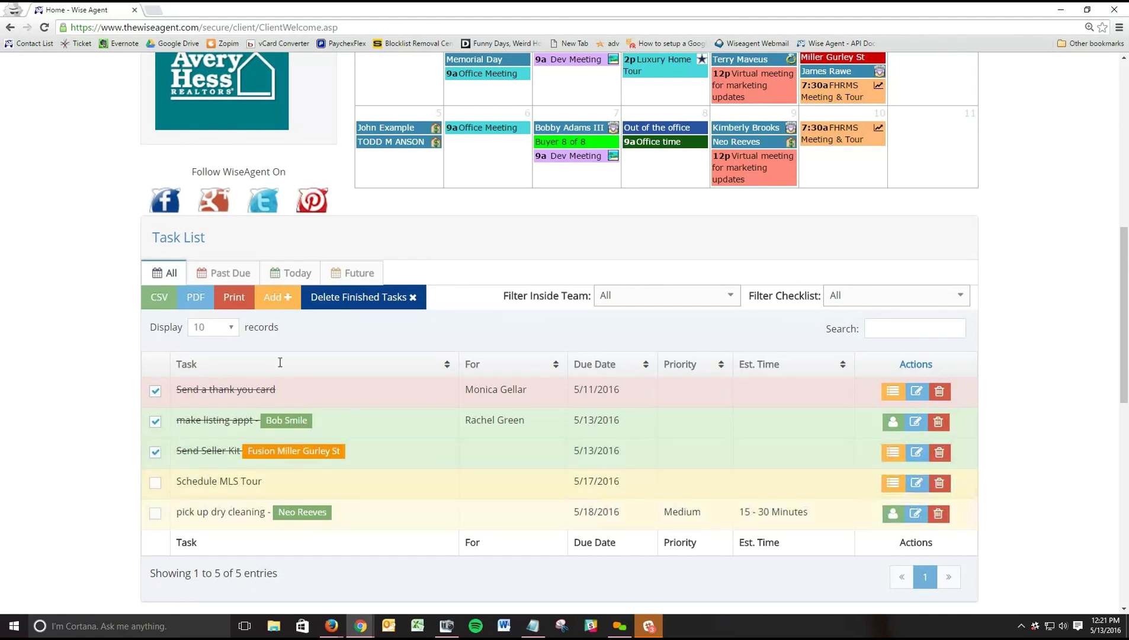
# - Start a new task from the dashboard's task list and review its team member, due date, estimated time and priority choices
pyautogui.click(285, 298)
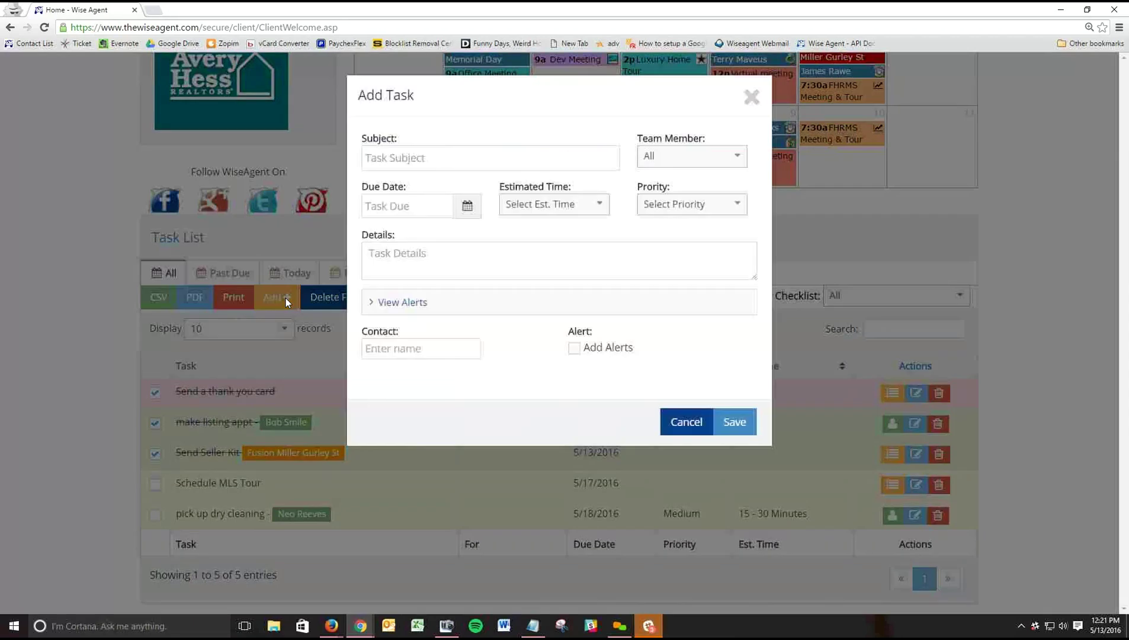
pyautogui.click(418, 157)
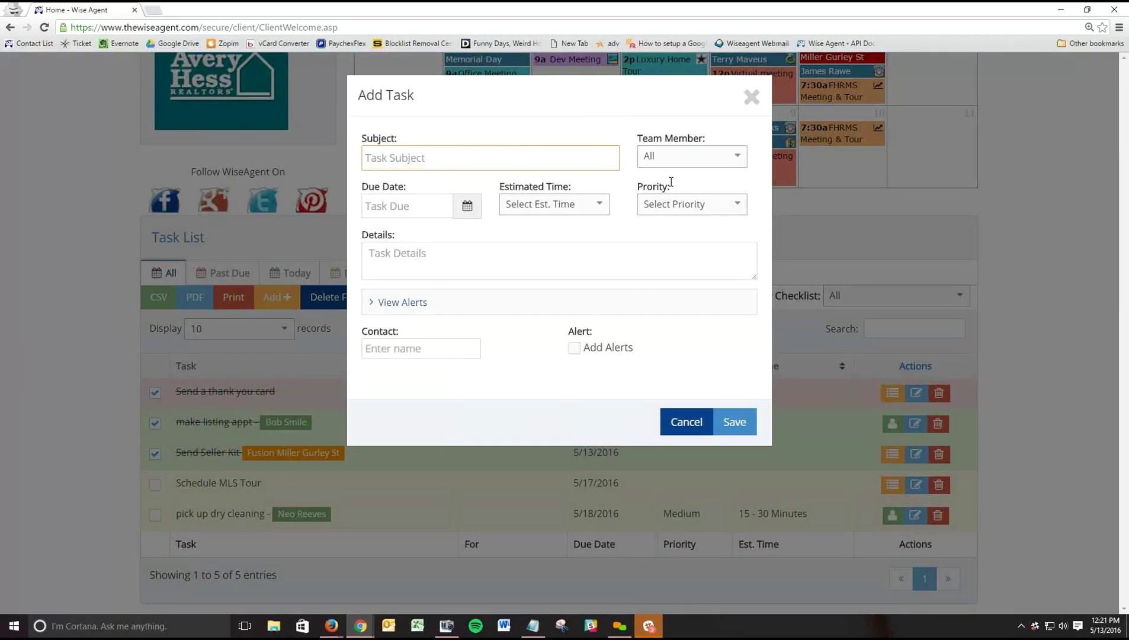
pyautogui.click(689, 157)
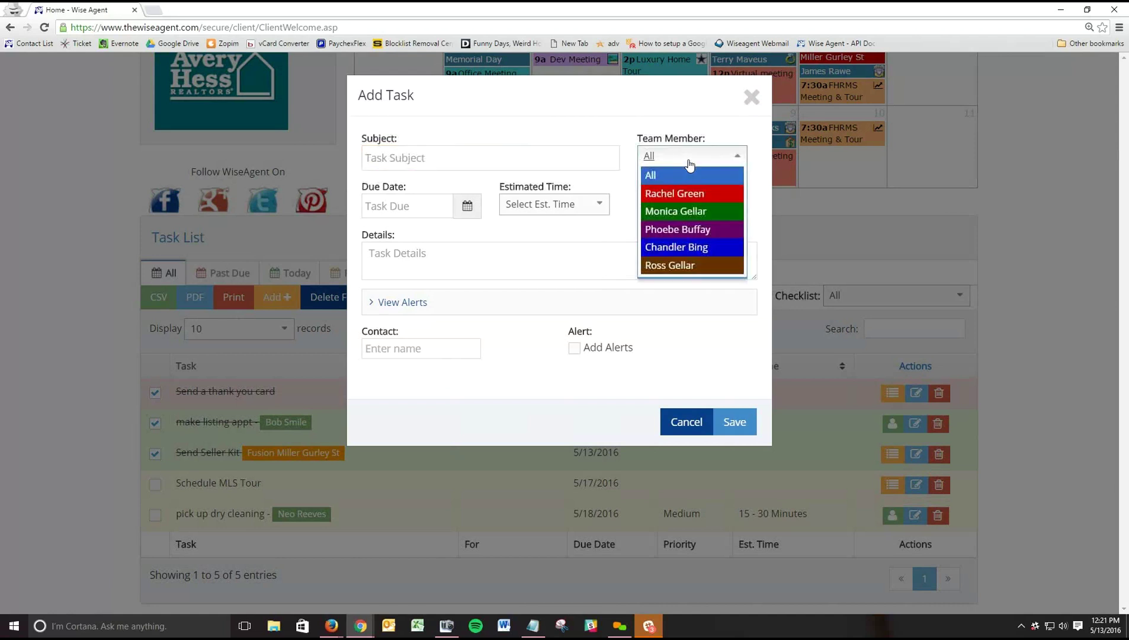
pyautogui.click(465, 206)
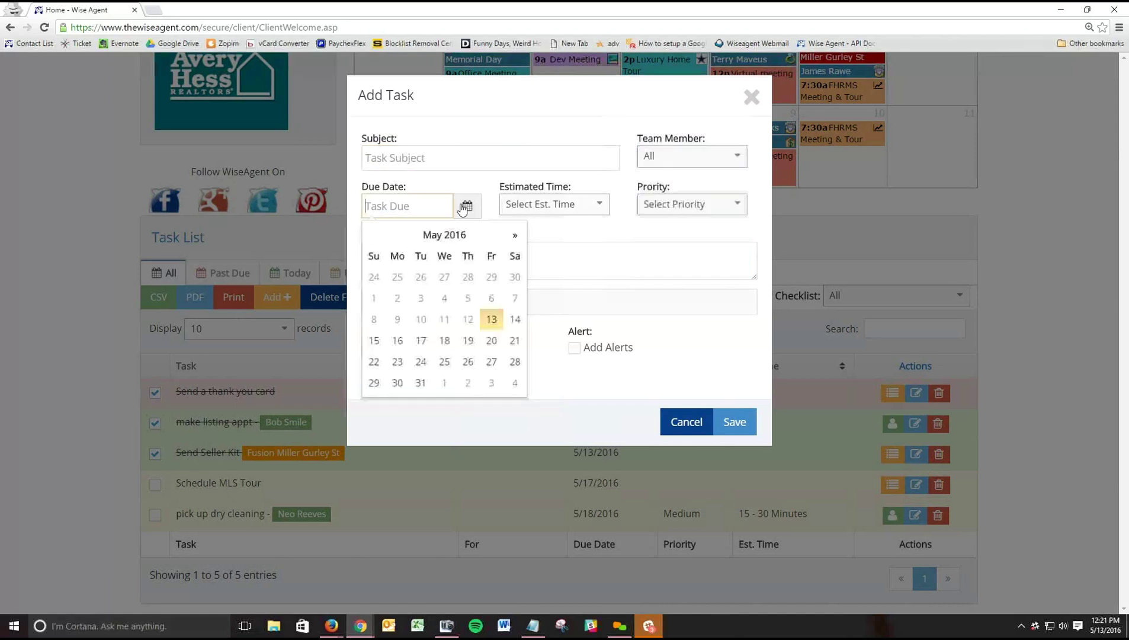
pyautogui.click(555, 206)
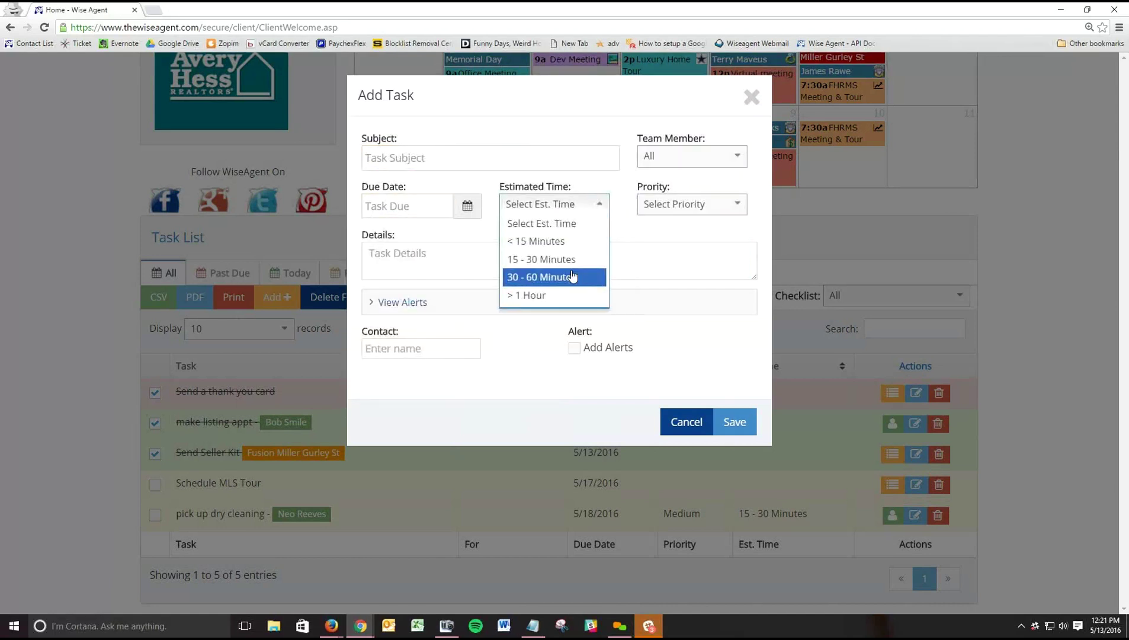
pyautogui.click(683, 205)
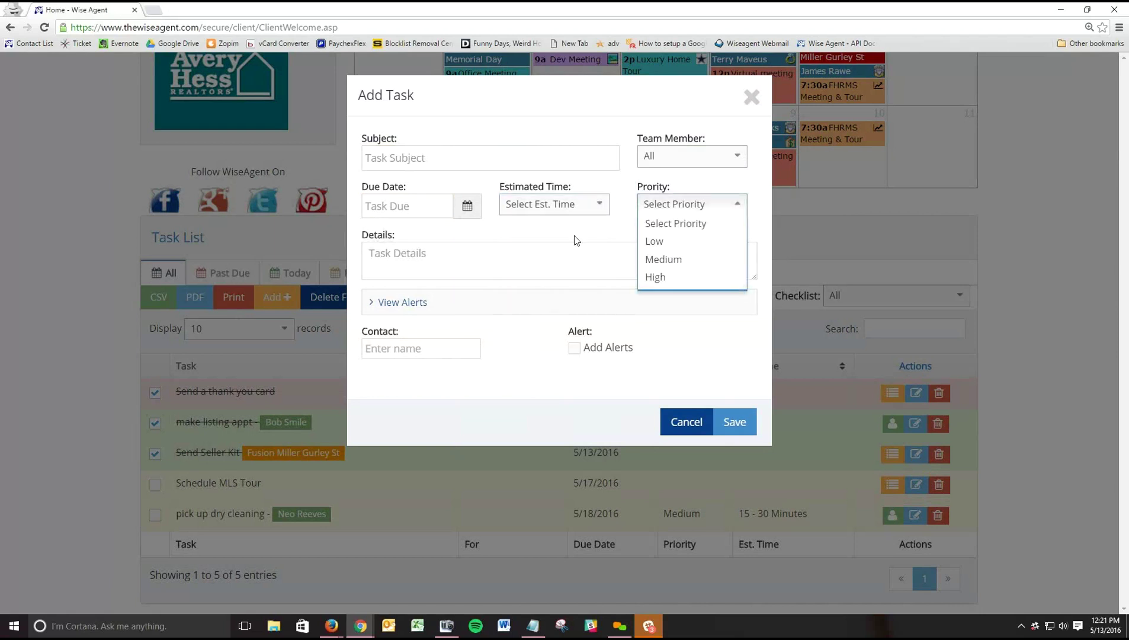
# - Review the new task's contact field and alert options, including the alert email choices, and close the form without saving
pyautogui.click(412, 348)
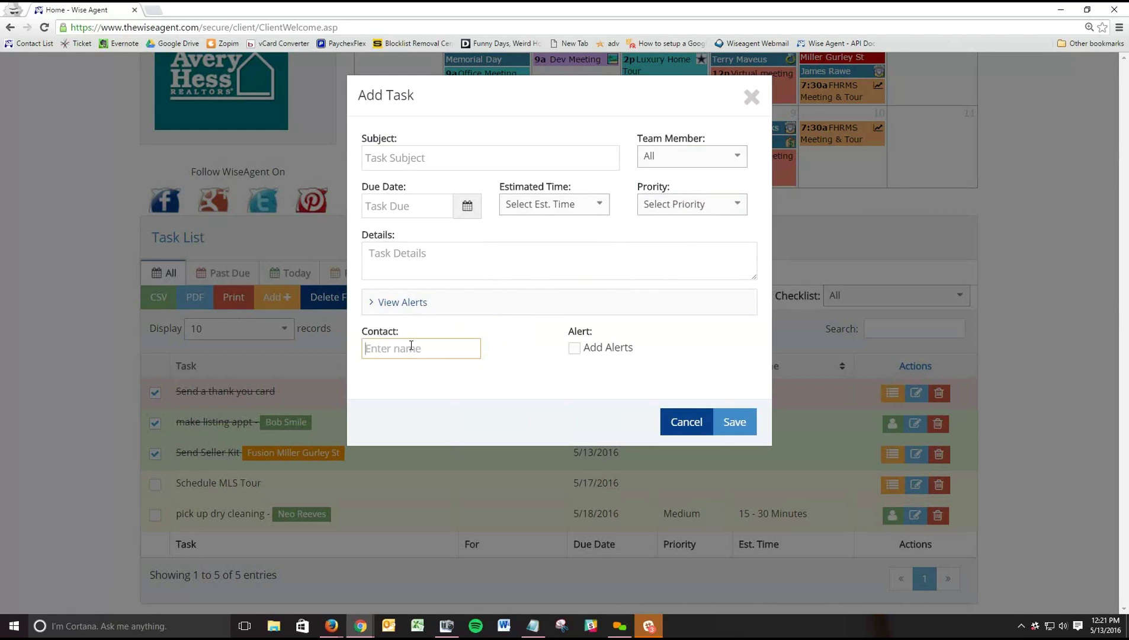
pyautogui.click(574, 349)
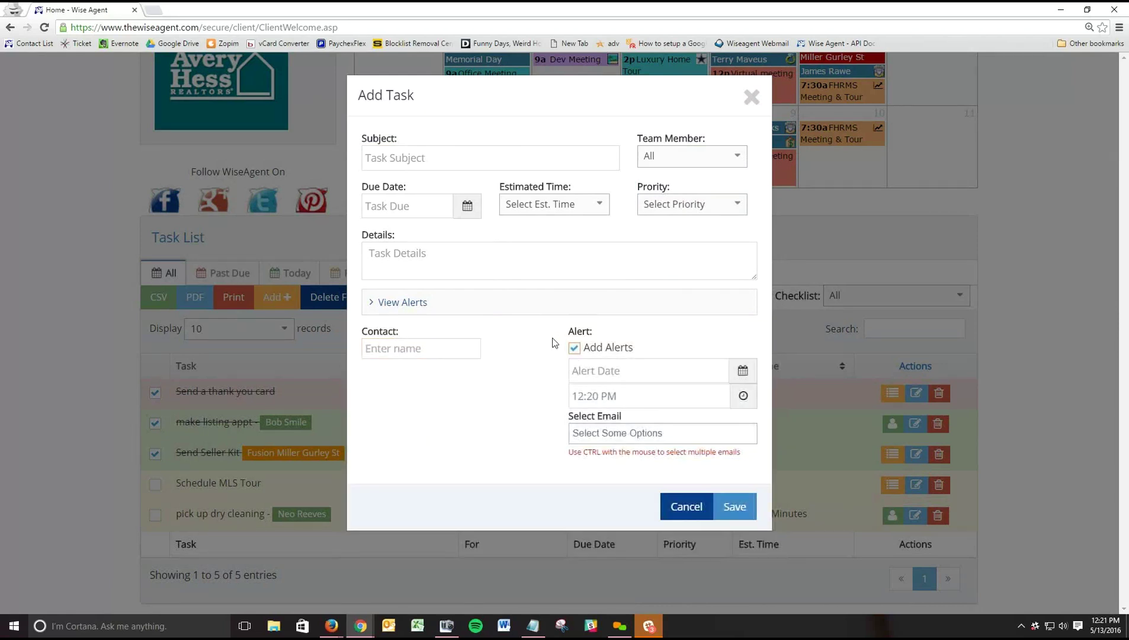
pyautogui.click(637, 433)
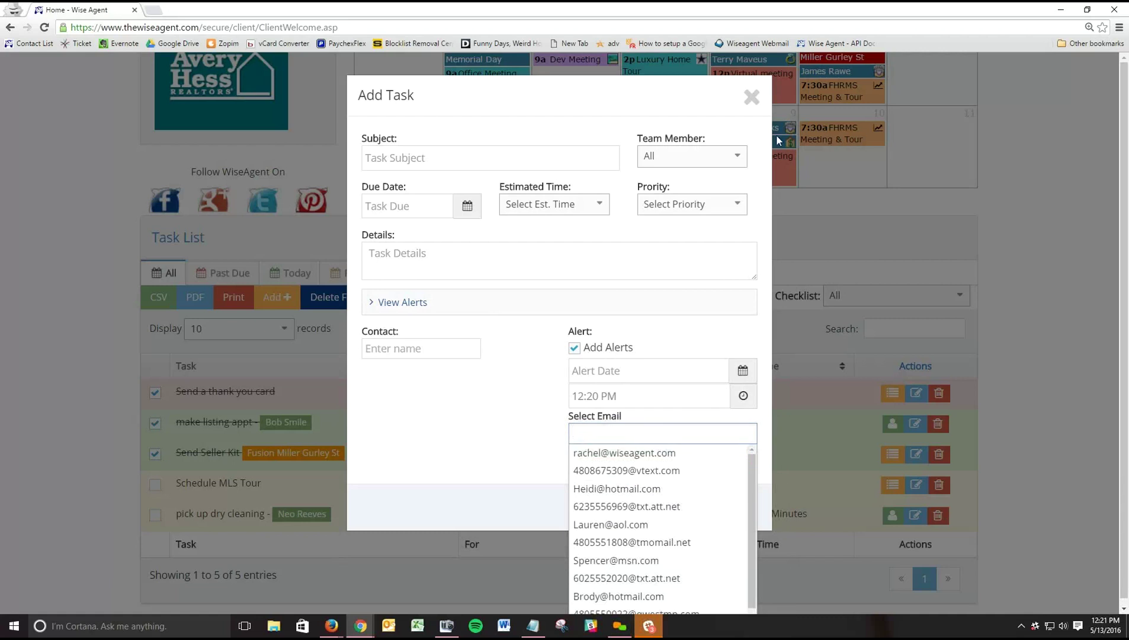
pyautogui.click(752, 97)
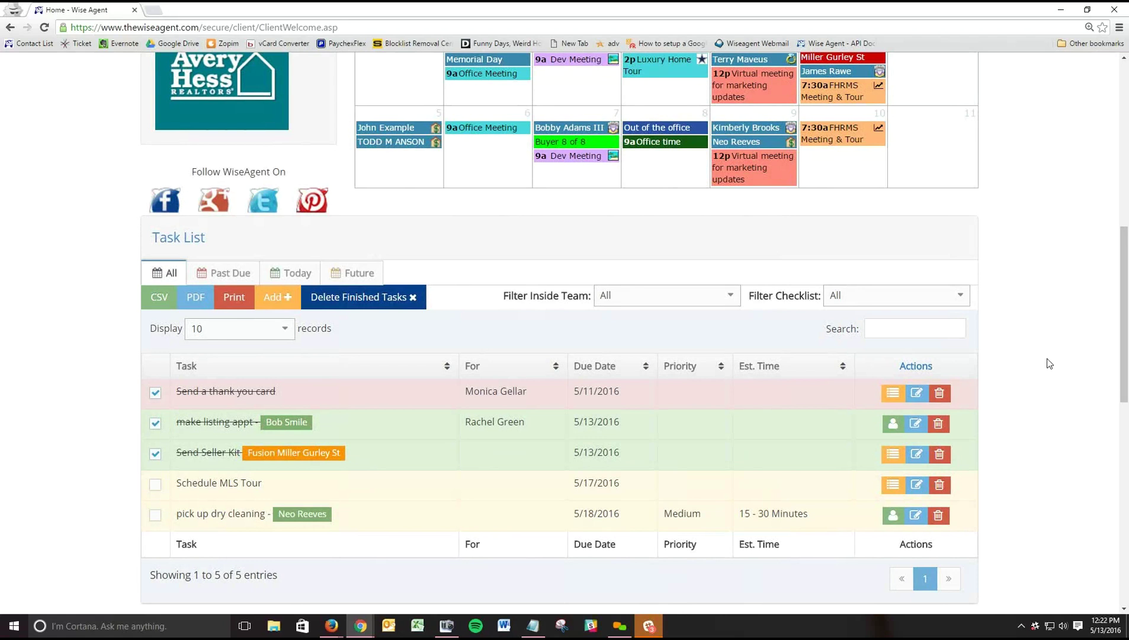
# - Open the contact list, review its Order By choices while keeping Date Added, and look over the most recently added contacts
pyautogui.scroll(9, 1049, 364)
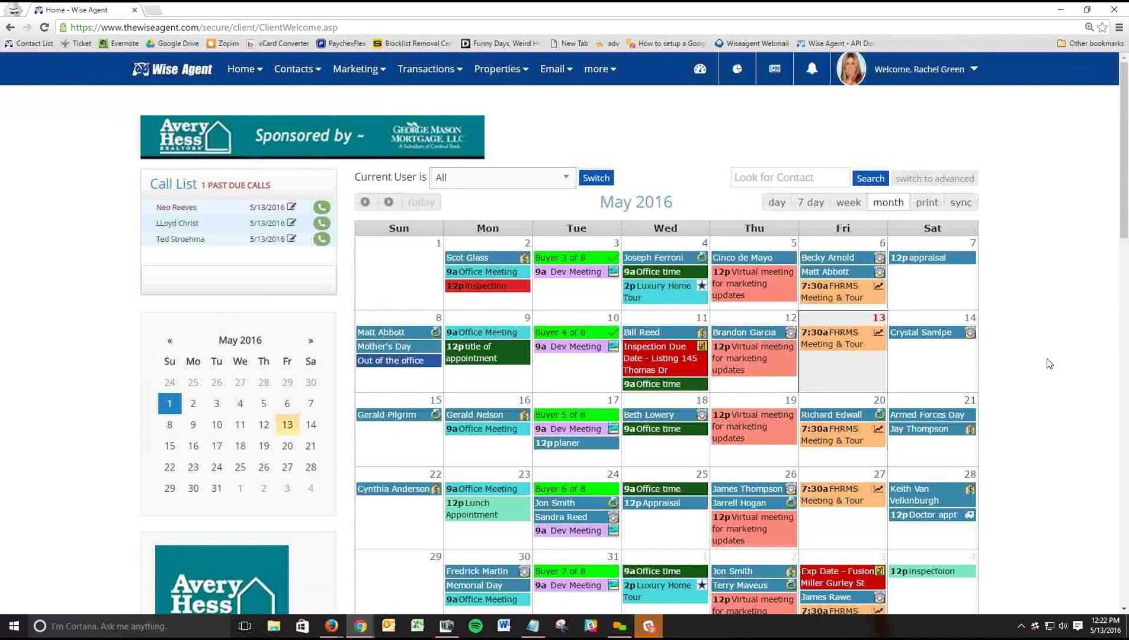
pyautogui.click(290, 76)
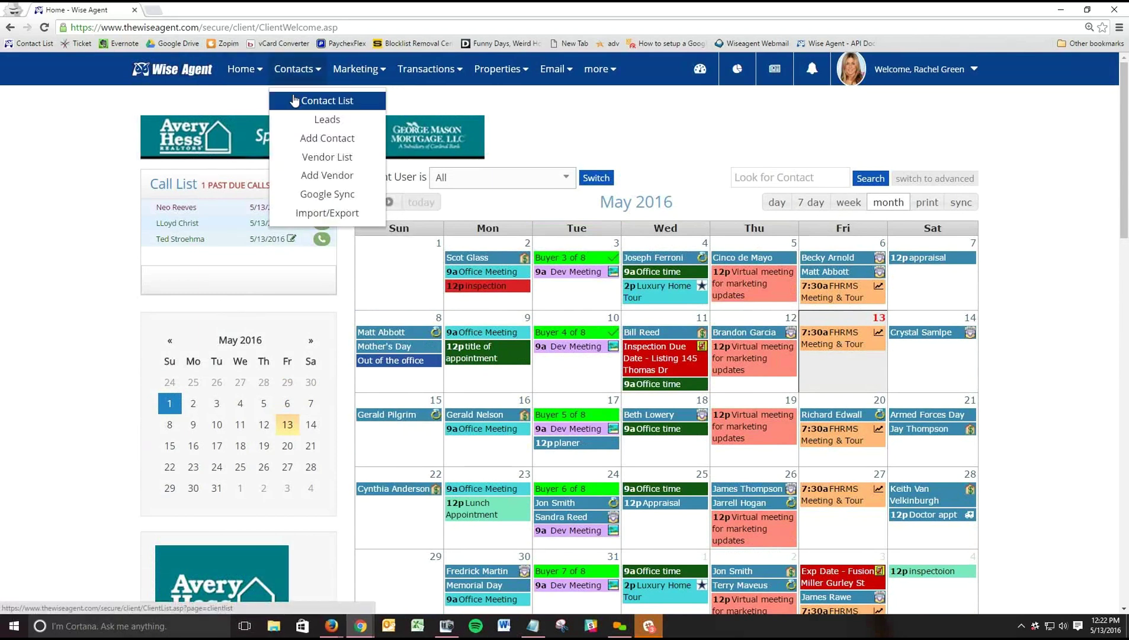
pyautogui.click(294, 101)
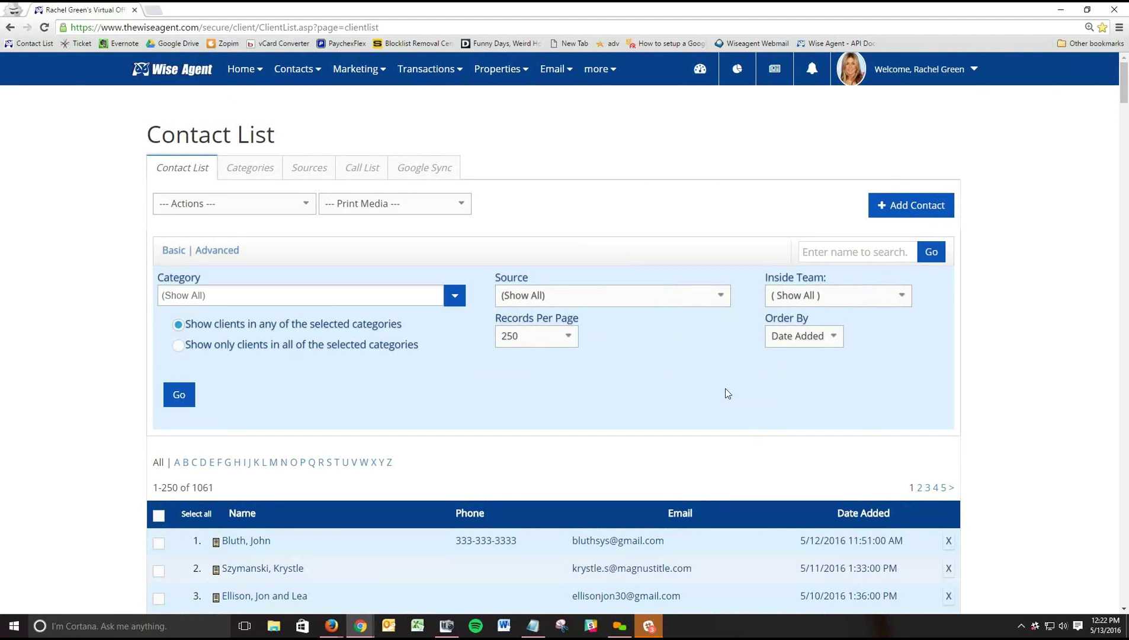
pyautogui.click(807, 343)
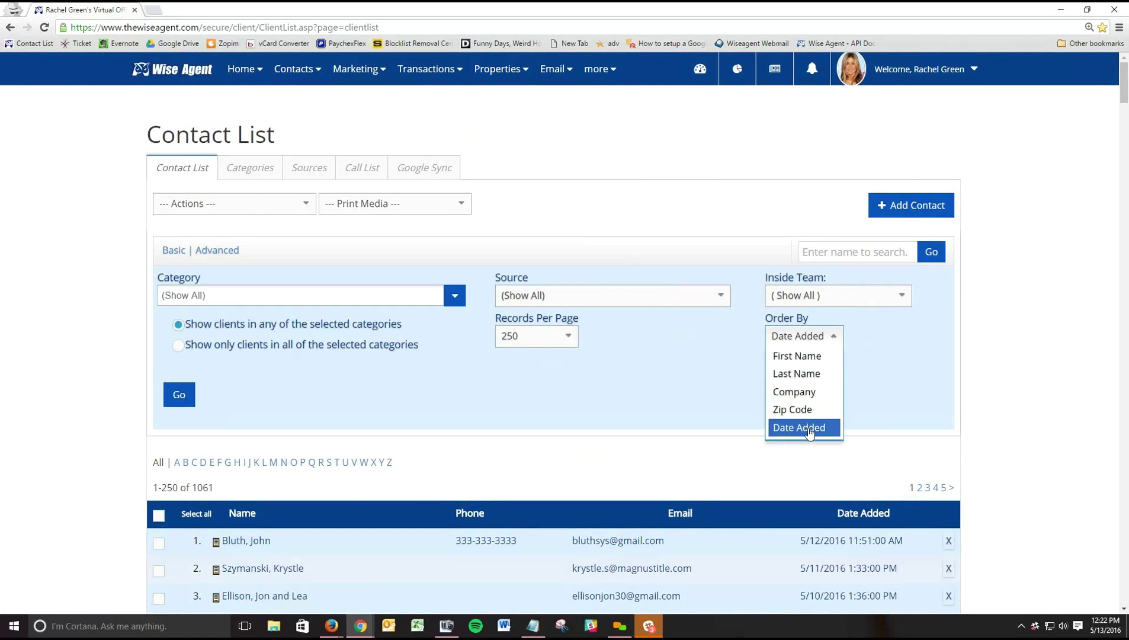
pyautogui.click(904, 379)
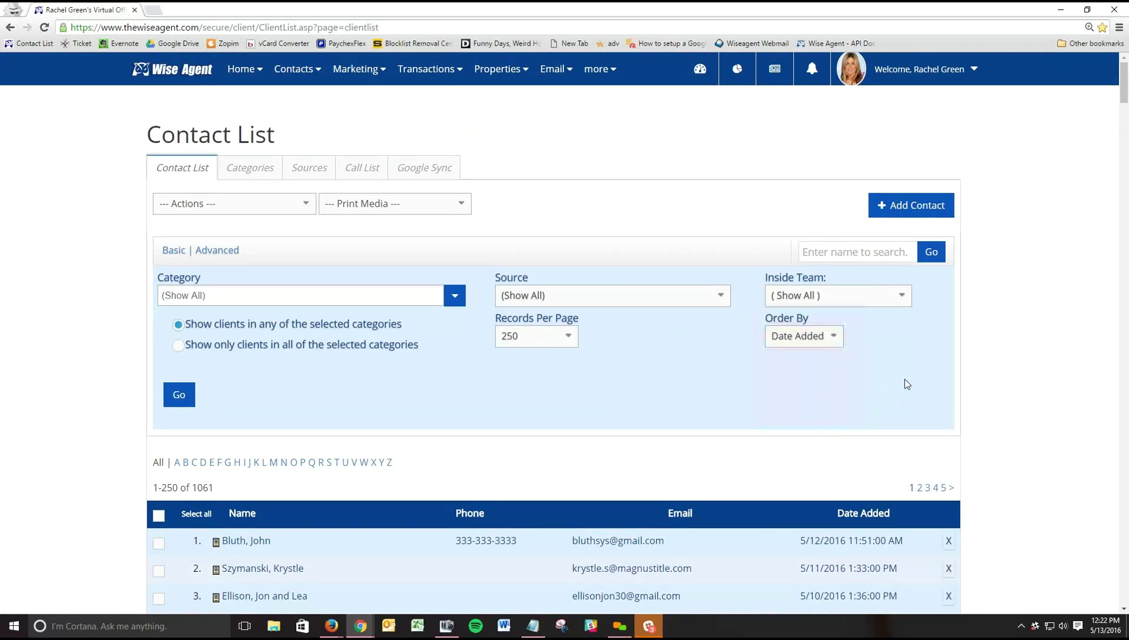
pyautogui.scroll(-4, 904, 379)
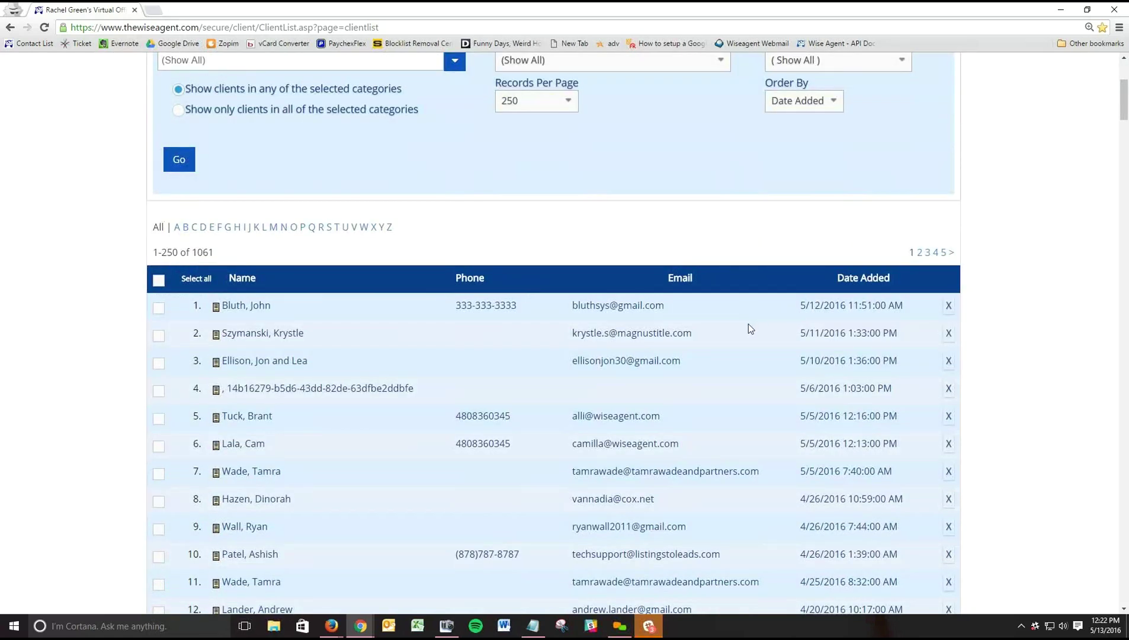
pyautogui.scroll(2, 363, 359)
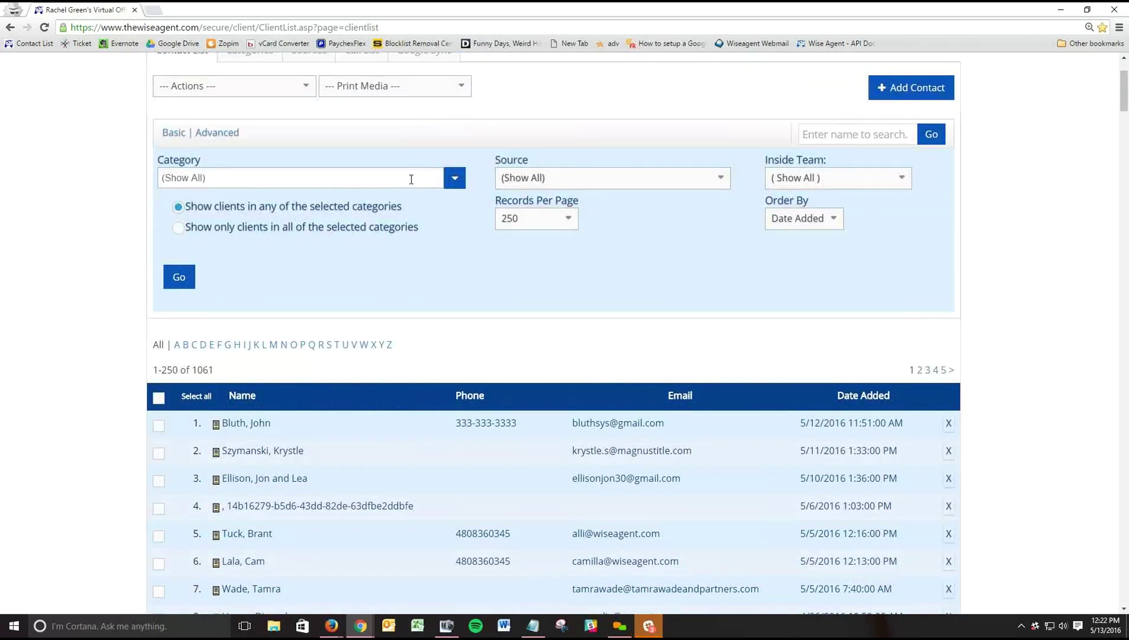
# - Review the contact list's category and source filter choices, leaving both on Show All
pyautogui.click(410, 178)
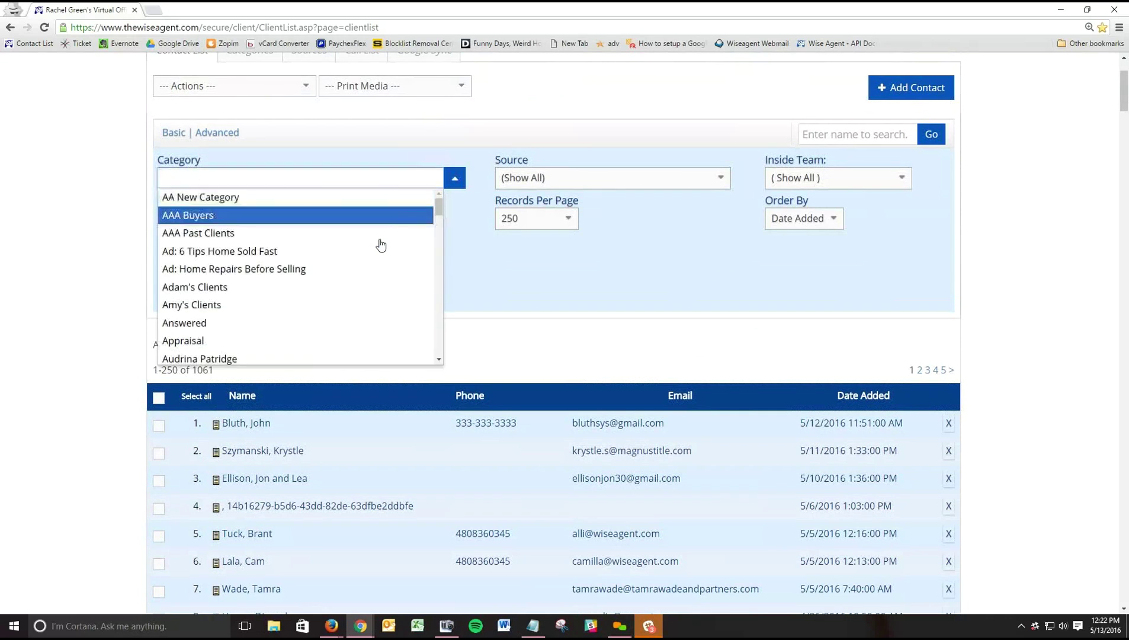
pyautogui.click(619, 178)
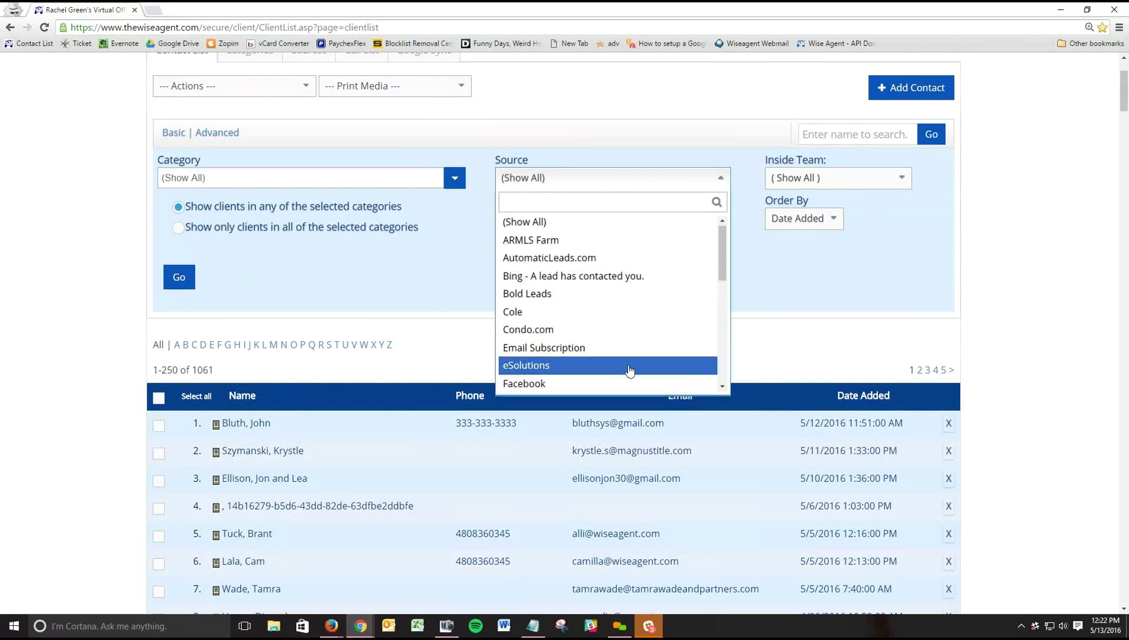
pyautogui.click(393, 279)
# - Search the contact list by the first name of the dashboard call list's first contact and open that contact's summary
pyautogui.click(823, 132)
pyautogui.write('neo')
pyautogui.press('Return')
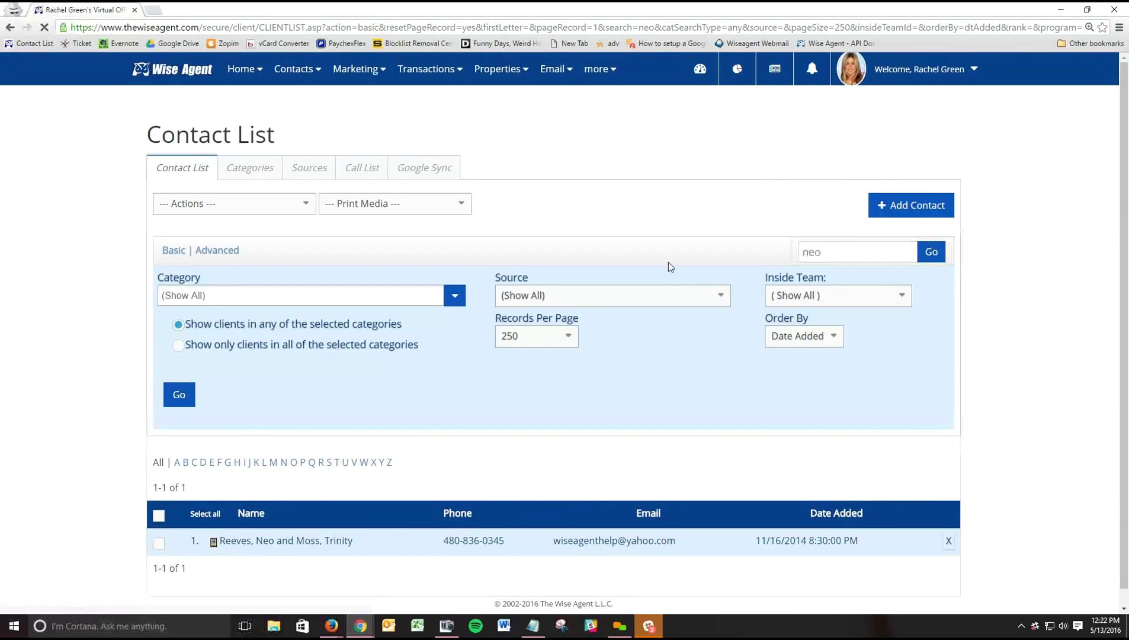
pyautogui.click(243, 542)
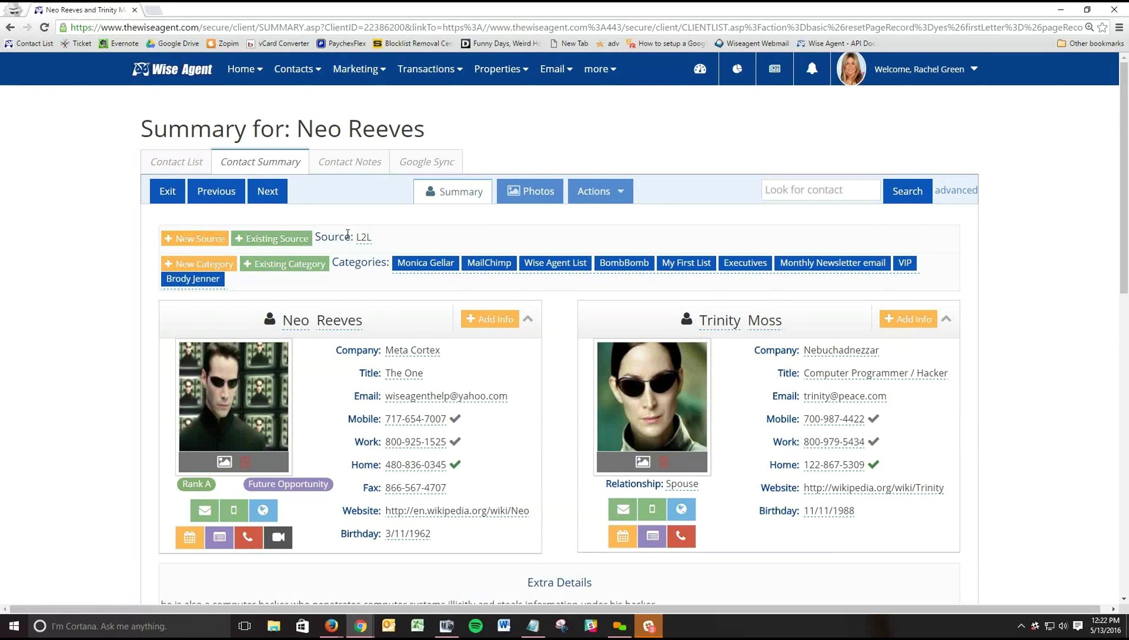
# - Highlight the contact's source and categories, and look over the primary contact's details
pyautogui.moveTo(315, 236); pyautogui.dragTo(381, 238)
pyautogui.moveTo(333, 260); pyautogui.dragTo(365, 289)
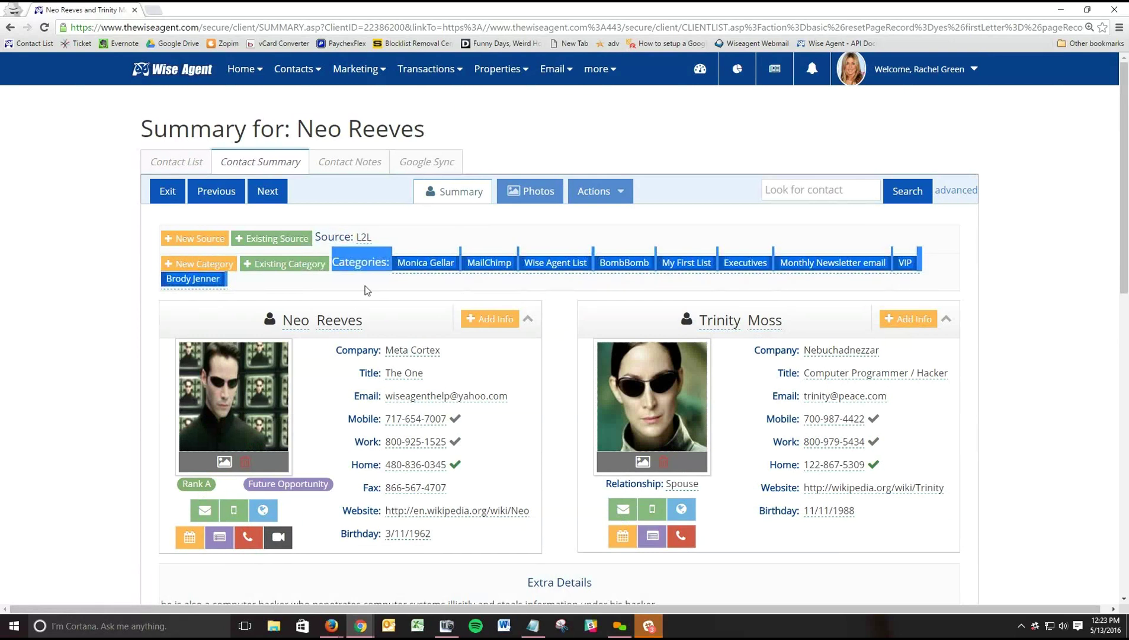
pyautogui.click(420, 281)
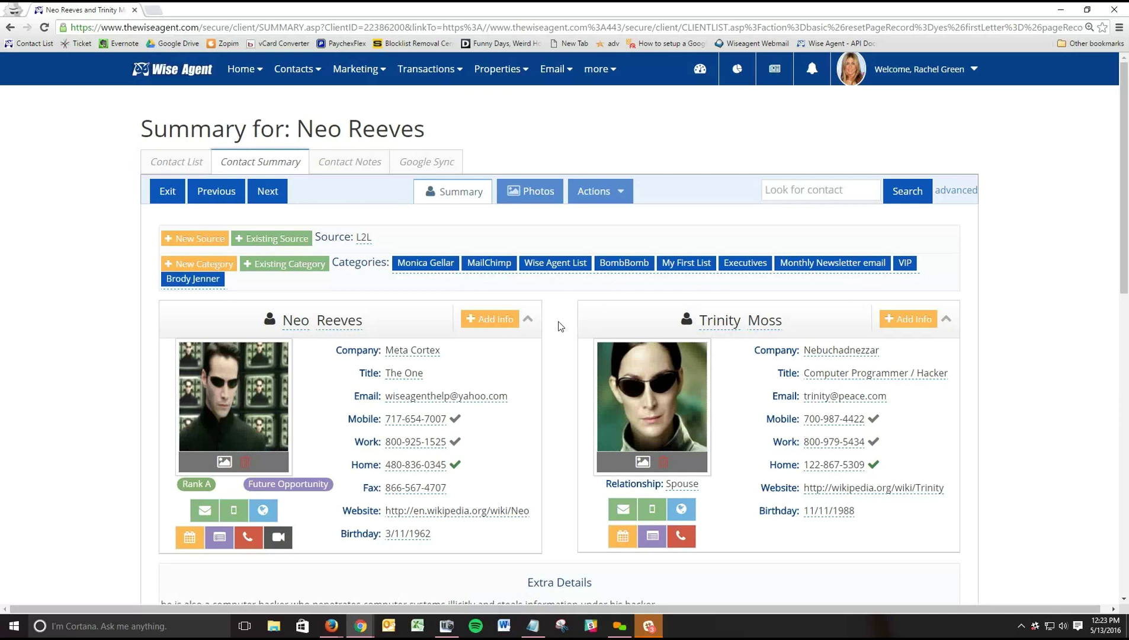
pyautogui.scroll(-2, 560, 325)
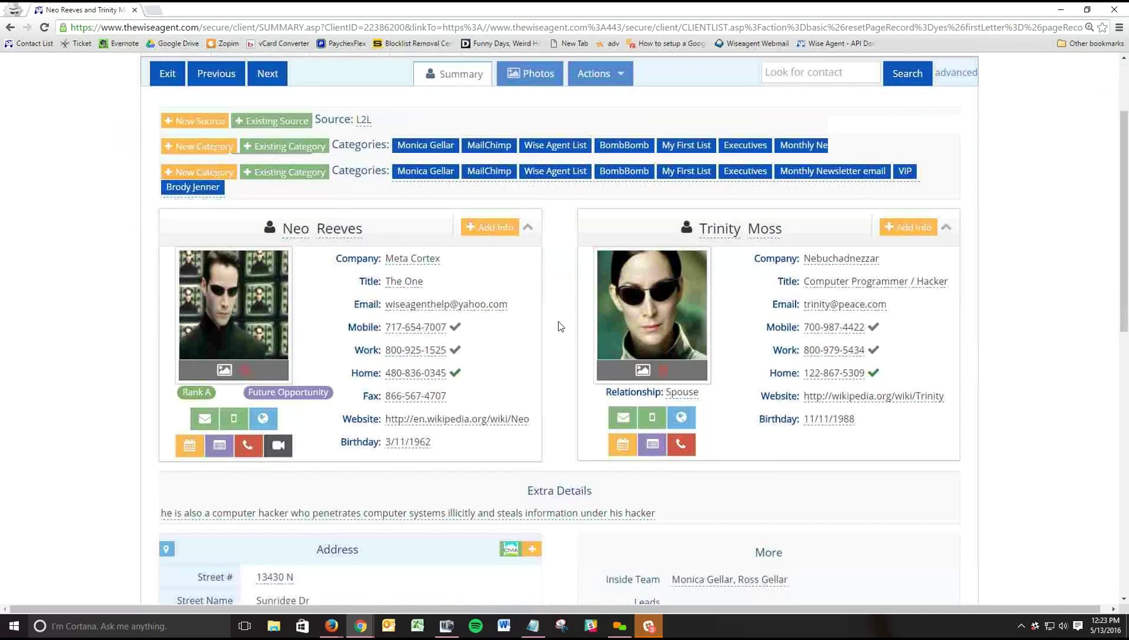
pyautogui.moveTo(367, 229); pyautogui.dragTo(490, 420)
pyautogui.click(587, 416)
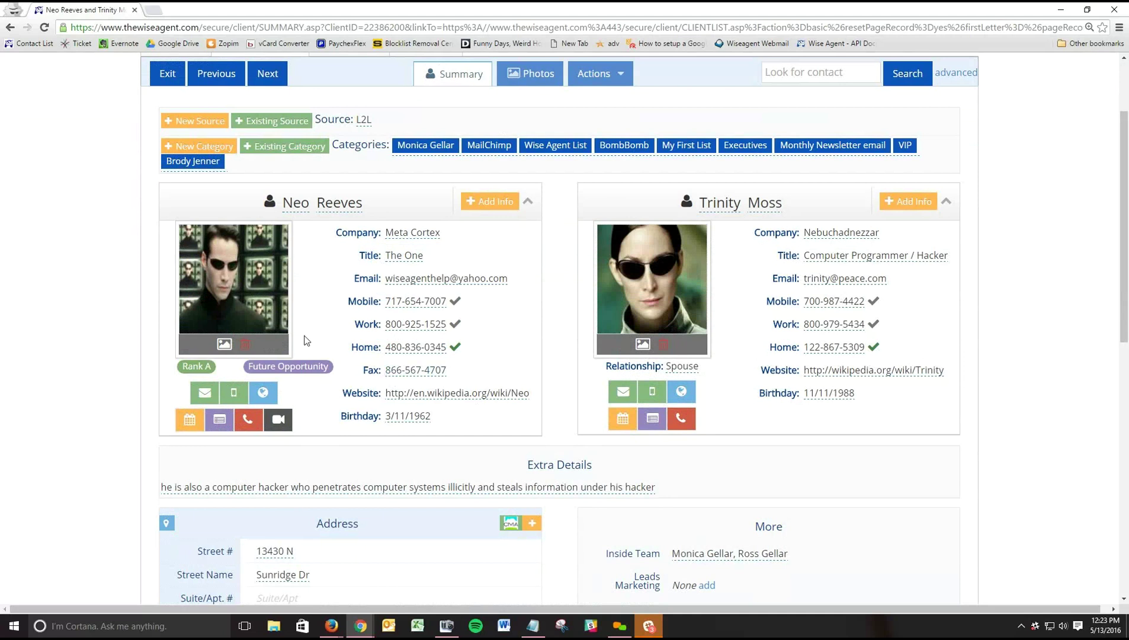
# - Review the primary contact's rank and status choices, keeping Rank A and Future Opportunity
pyautogui.click(197, 366)
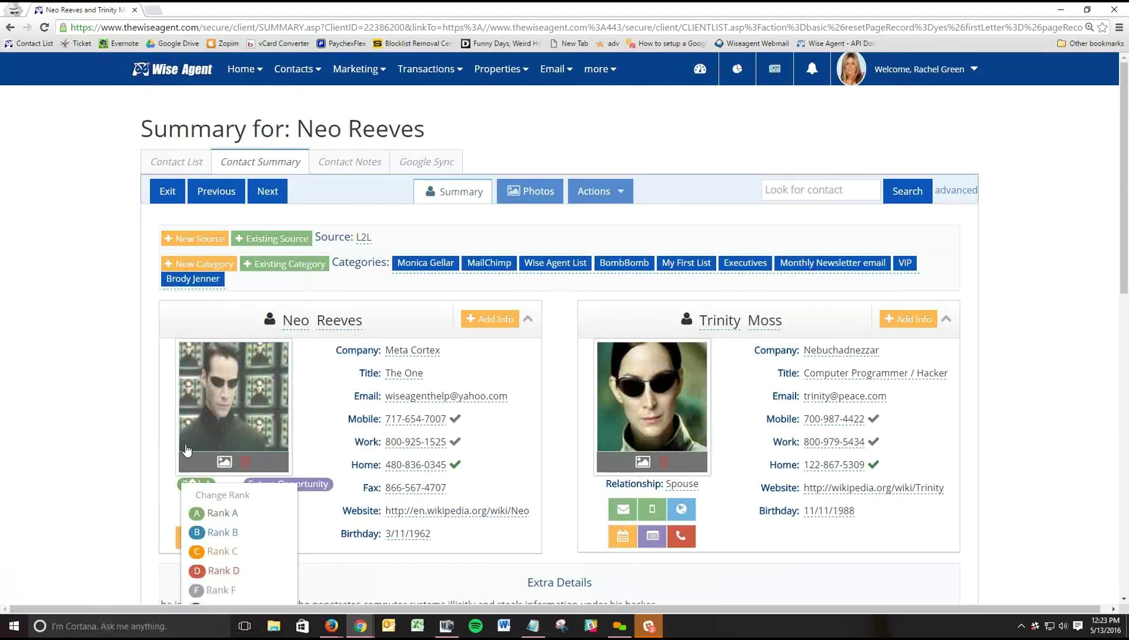
pyautogui.scroll(-1, 232, 440)
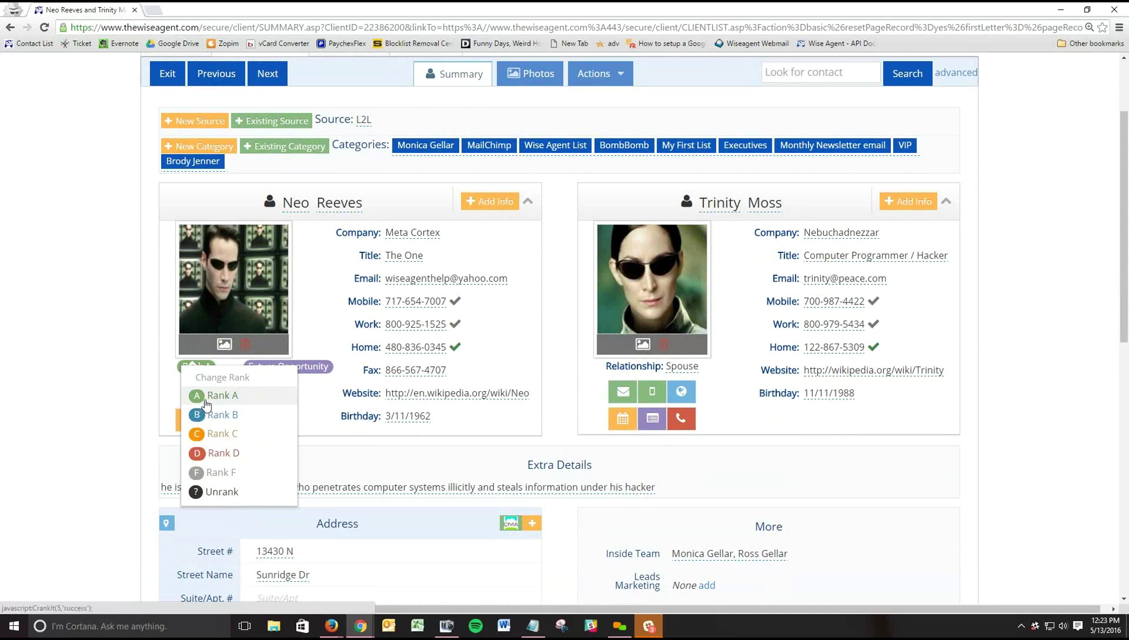
pyautogui.click(262, 398)
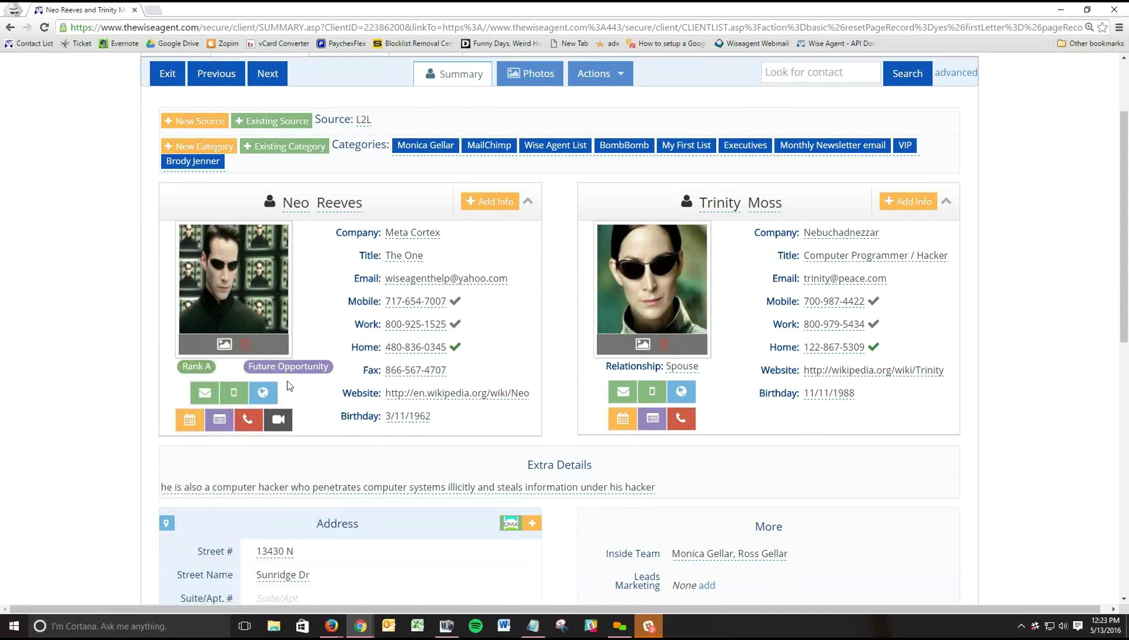
pyautogui.click(295, 368)
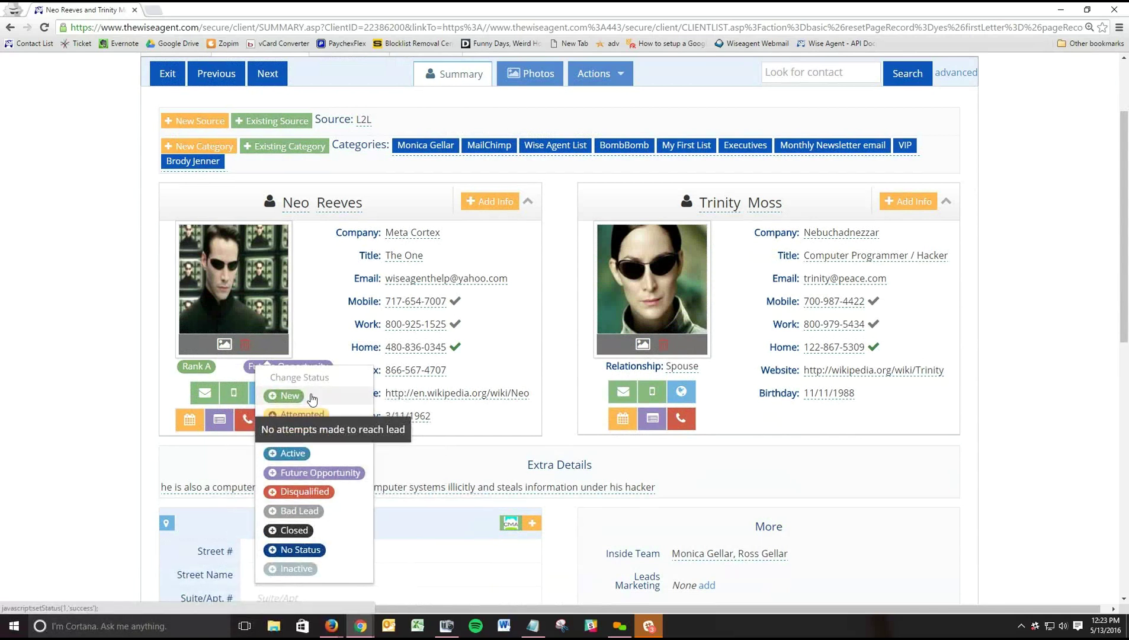
pyautogui.click(423, 473)
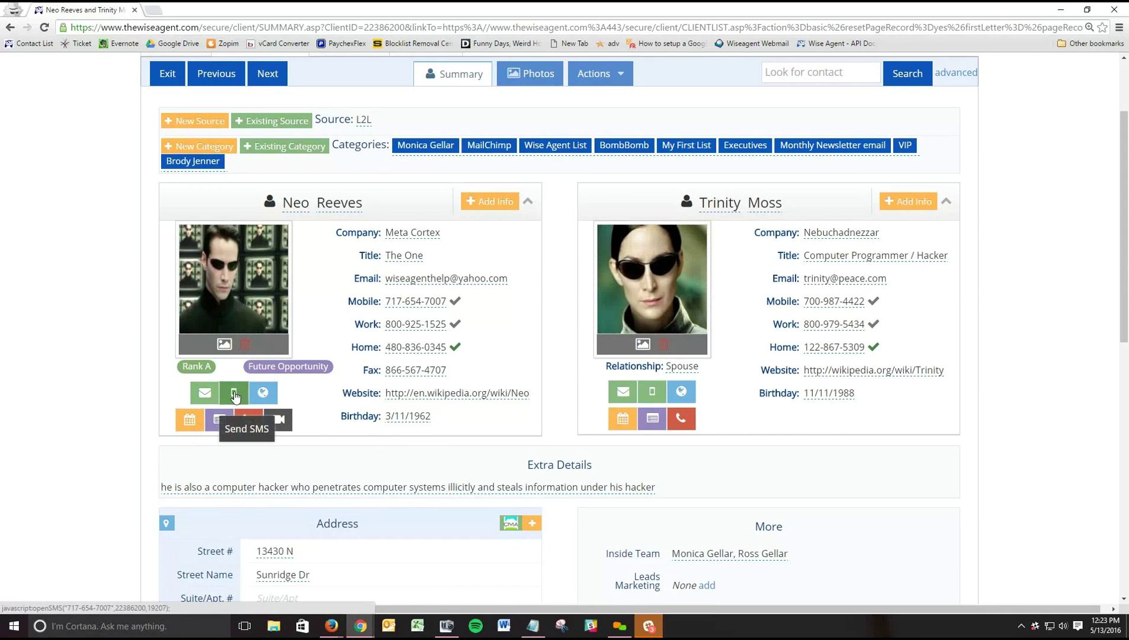
# - Look over the primary contact's communication shortcuts, including Send SMS and BombBomb Video, and highlight the Extra Details heading
pyautogui.moveTo(343, 393); pyautogui.dragTo(377, 399)
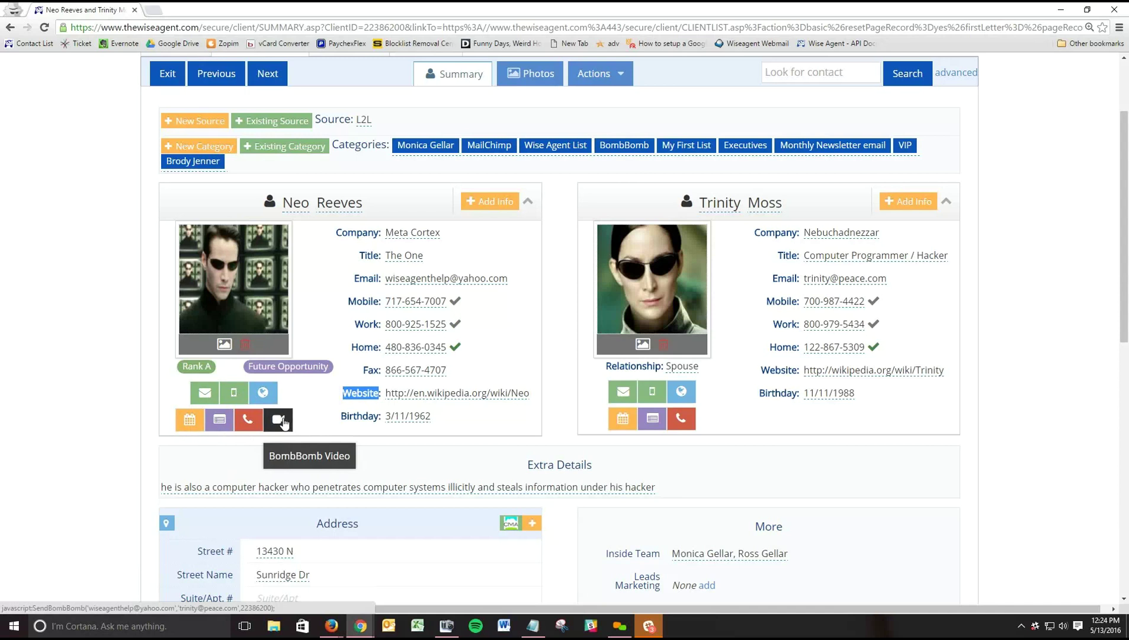
pyautogui.scroll(-2, 509, 403)
pyautogui.moveTo(527, 349); pyautogui.dragTo(596, 350)
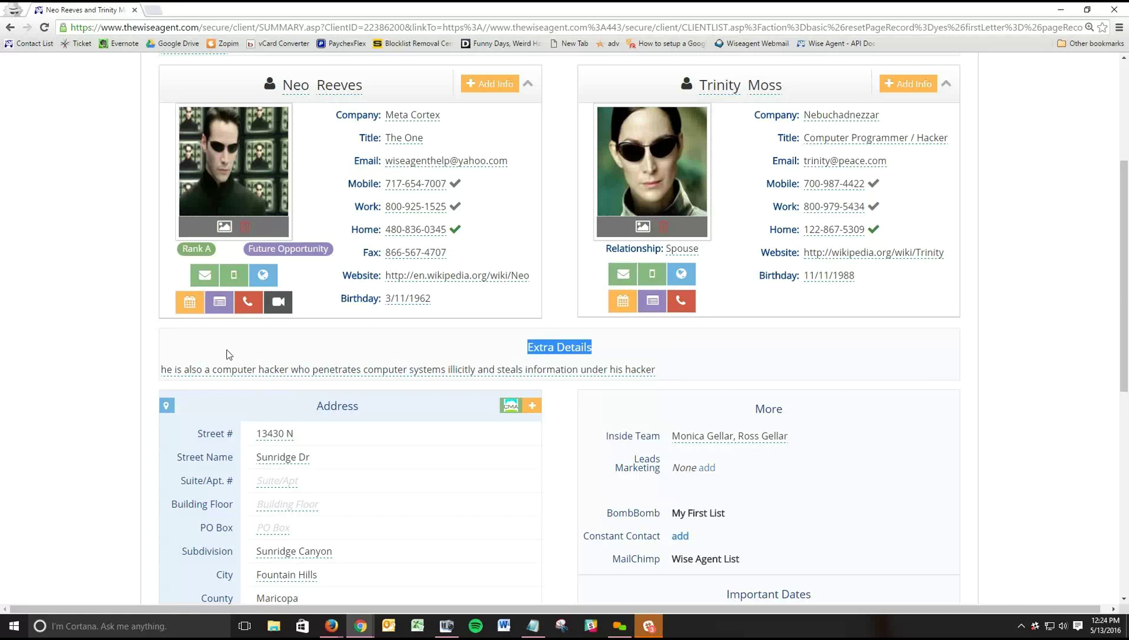
# - Examine the address section with its Send Cloud CMA option, and highlight the primary contact's email address
pyautogui.scroll(-2, 367, 392)
pyautogui.scroll(-3, 368, 395)
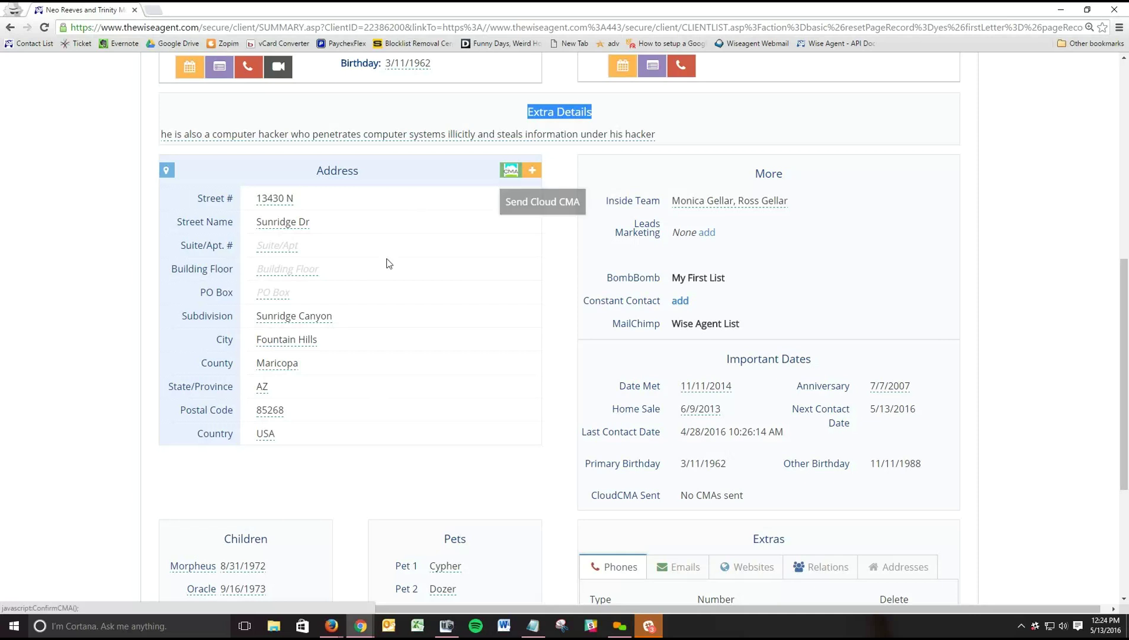
pyautogui.scroll(4, 513, 128)
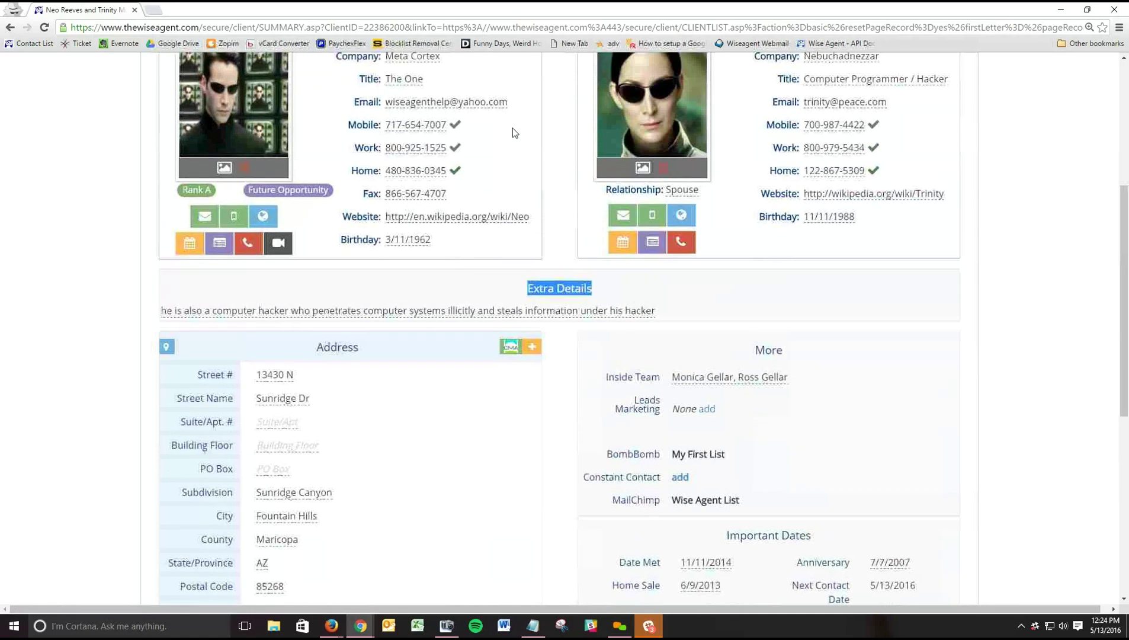
pyautogui.moveTo(508, 160); pyautogui.dragTo(385, 167)
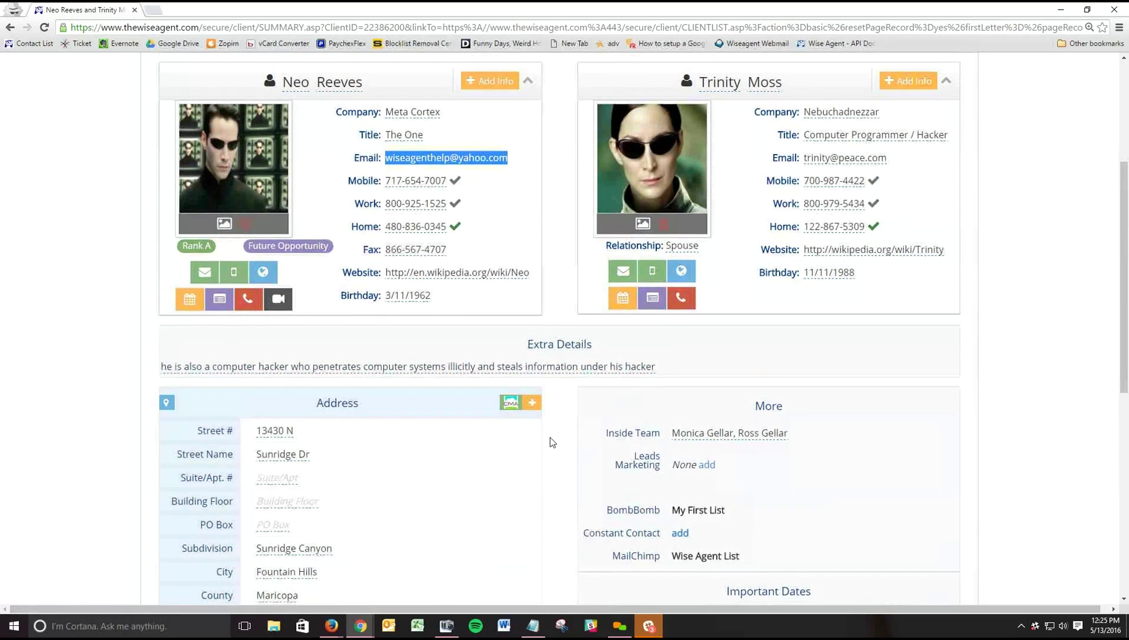
# - Highlight the contact's Important Dates heading, and highlight the Children and Pets sections
pyautogui.scroll(-2, 551, 442)
pyautogui.scroll(-3, 551, 441)
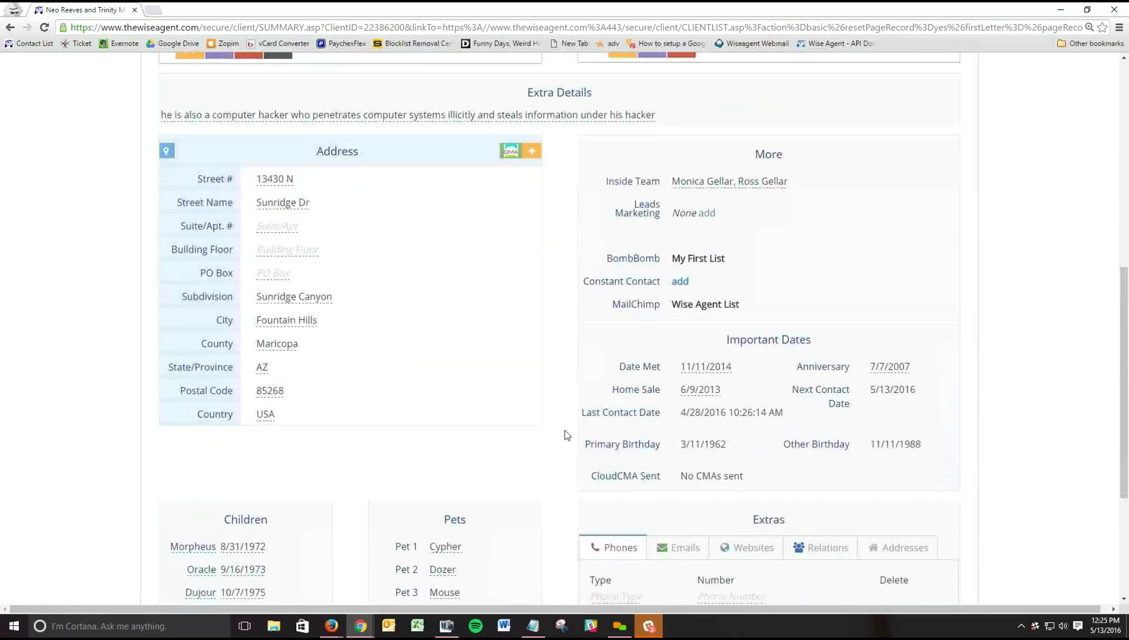
pyautogui.moveTo(726, 299); pyautogui.dragTo(947, 308)
pyautogui.scroll(-1, 973, 318)
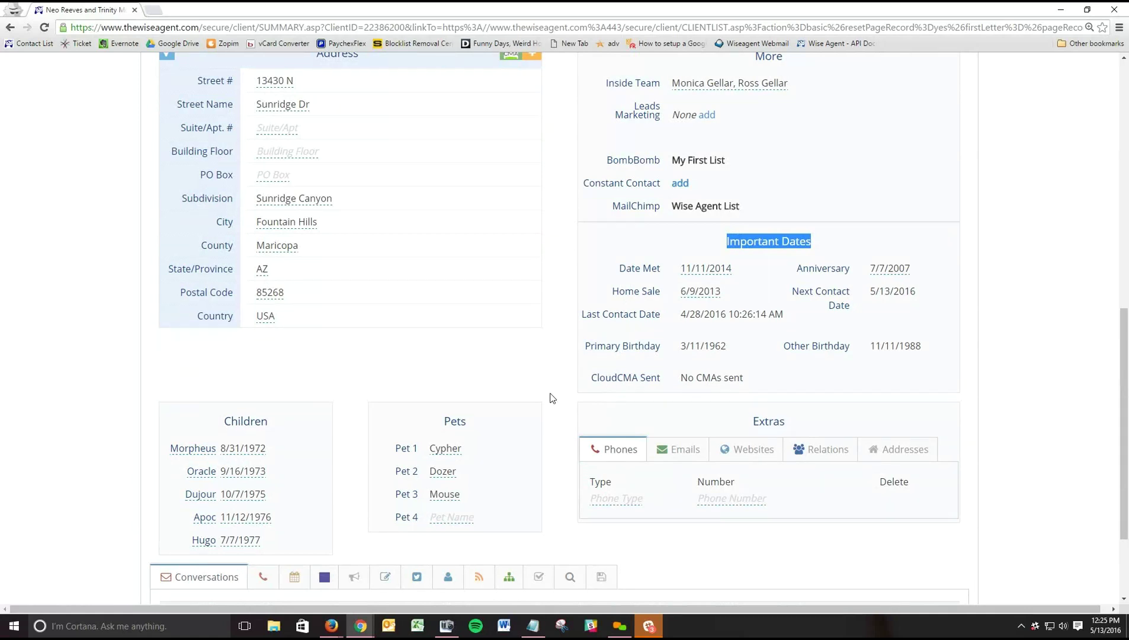
pyautogui.scroll(-2, 549, 398)
pyautogui.moveTo(235, 256); pyautogui.dragTo(504, 373)
pyautogui.click(567, 368)
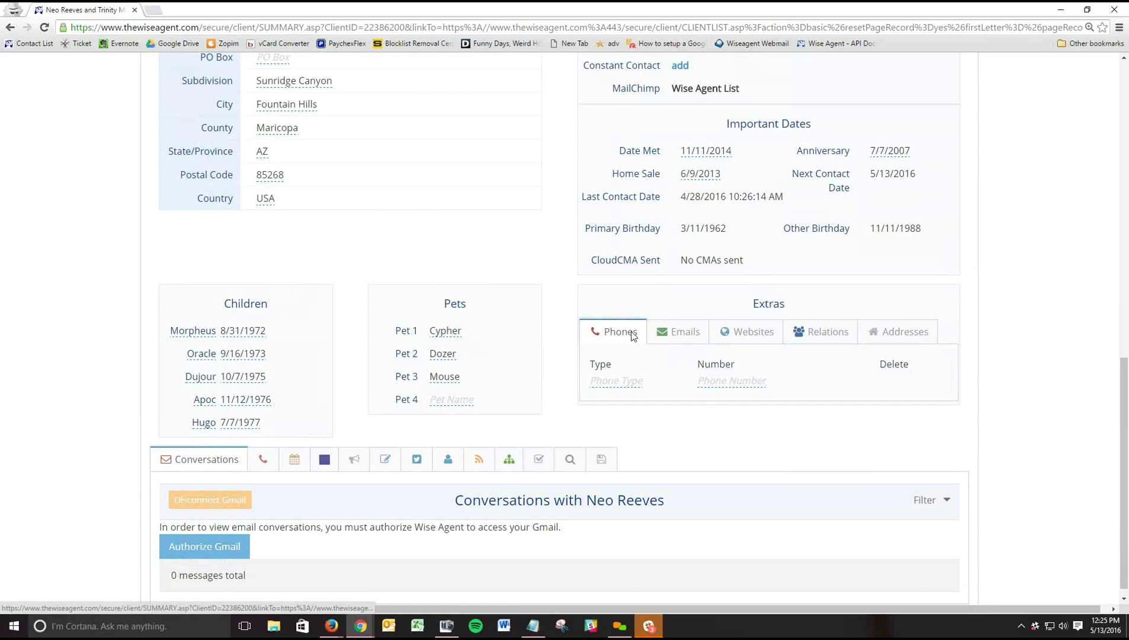
# - Look through the contact's extra emails, websites, relations and addresses in the Extras section
pyautogui.click(681, 335)
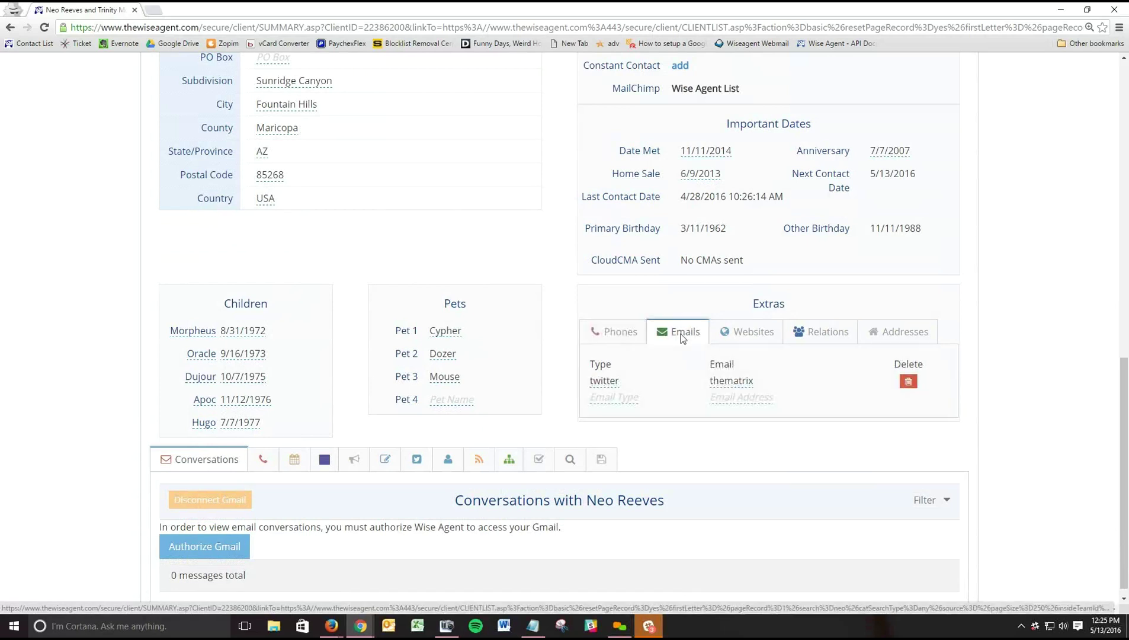
pyautogui.click(751, 333)
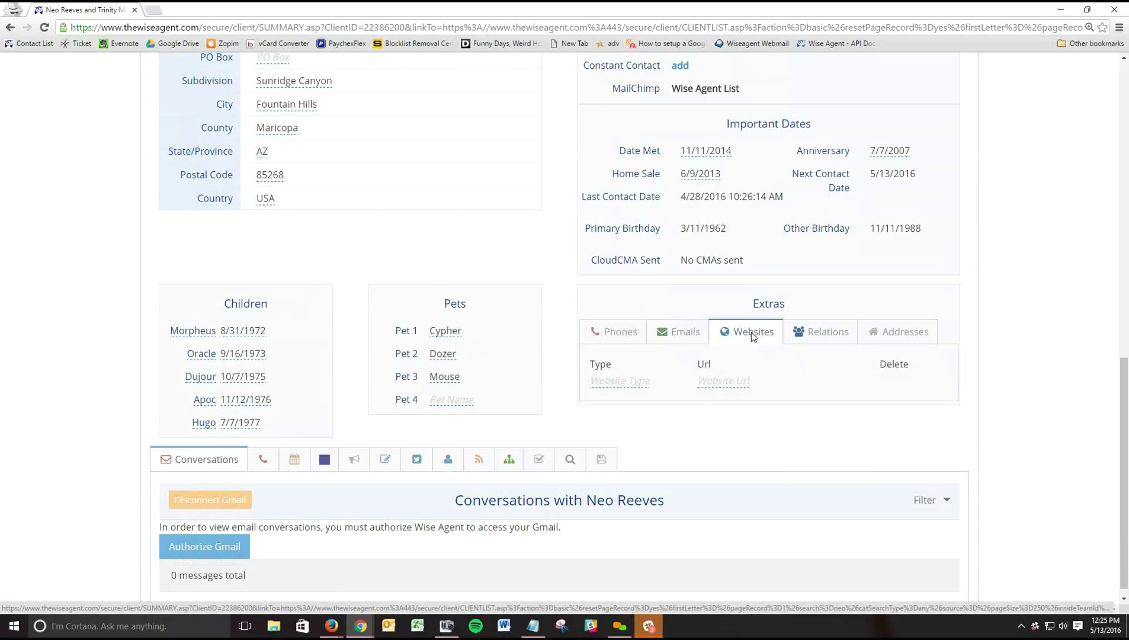
pyautogui.click(814, 335)
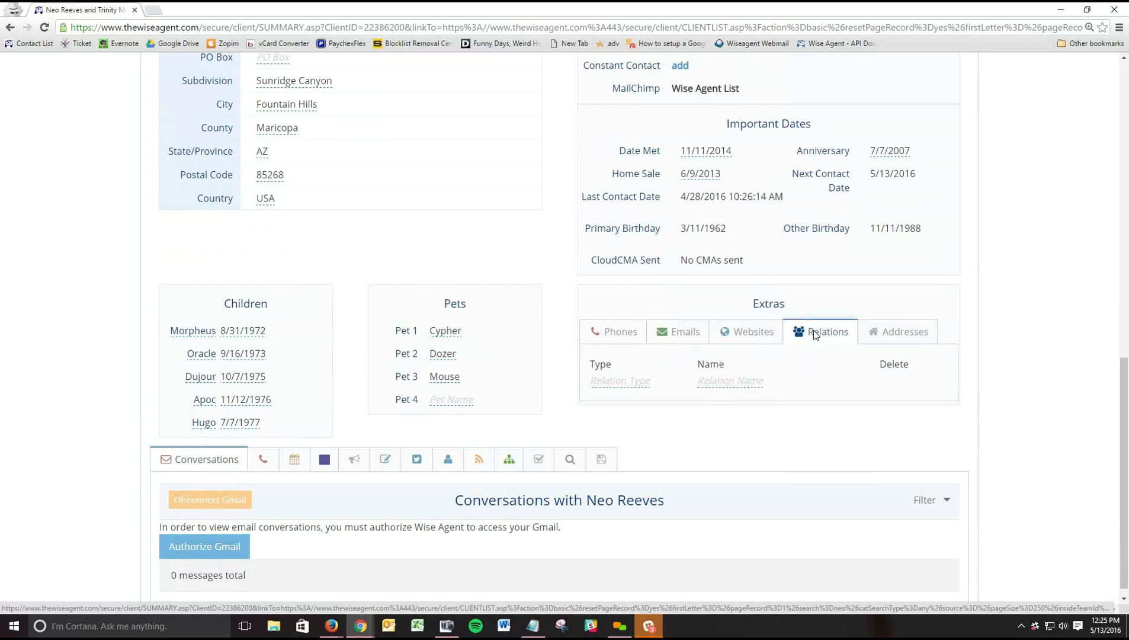
pyautogui.click(890, 330)
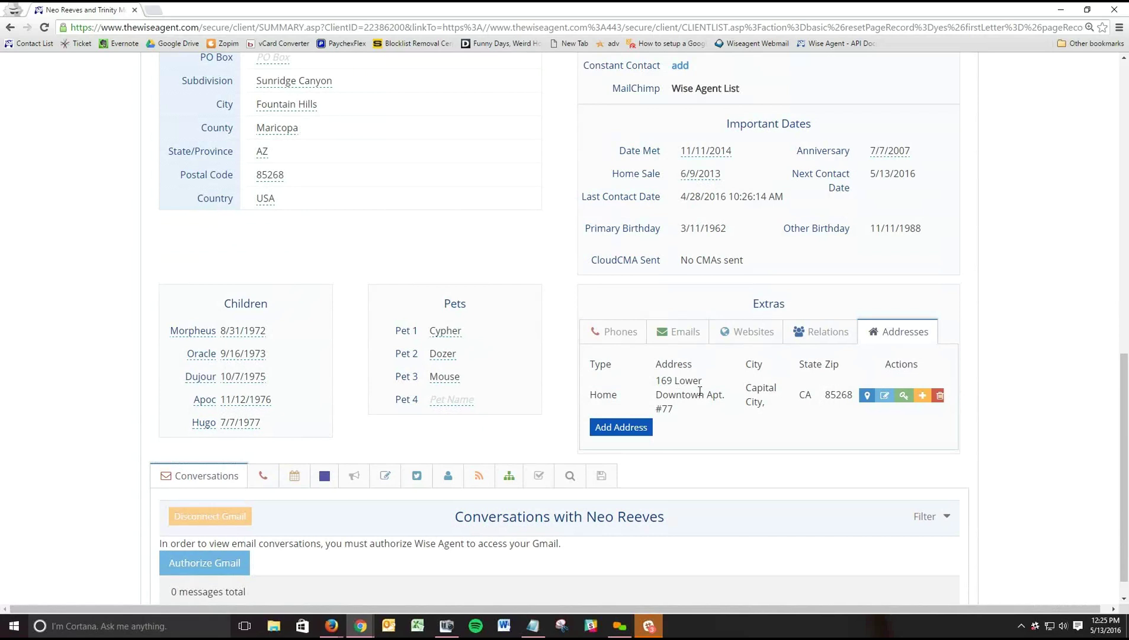
# - Look over the contact's Conversations section with its Gmail authorization option, and highlight the primary contact's email address
pyautogui.scroll(-1, 536, 421)
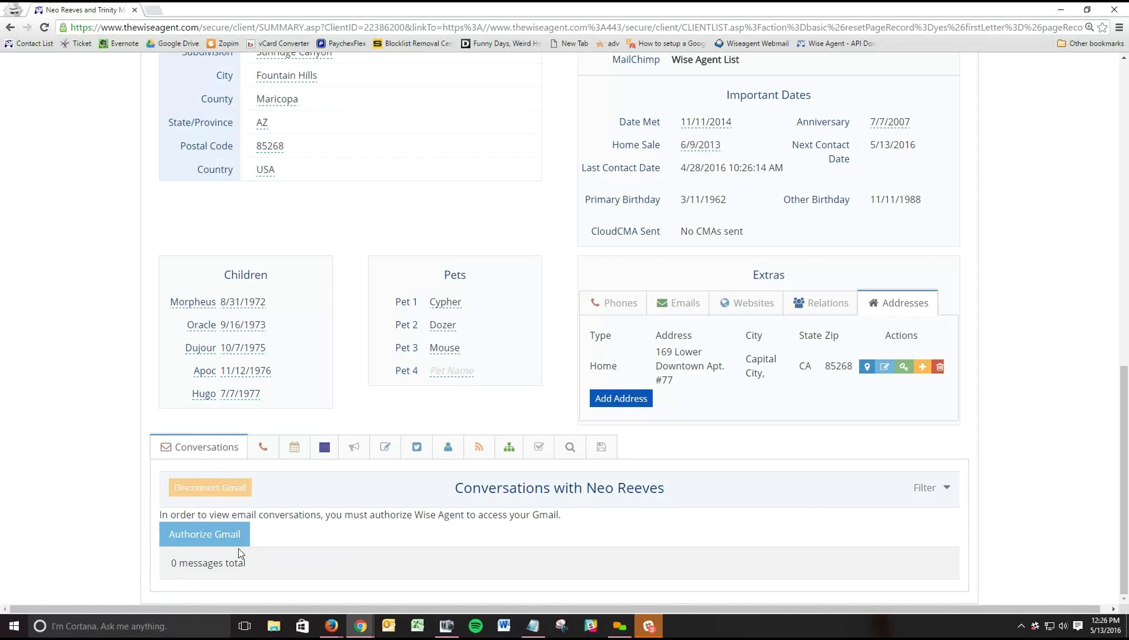
pyautogui.scroll(7, 422, 498)
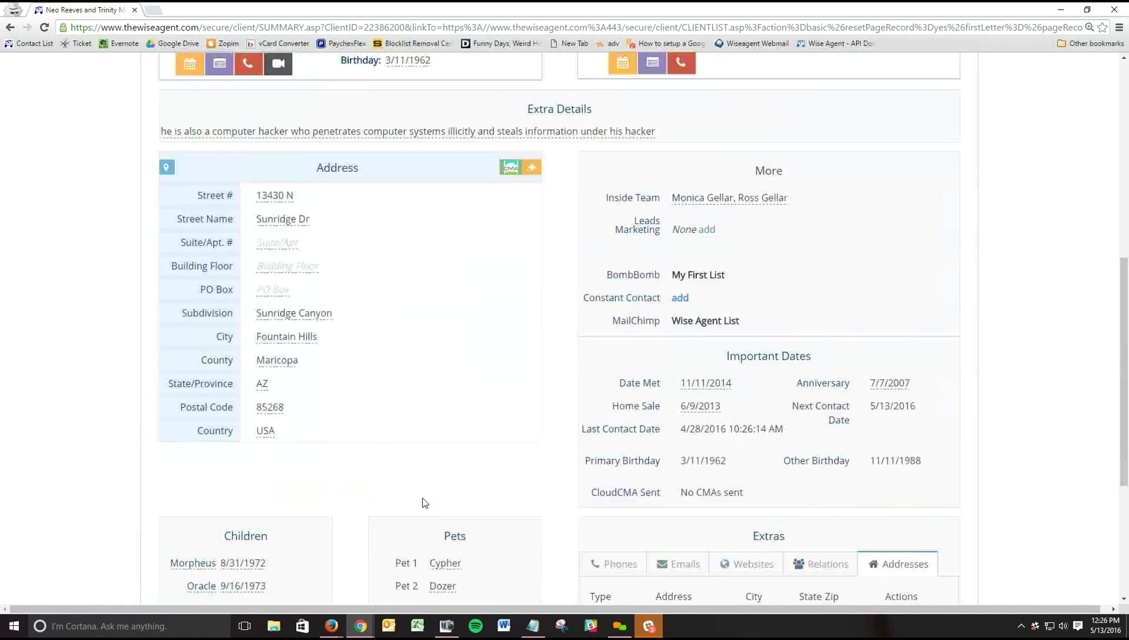
pyautogui.scroll(2, 424, 503)
pyautogui.moveTo(508, 190); pyautogui.dragTo(382, 200)
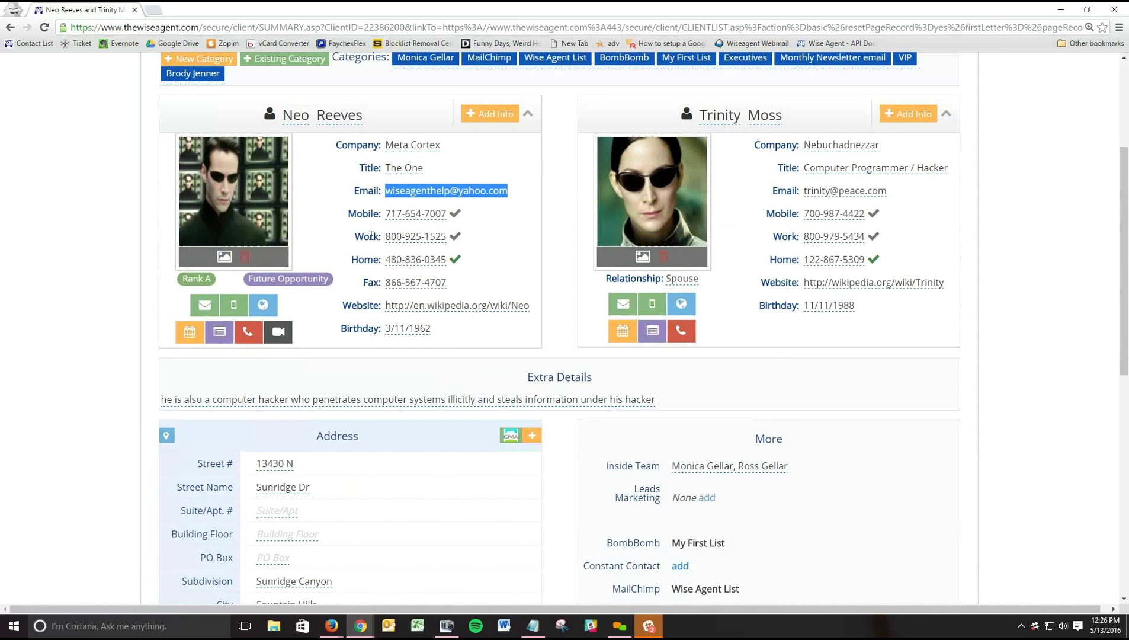
# - Open the contact's Notes and read through the logged appointments, completed tasks and typed notes
pyautogui.scroll(-9, 240, 421)
pyautogui.scroll(-1, 193, 522)
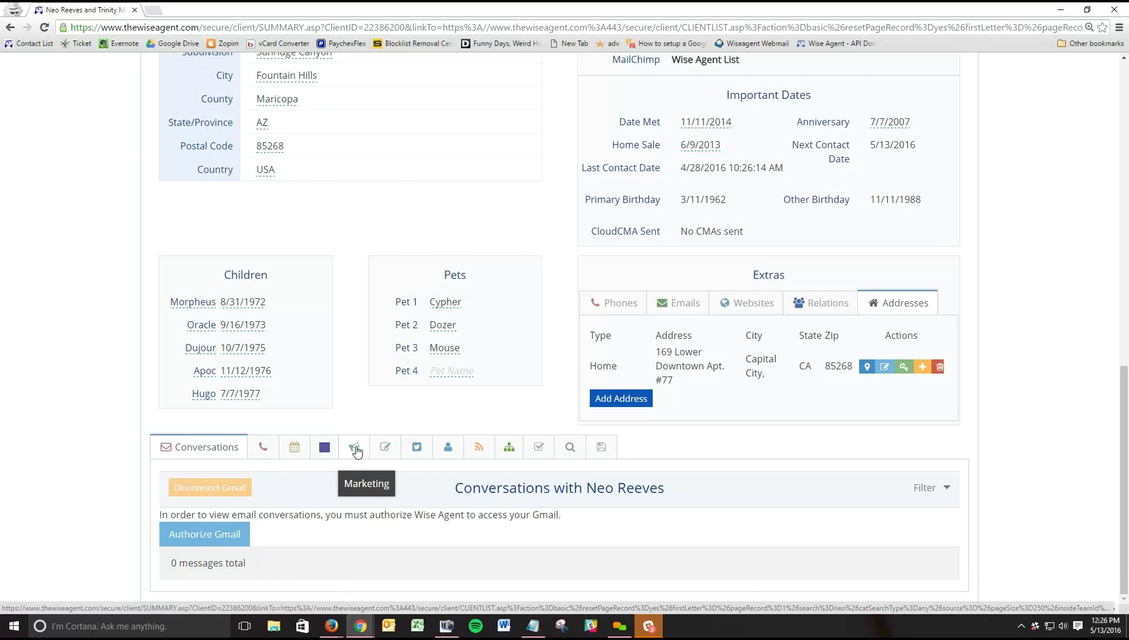
pyautogui.click(385, 447)
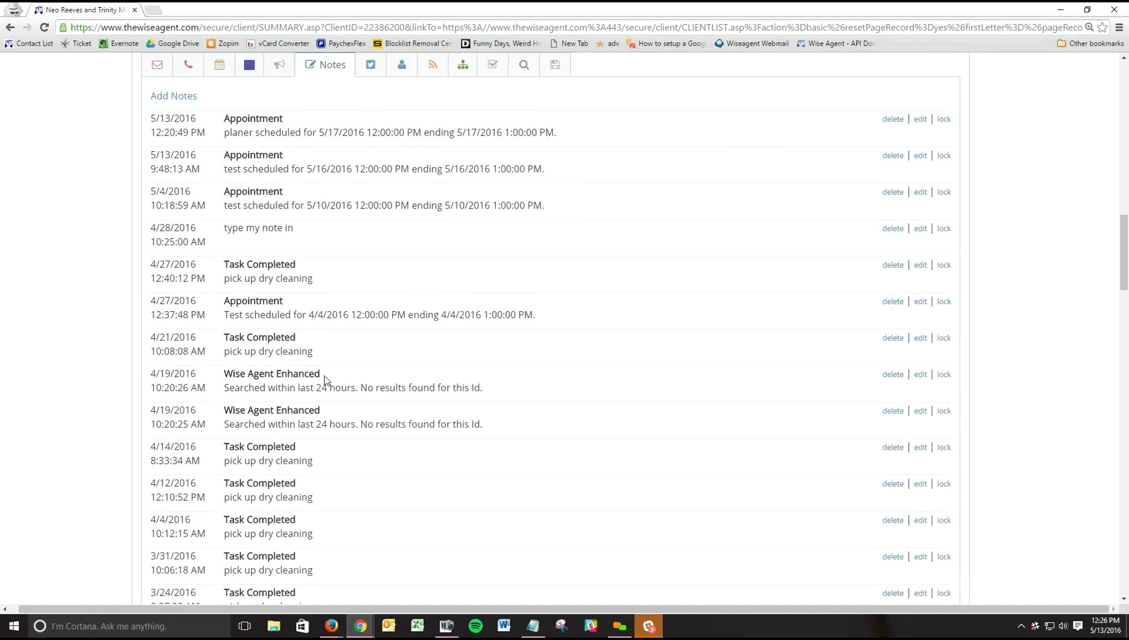
pyautogui.scroll(-3, 252, 348)
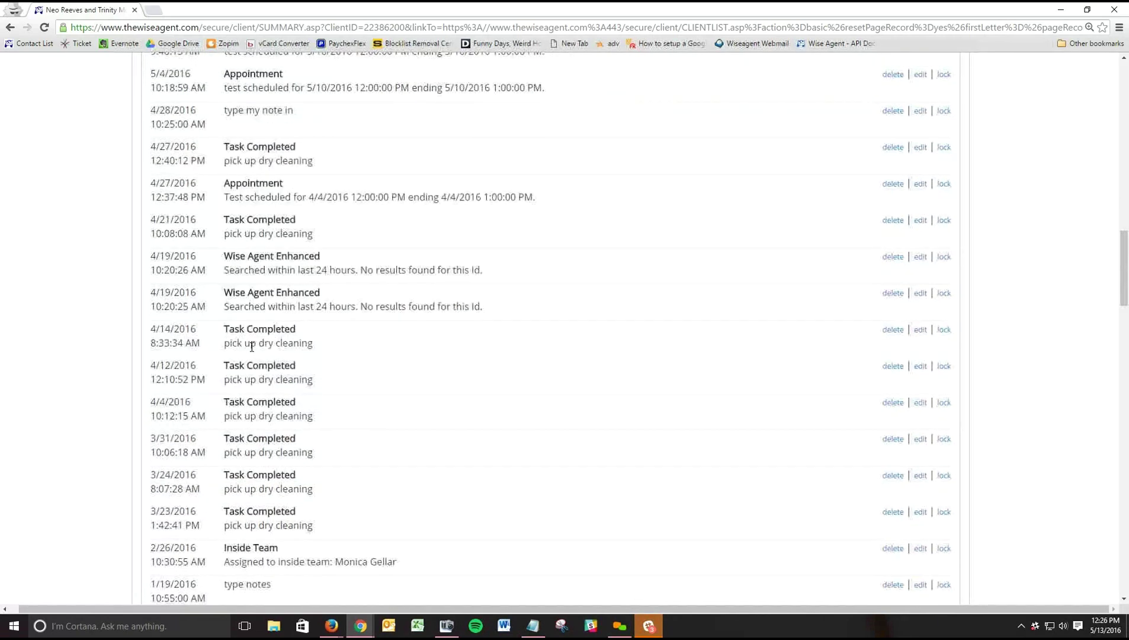
pyautogui.scroll(7, 252, 348)
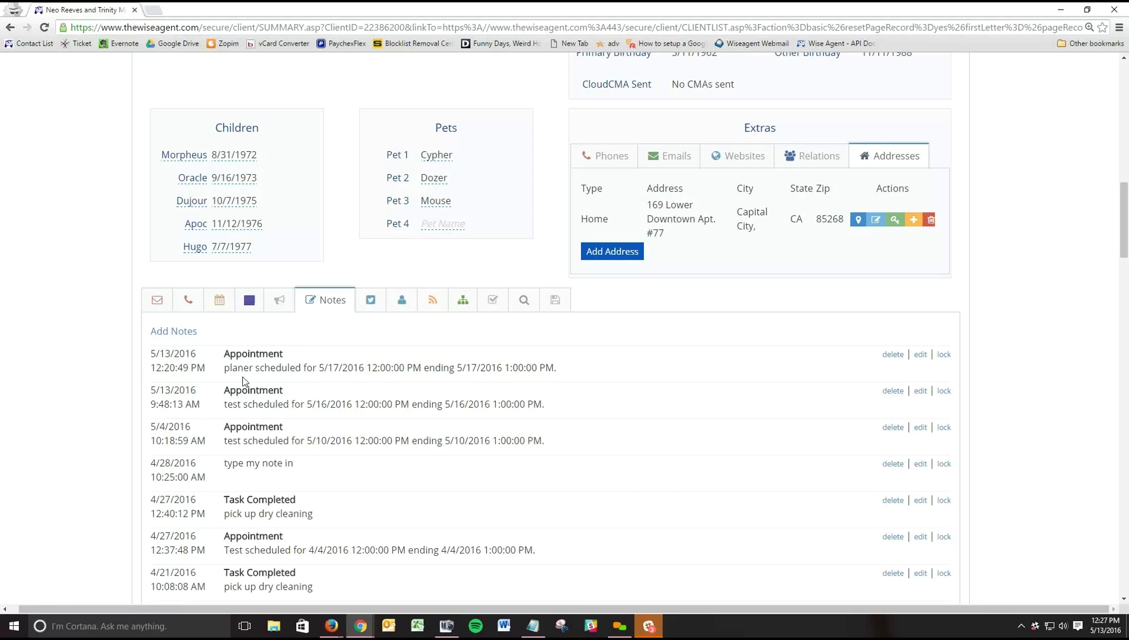
pyautogui.scroll(-2, 260, 421)
pyautogui.scroll(1, 284, 409)
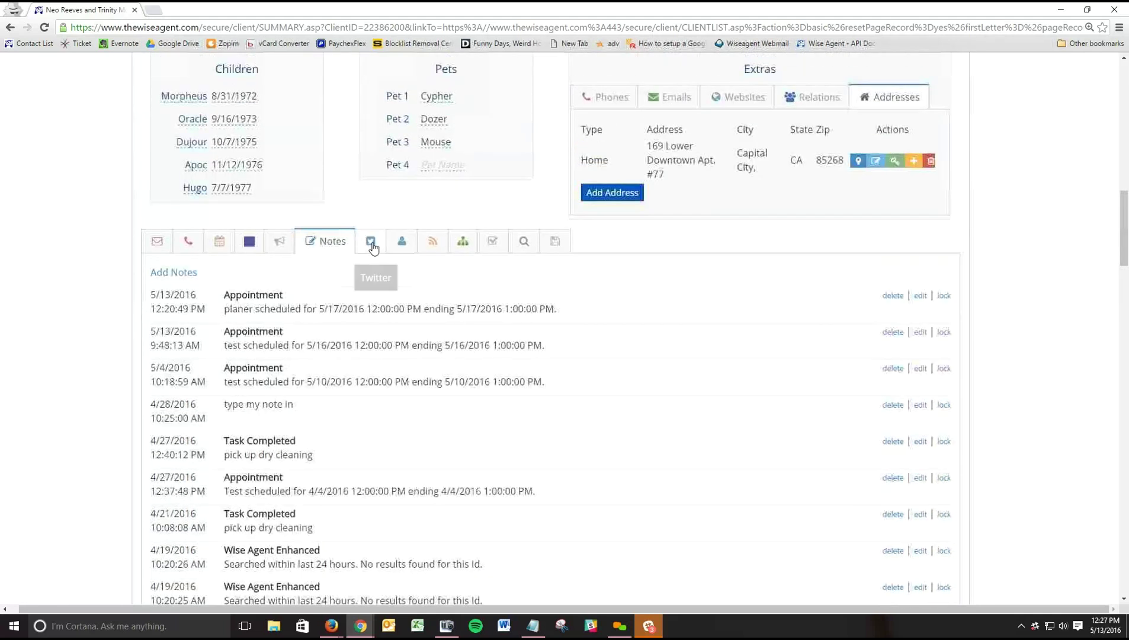
# - View the contact's recent Twitter posts, and examine the Social Media Profiles section against the primary contact's email address
pyautogui.click(372, 242)
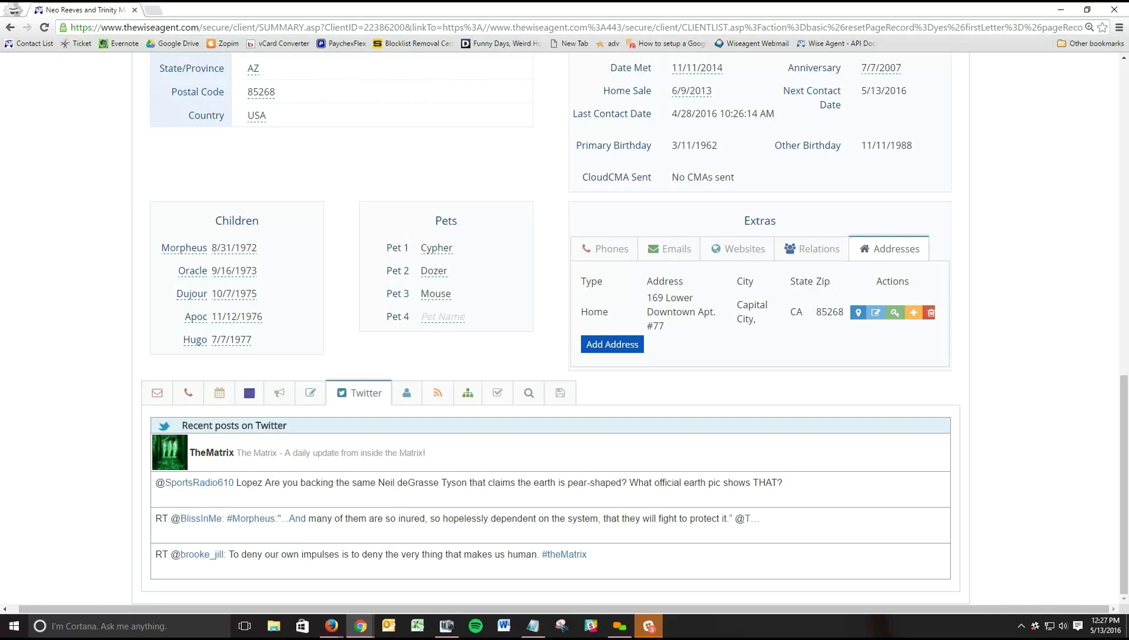
pyautogui.click(407, 396)
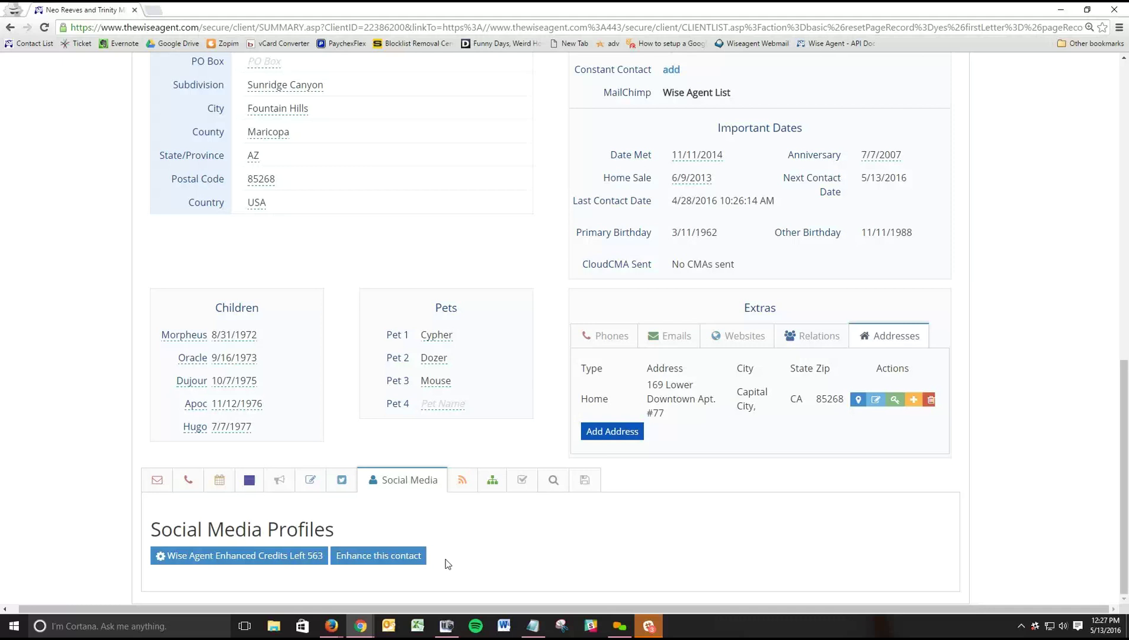
pyautogui.click(418, 542)
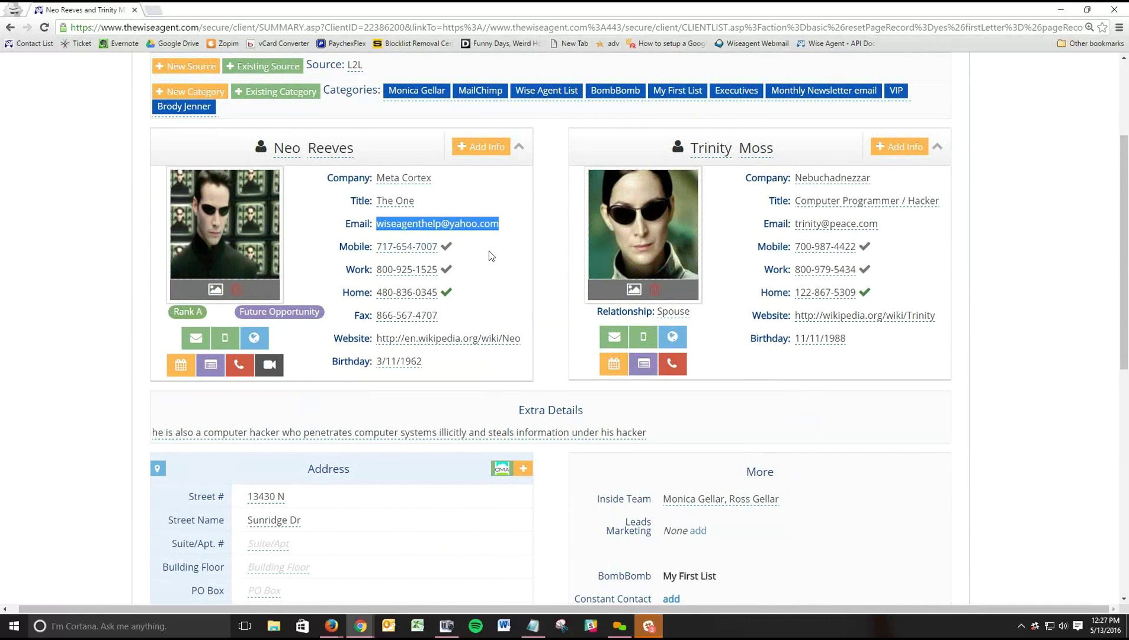
pyautogui.scroll(-5, 535, 381)
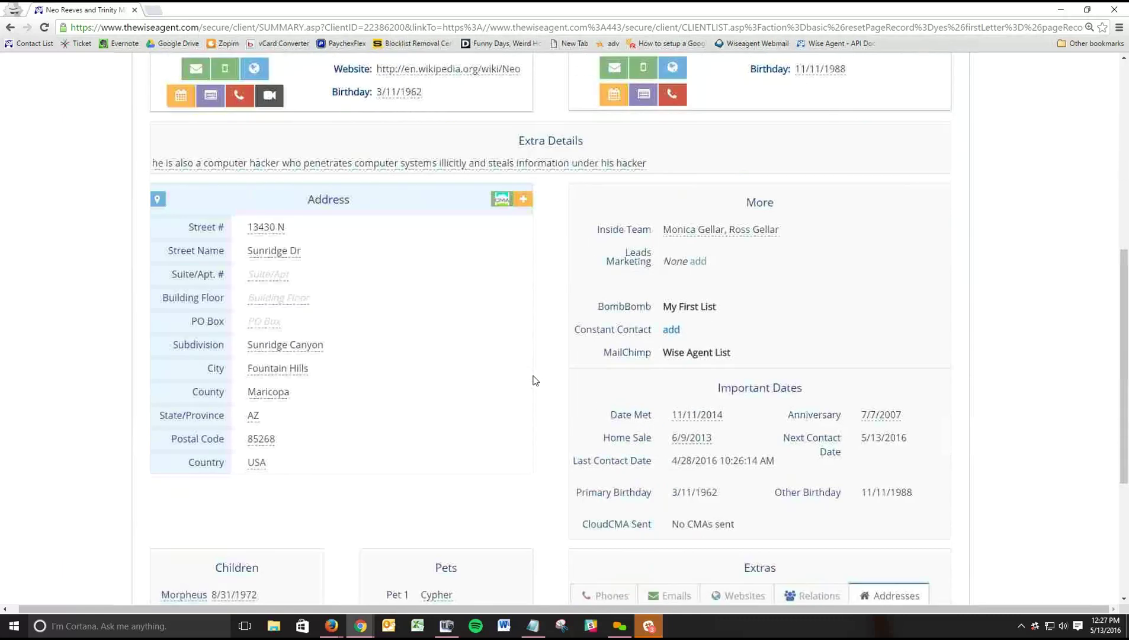
pyautogui.scroll(-5, 535, 381)
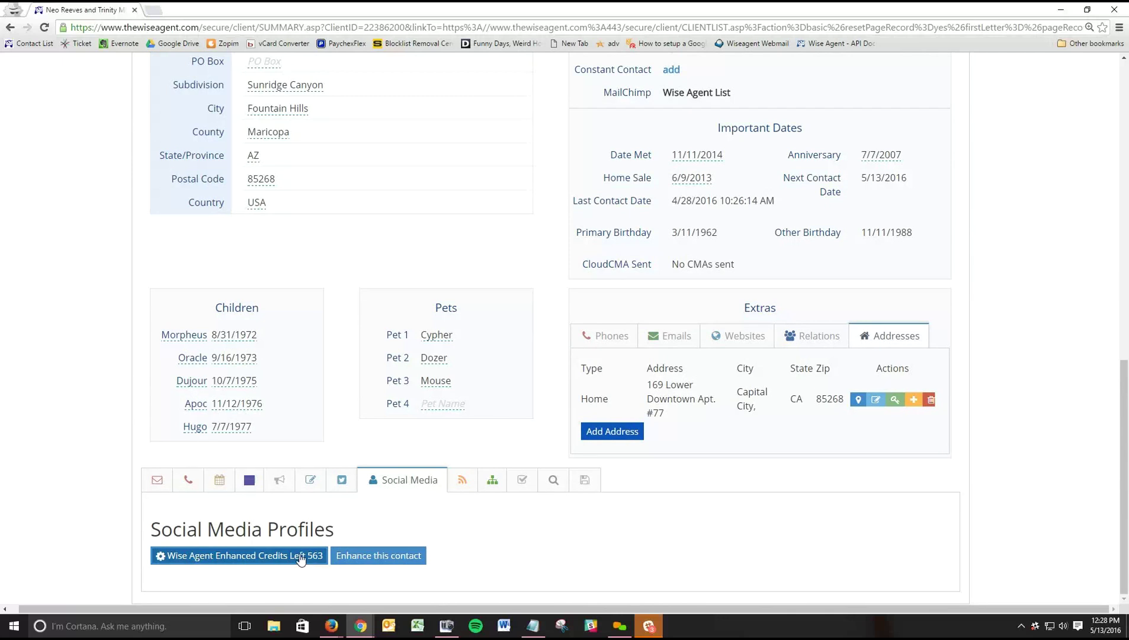
# - Review the purchase amounts offered for Wise Agent Enhanced credits, and close the Add Credits dialog without buying
pyautogui.click(301, 557)
pyautogui.click(650, 252)
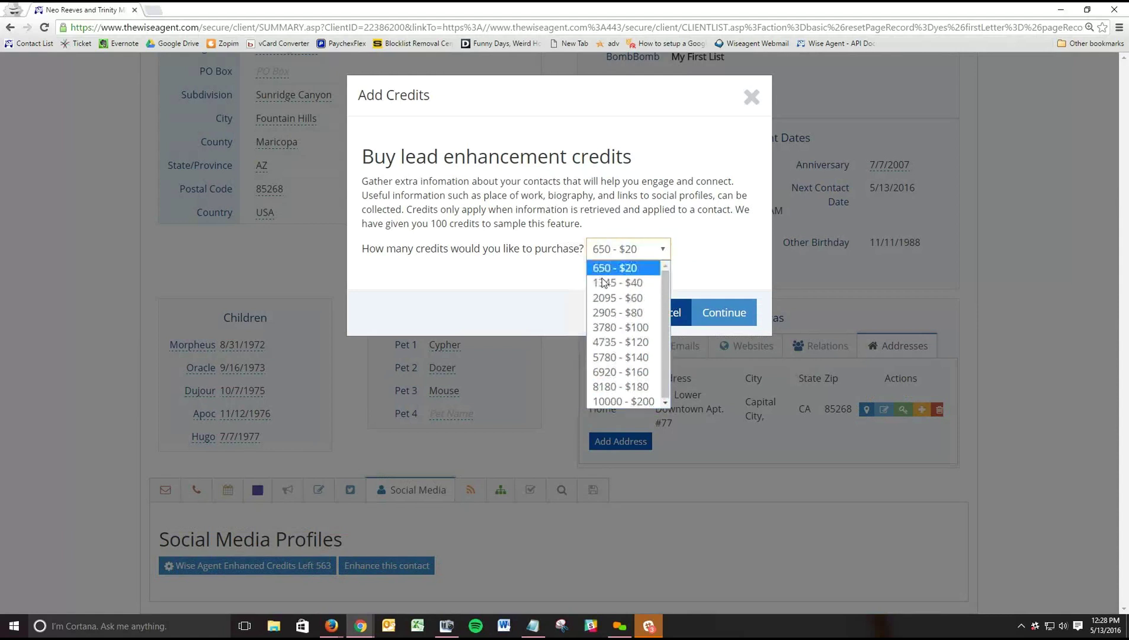
pyautogui.click(751, 96)
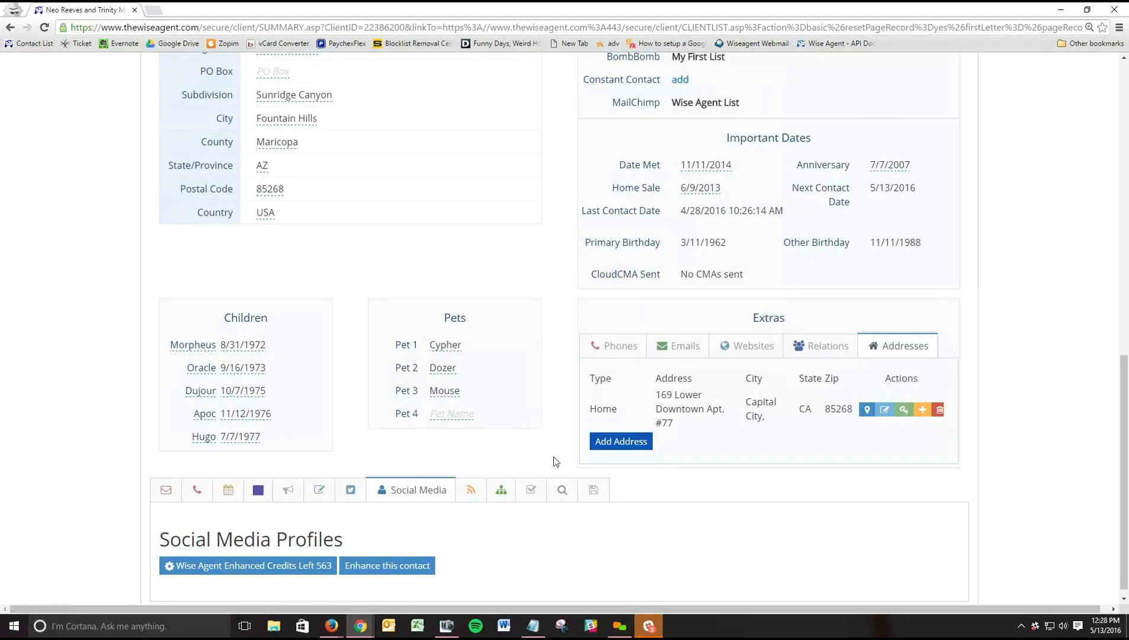
# - Open the Lead Management page for leads, and look over the lead rules and supported email lead sources
pyautogui.scroll(10, 555, 461)
pyautogui.scroll(3, 555, 461)
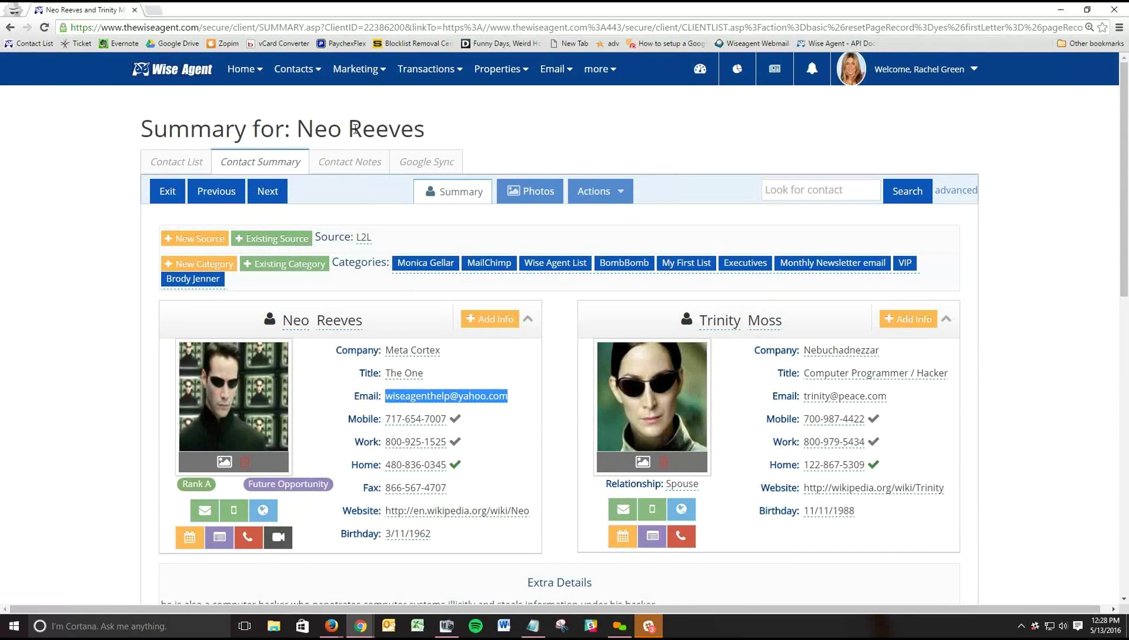
pyautogui.click(307, 72)
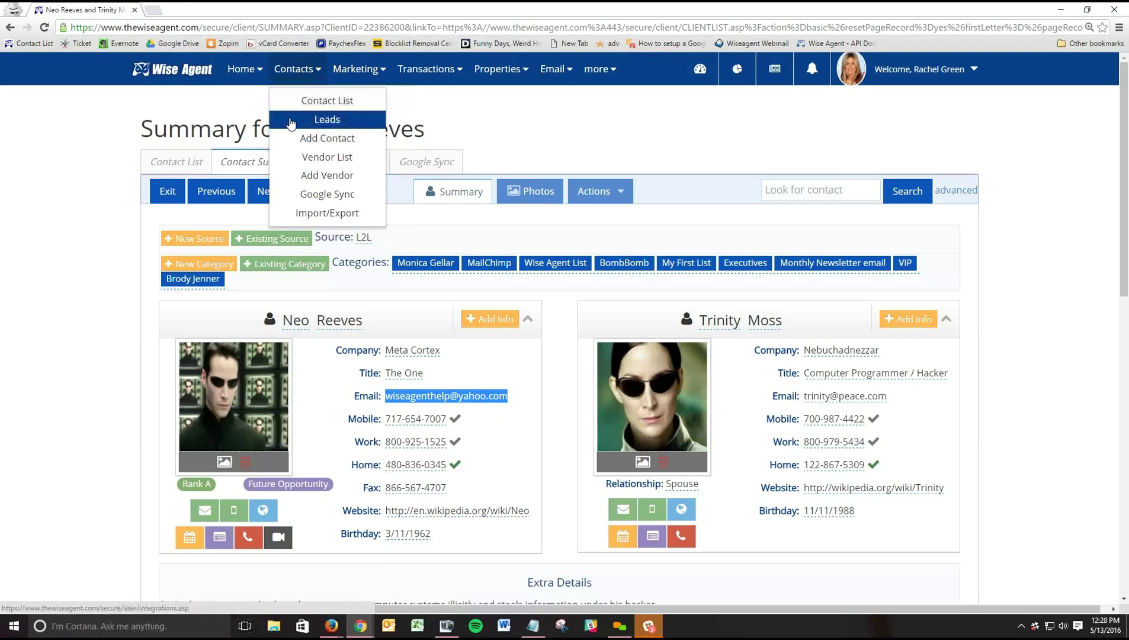
pyautogui.click(291, 120)
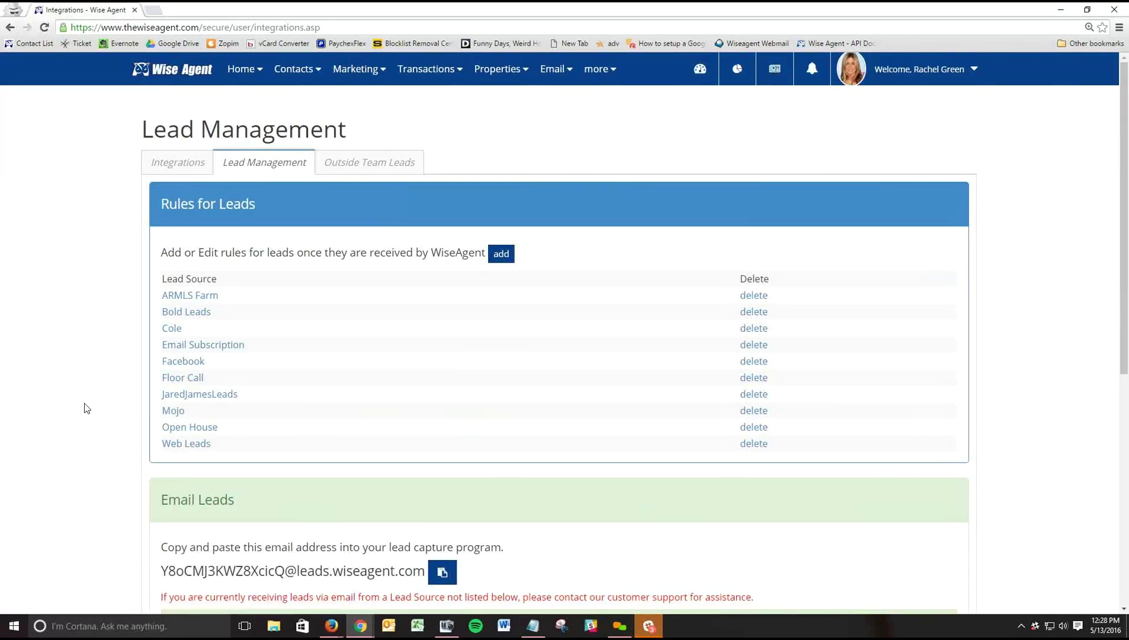
pyautogui.scroll(-2, 90, 415)
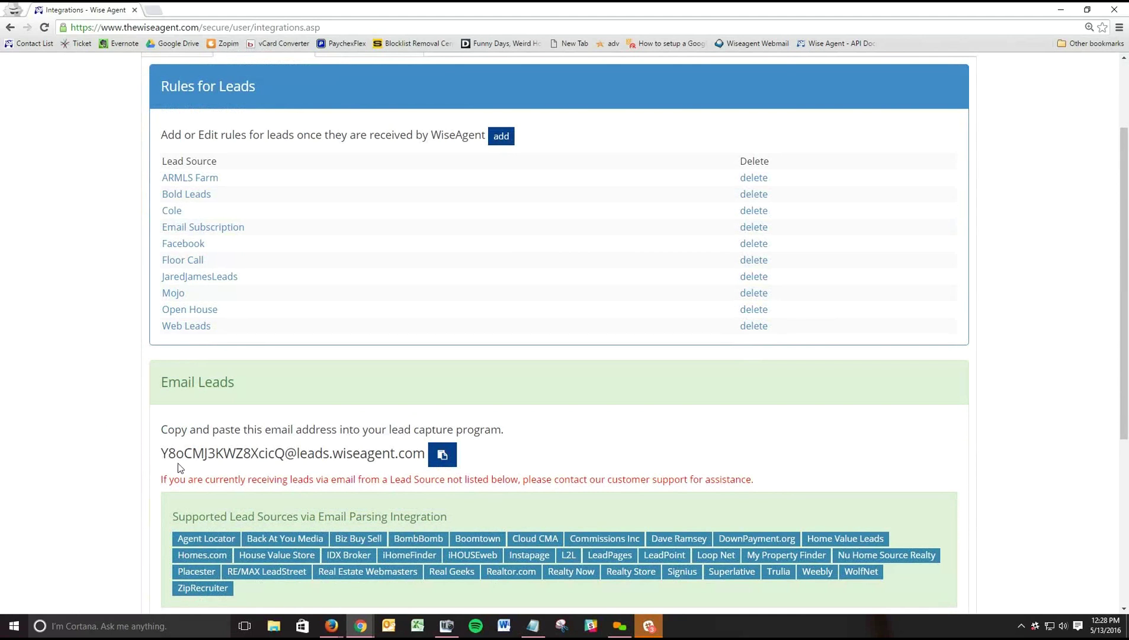
pyautogui.scroll(-1, 180, 468)
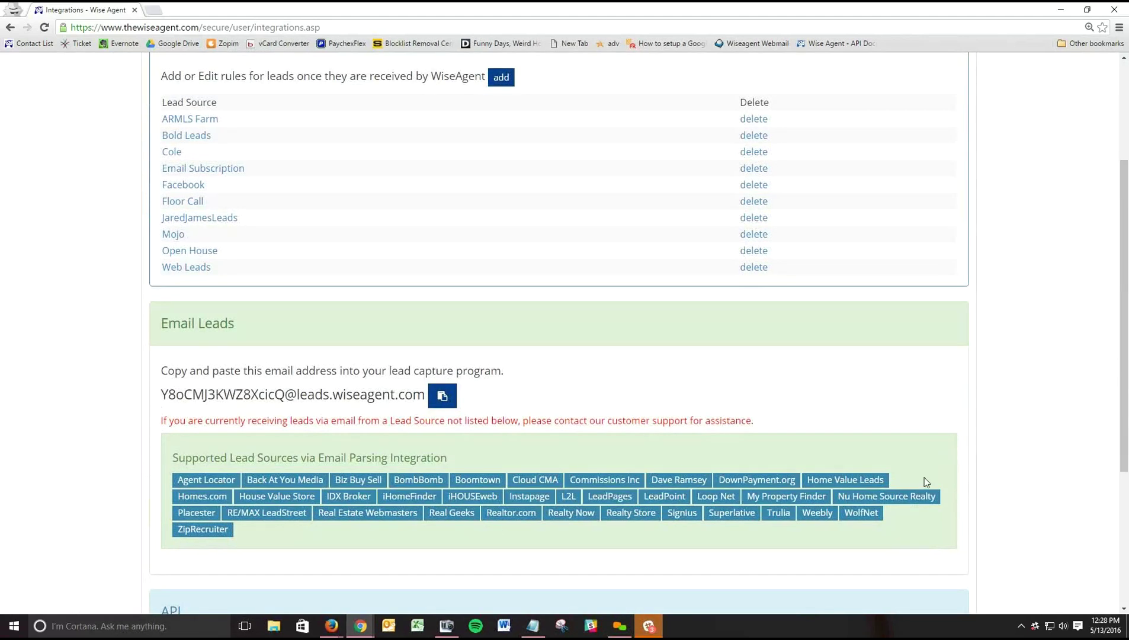
# - Bring the Gmail window with the draft message onto this screen, maximize it, and minimize it to return to Lead Management
pyautogui.tripleClick(148, 322)
pyautogui.click(69, 405)
pyautogui.moveTo(1128, 83); pyautogui.dragTo(442, 72)
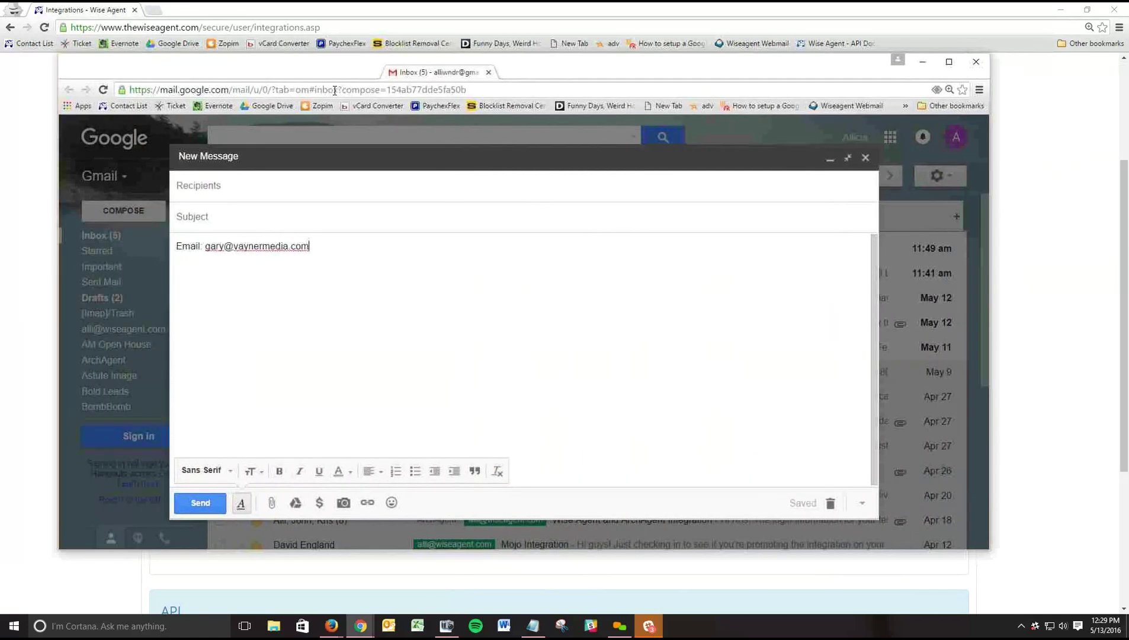
pyautogui.doubleClick(536, 58)
pyautogui.click(1064, 10)
# - Copy the full lead capture email address from the Email Leads section
pyautogui.doubleClick(404, 394)
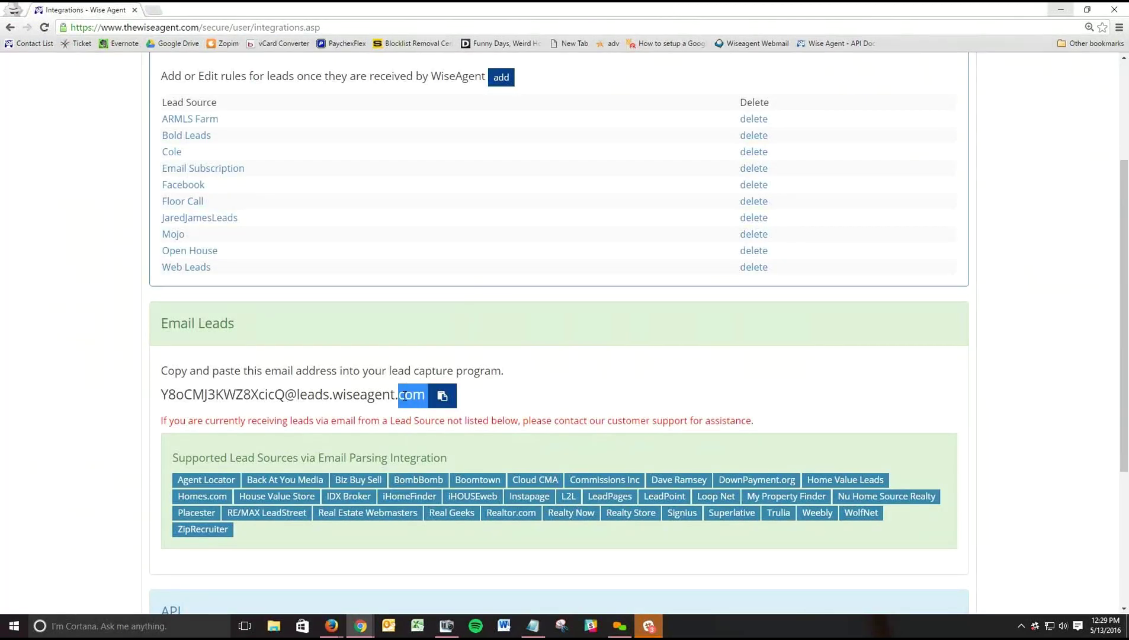
pyautogui.tripleClick(404, 396)
pyautogui.hotkey('ctrl', 'c')
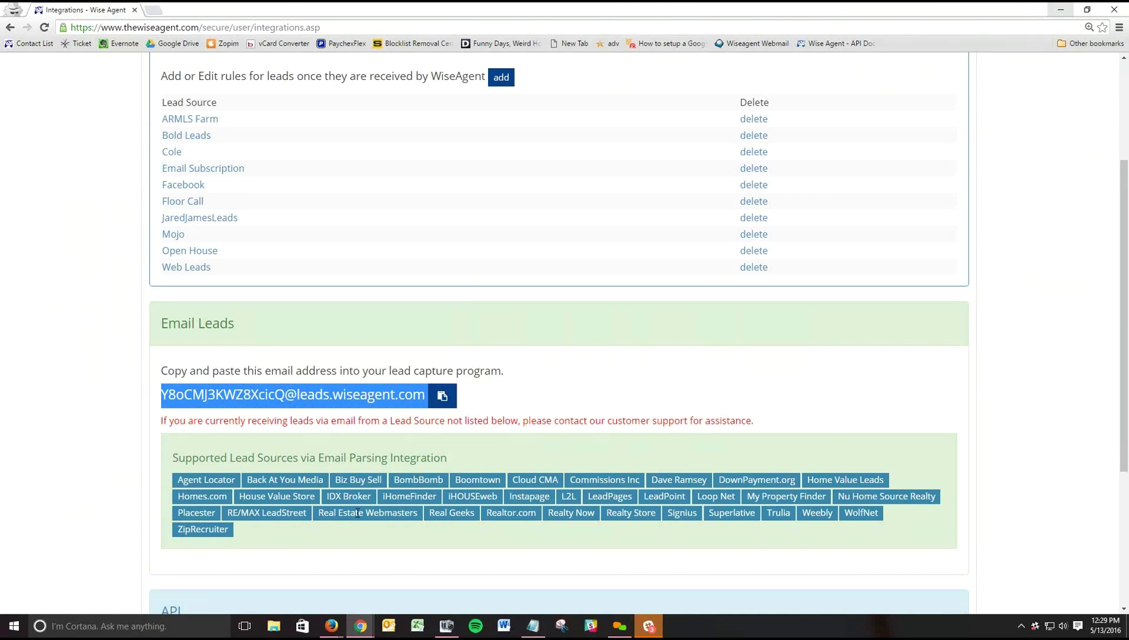
# - Switch to the Gmail draft, paste the lead capture address as its recipient, send the message, and minimize the window
pyautogui.moveTo(358, 626)
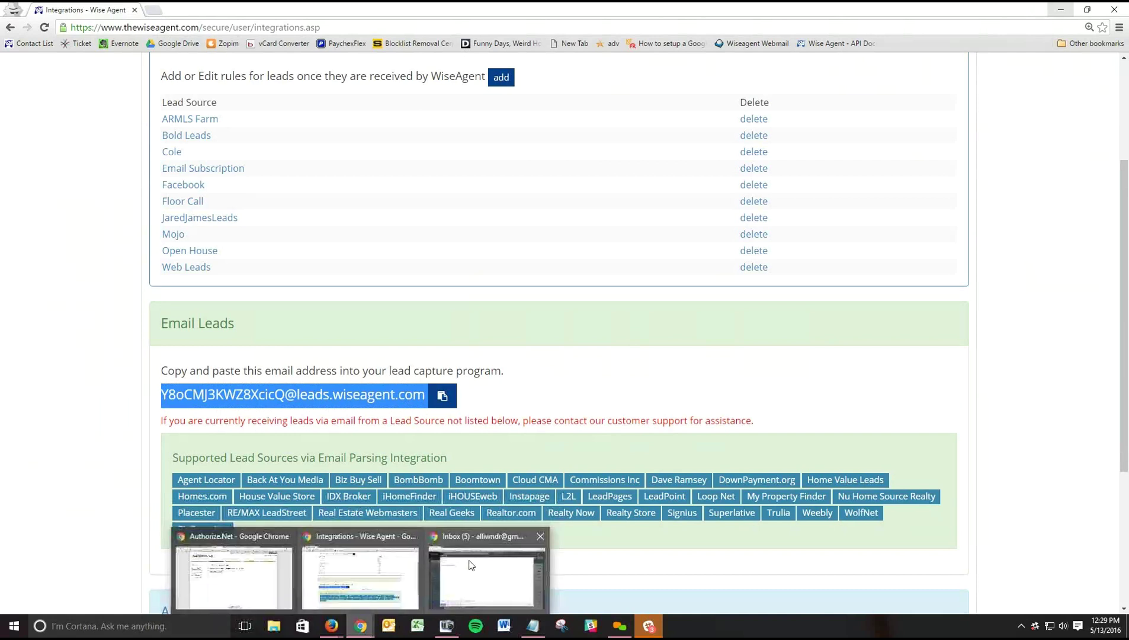
pyautogui.click(460, 590)
pyautogui.click(190, 123)
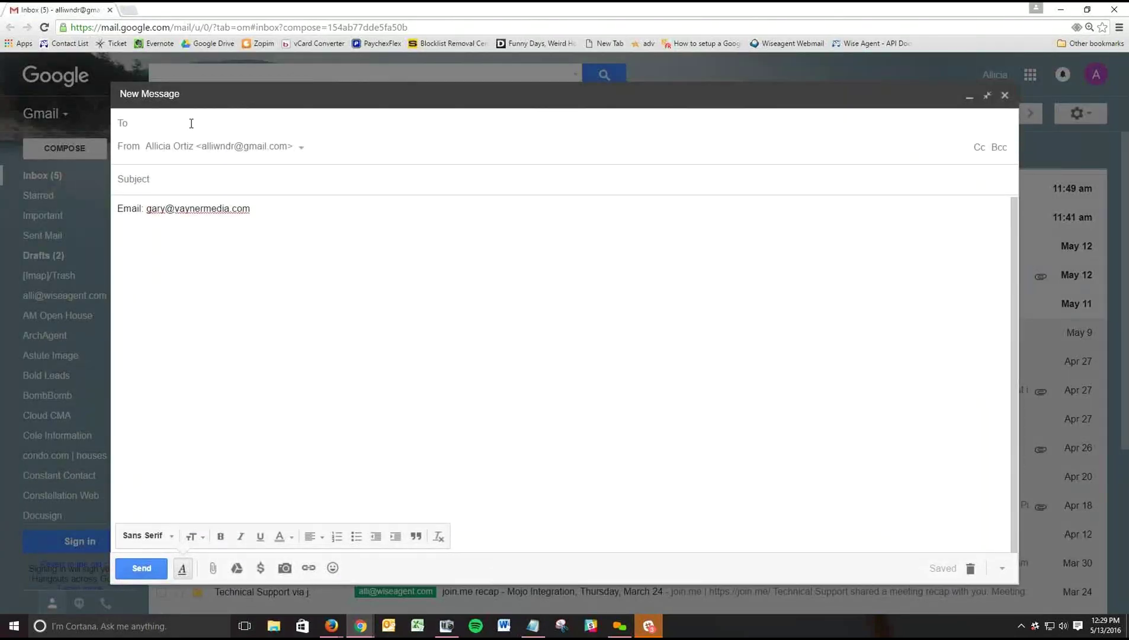
pyautogui.hotkey('ctrl', 'v')
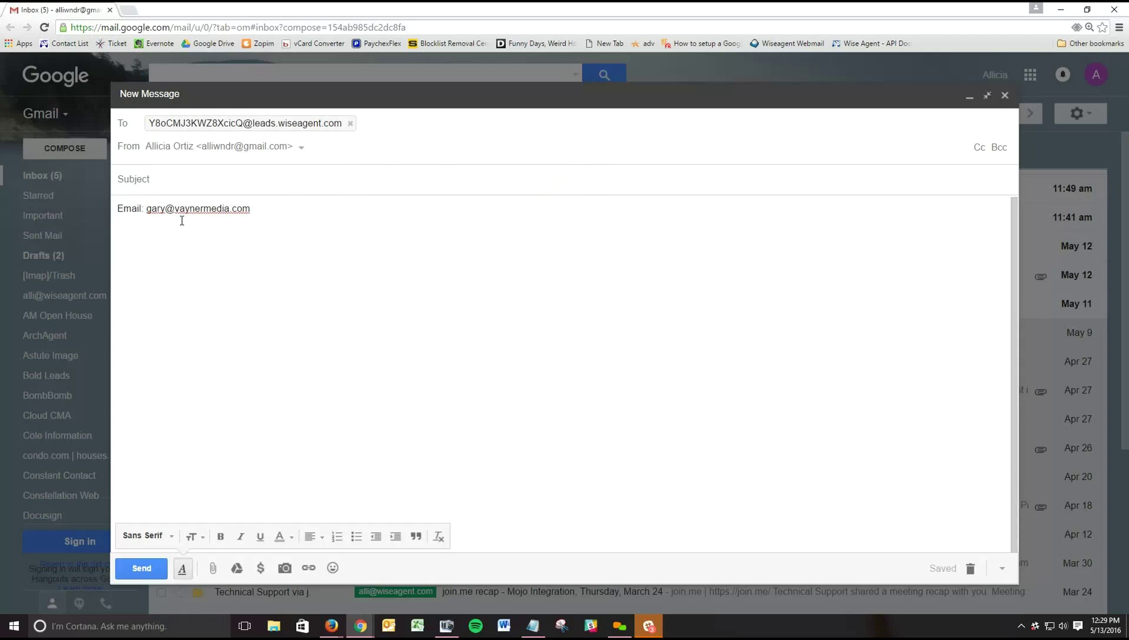
pyautogui.click(141, 568)
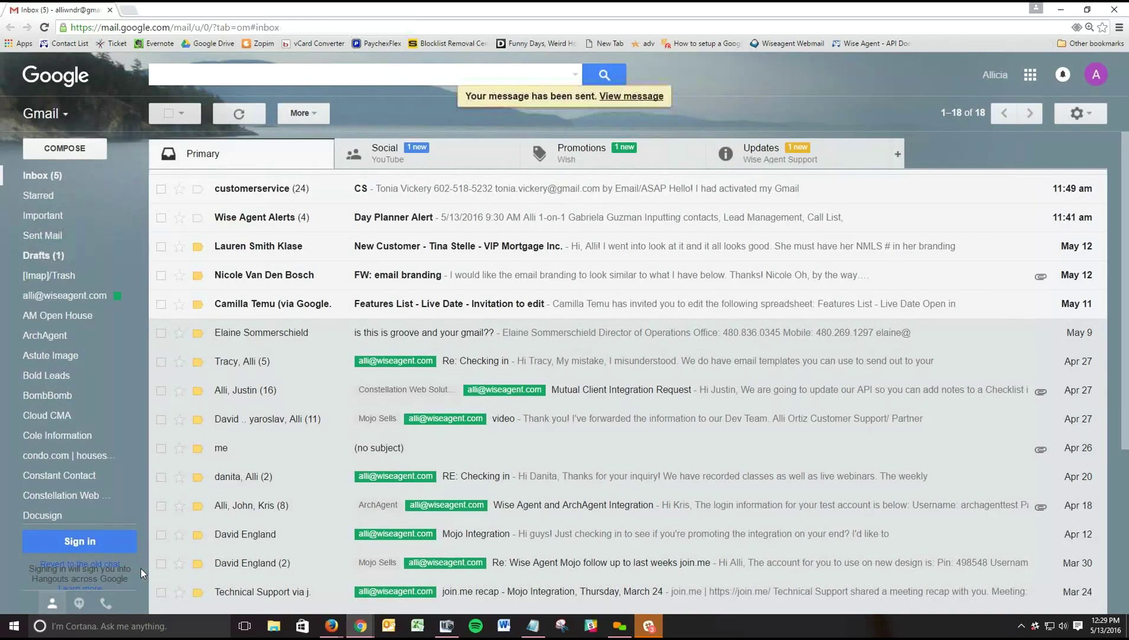
pyautogui.click(1060, 10)
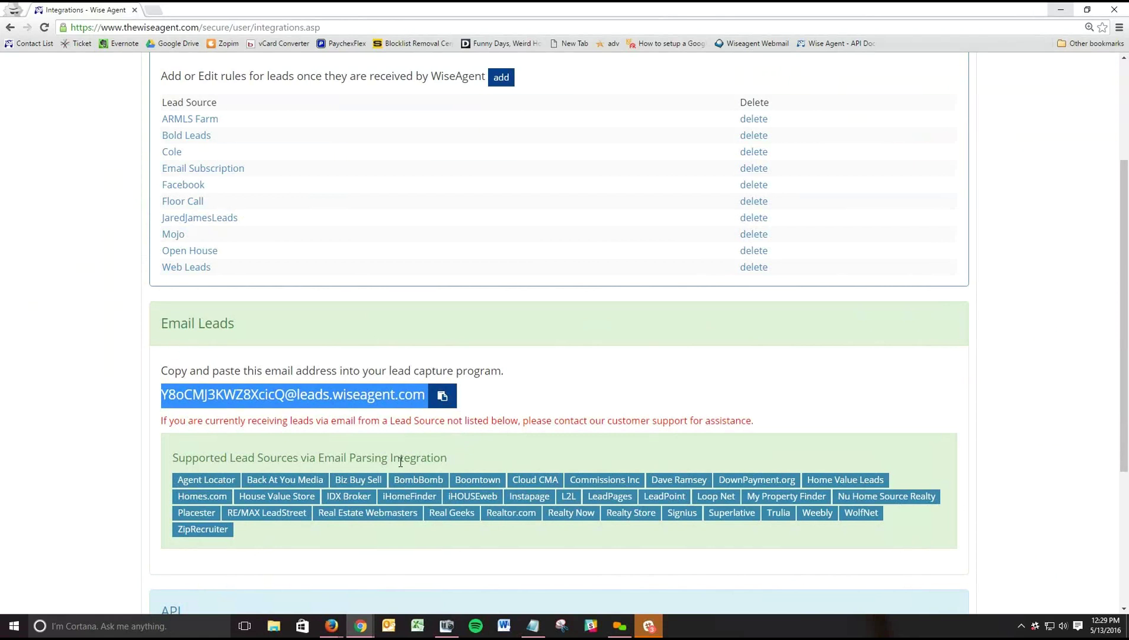
# - Open the contact list, check the newest contact's name and email, and open that contact's summary
pyautogui.scroll(1, 393, 465)
pyautogui.scroll(3, 393, 465)
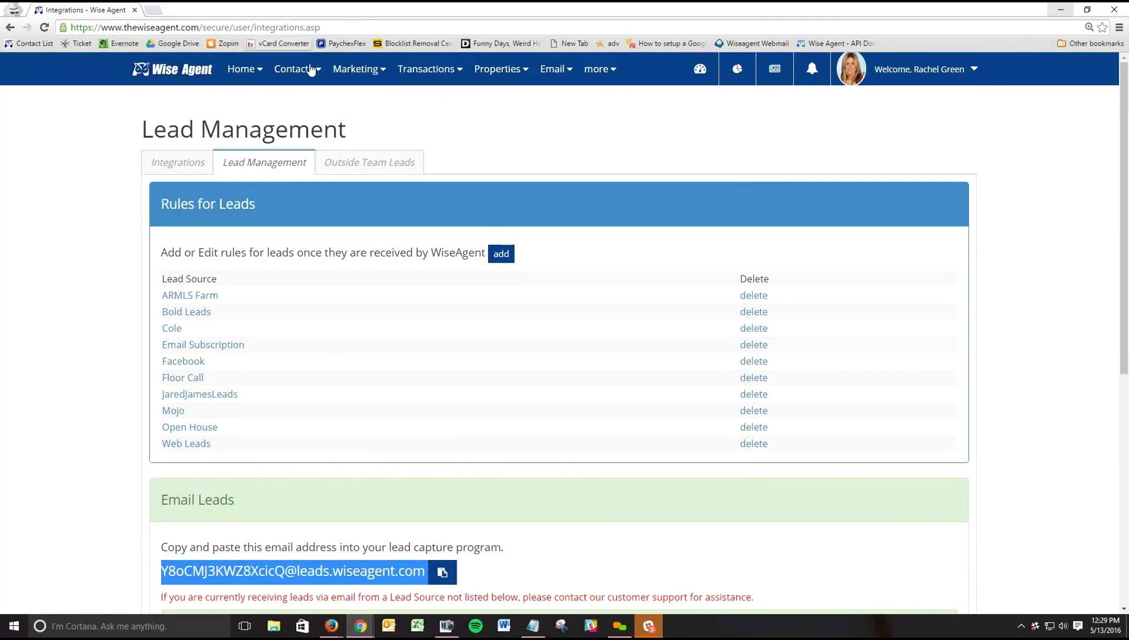
pyautogui.moveTo(297, 71)
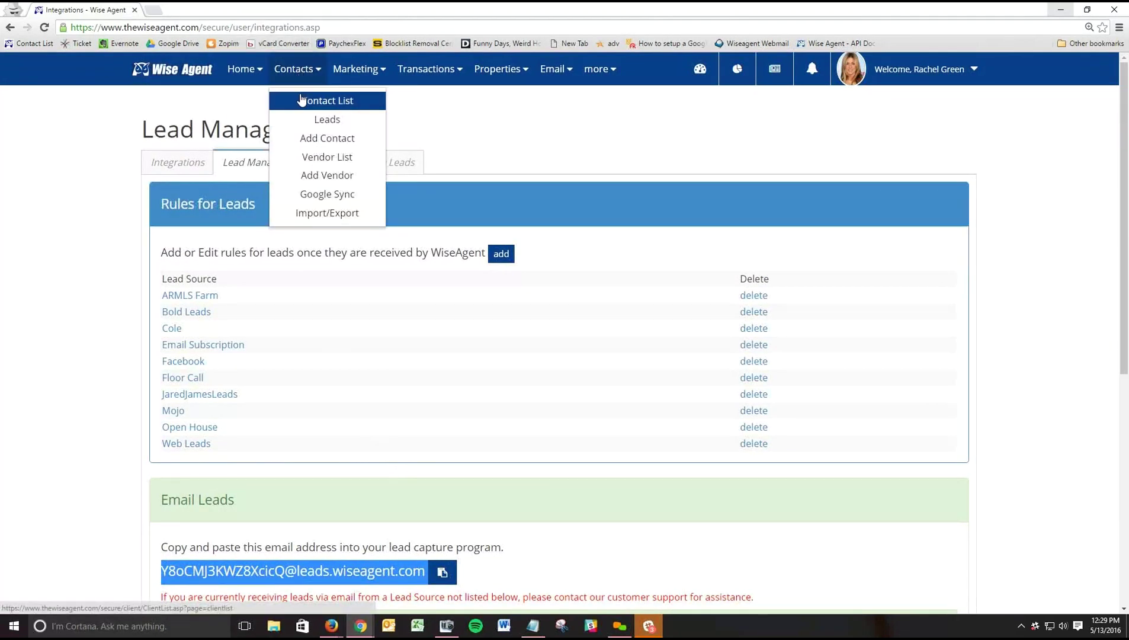
pyautogui.click(302, 100)
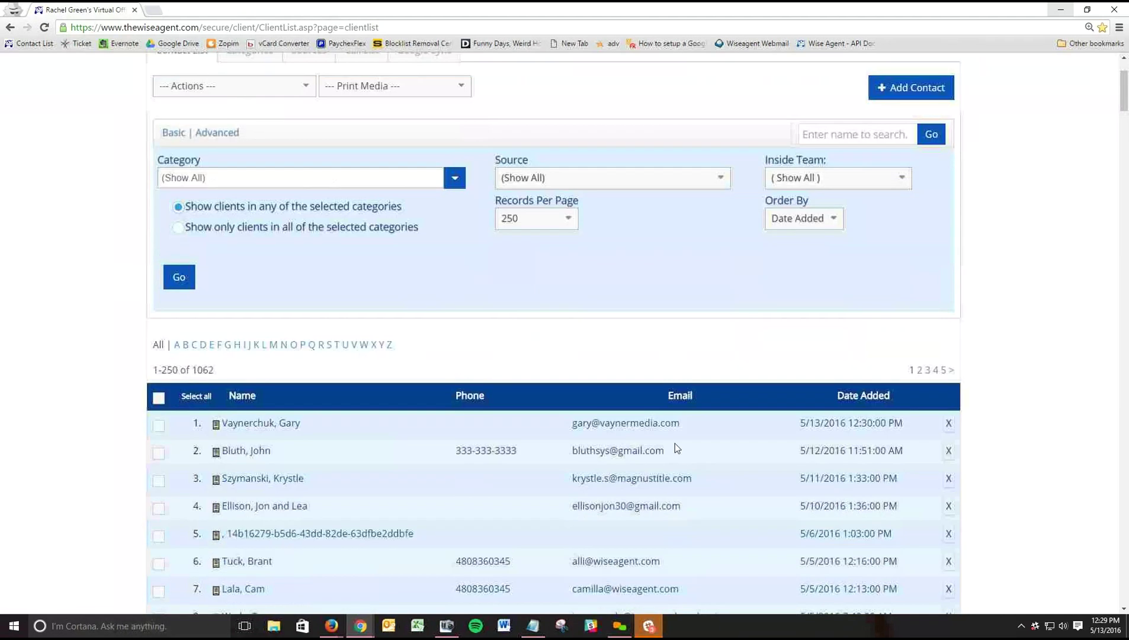
pyautogui.scroll(-2, 675, 443)
pyautogui.moveTo(683, 422); pyautogui.dragTo(571, 423)
pyautogui.moveTo(301, 424); pyautogui.dragTo(232, 432)
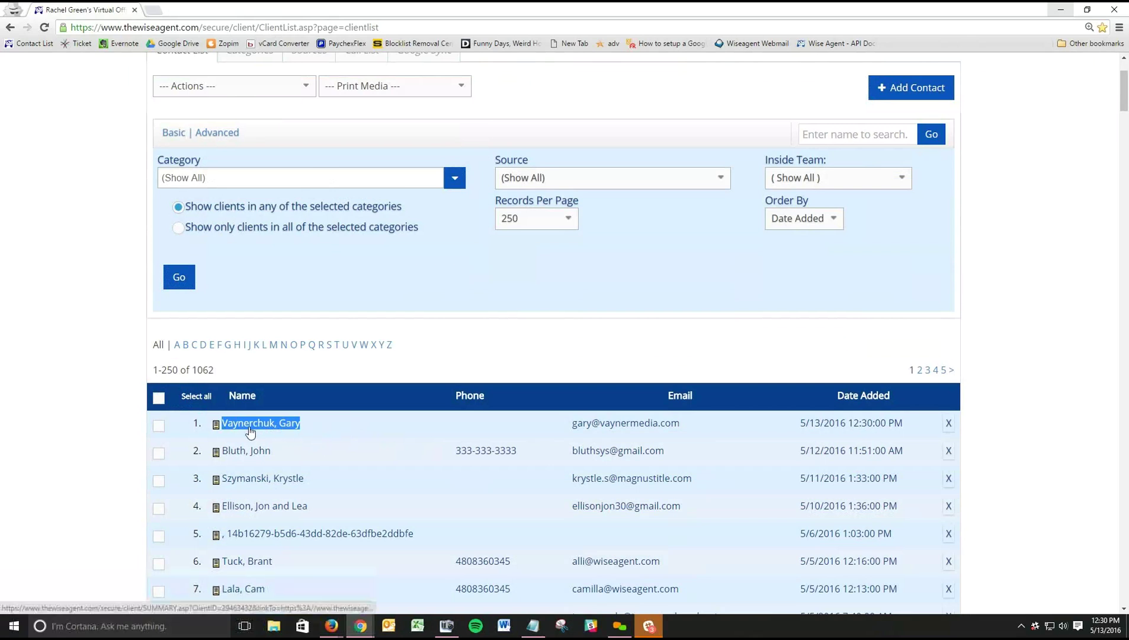
pyautogui.click(272, 424)
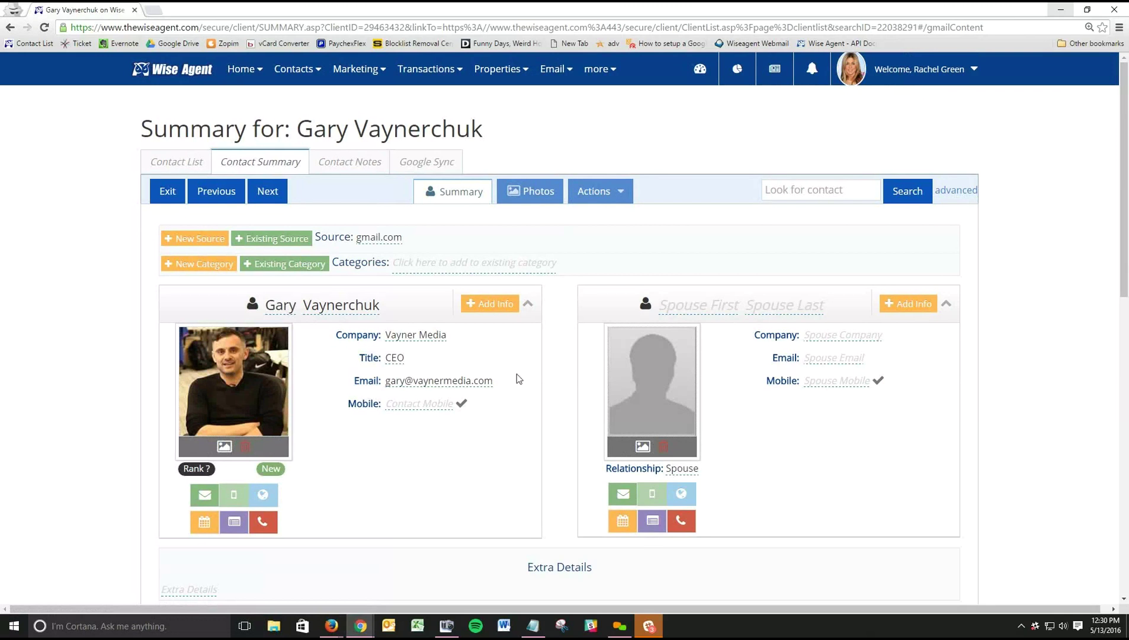
# - Look over the new contact's summary, including the company, title, photo, address, important dates and extras
pyautogui.scroll(-2, 126, 368)
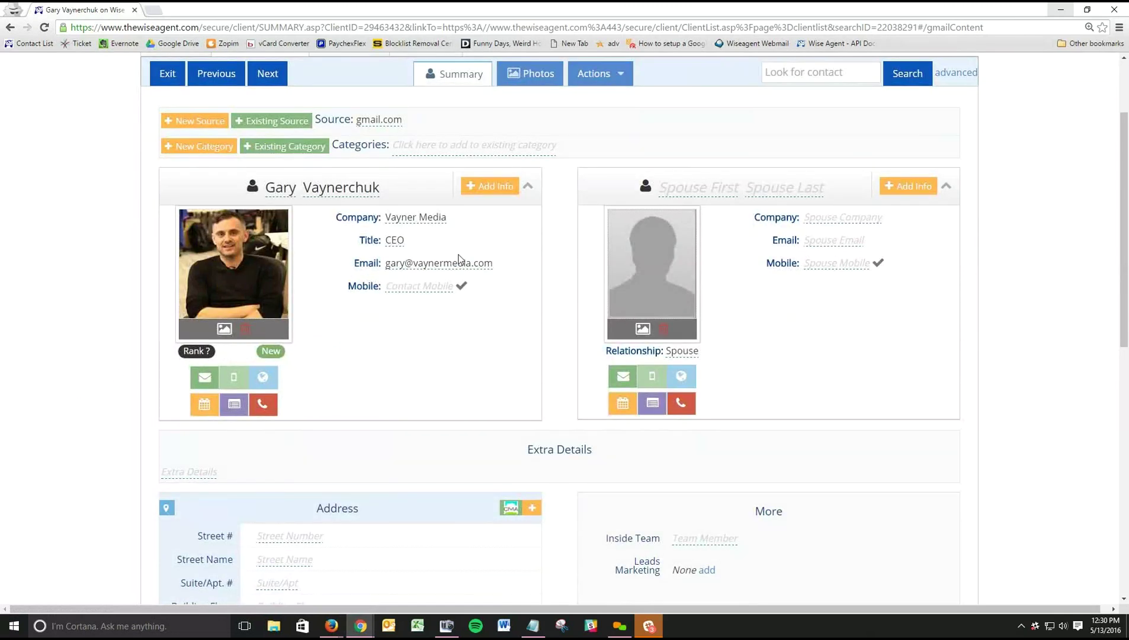
pyautogui.scroll(-4, 498, 311)
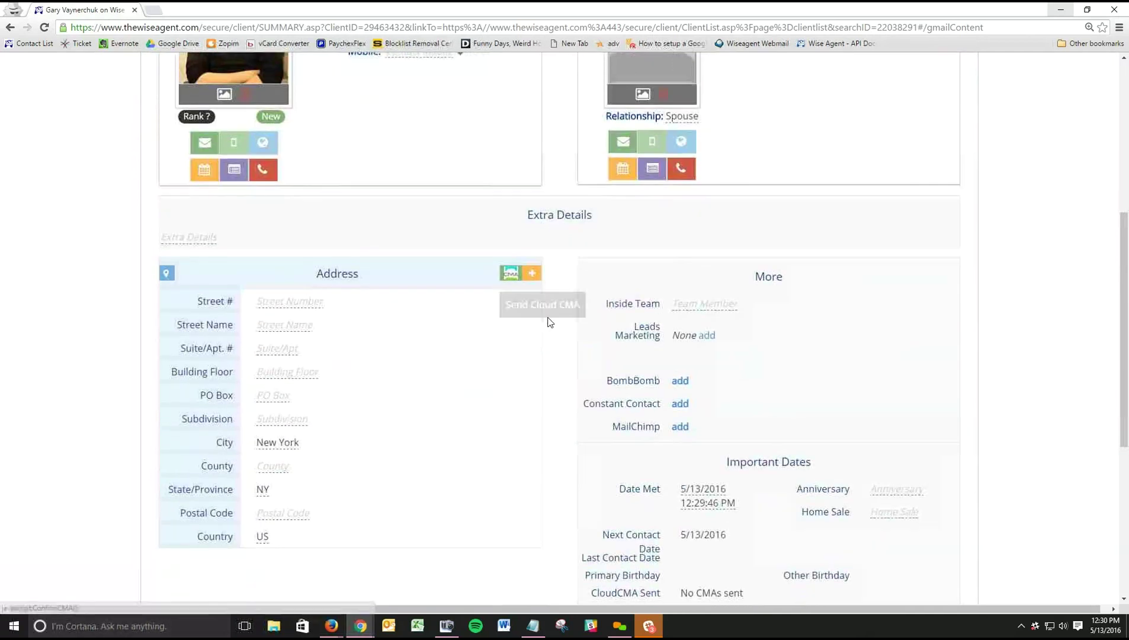
pyautogui.scroll(-5, 554, 324)
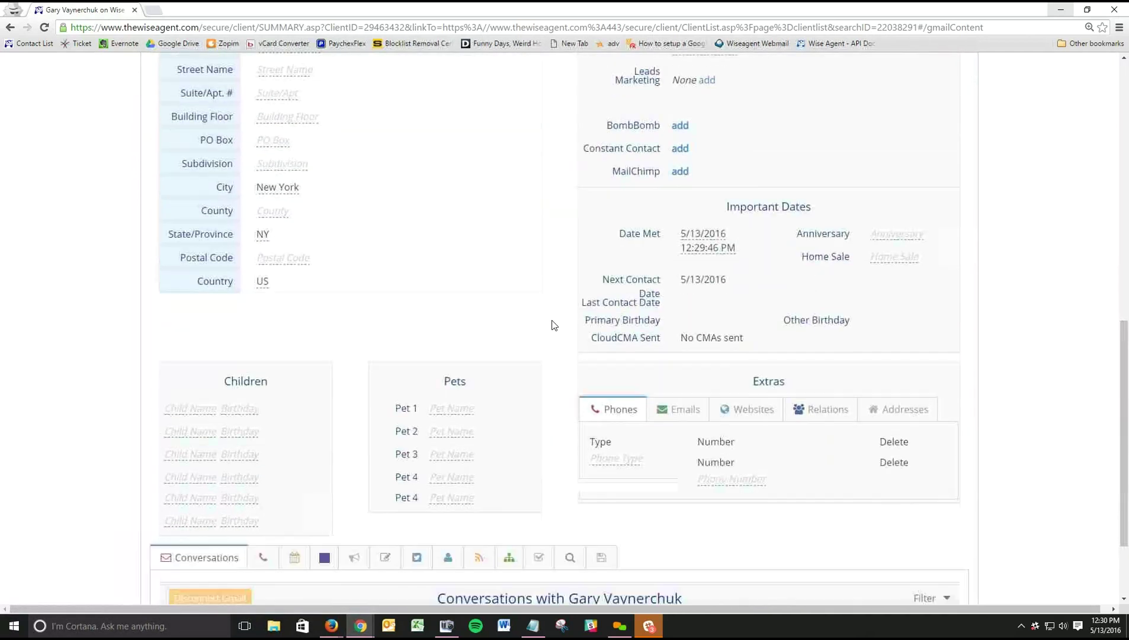
pyautogui.scroll(10, 554, 324)
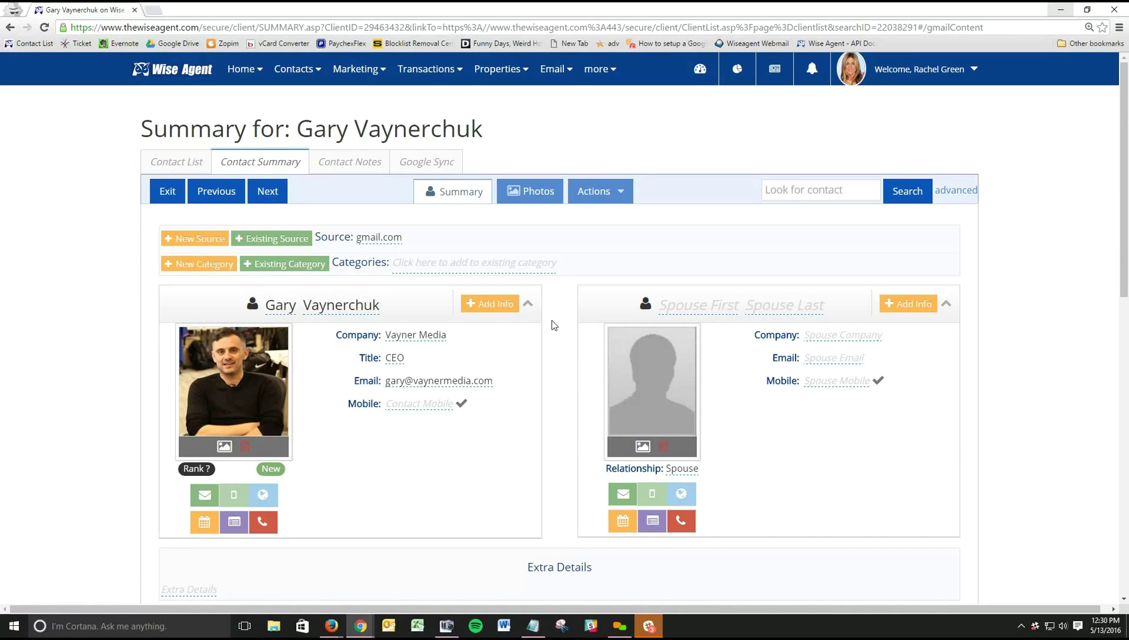
pyautogui.scroll(-10, 551, 325)
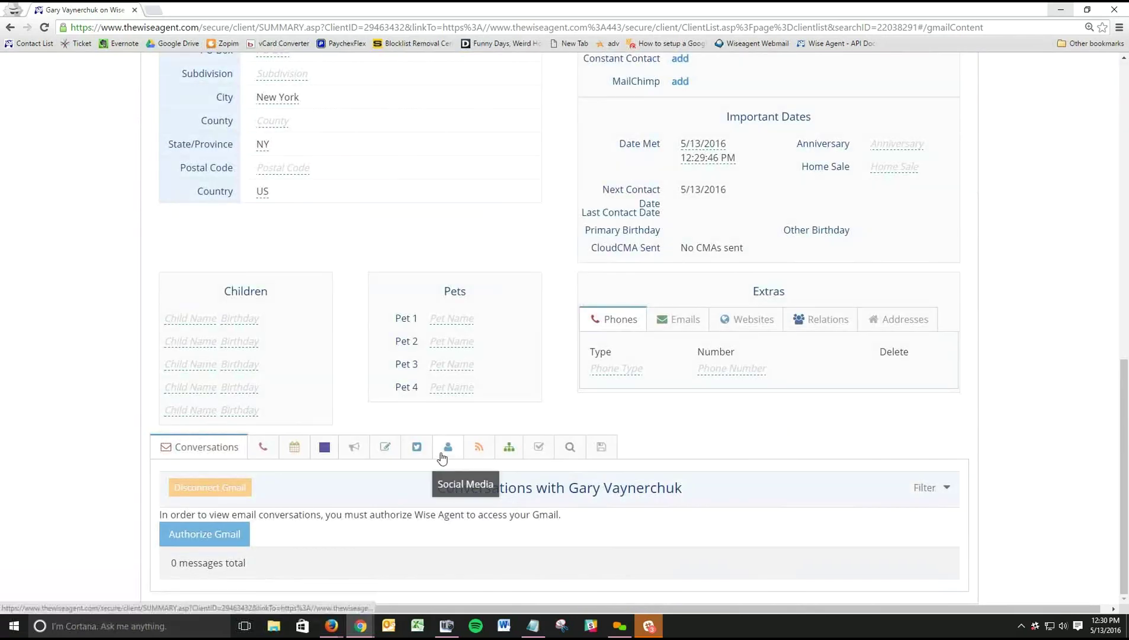
# - Show the contact's social media profiles and examine the list from AngelList to YouTube and the enhancement credits
pyautogui.click(441, 456)
pyautogui.scroll(-2, 500, 480)
pyautogui.scroll(-2, 500, 480)
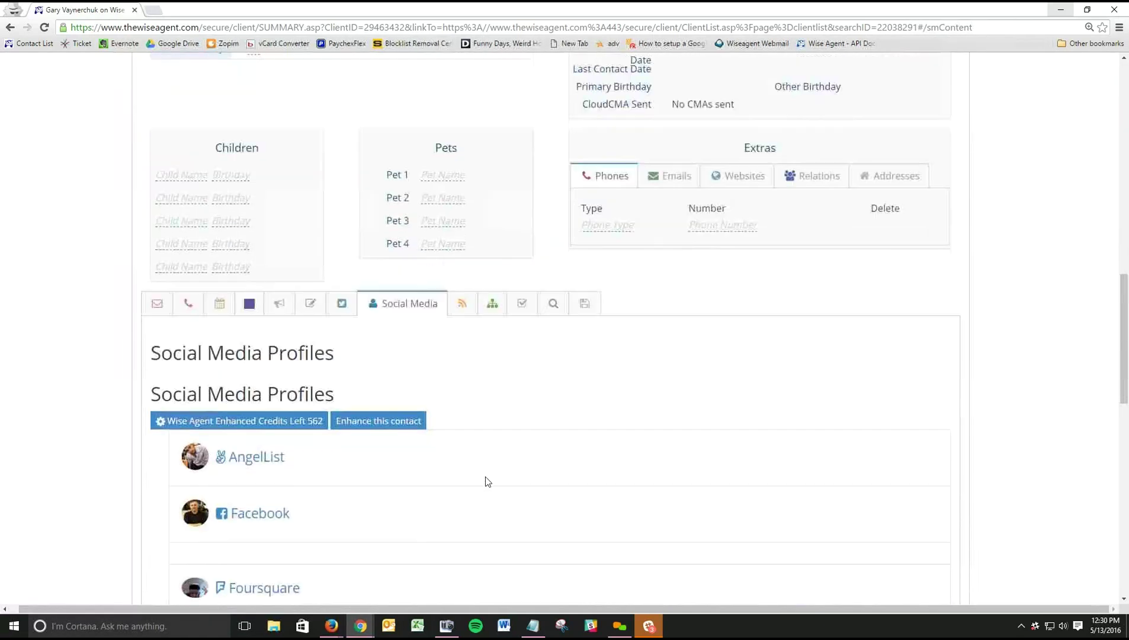
pyautogui.scroll(-5, 259, 365)
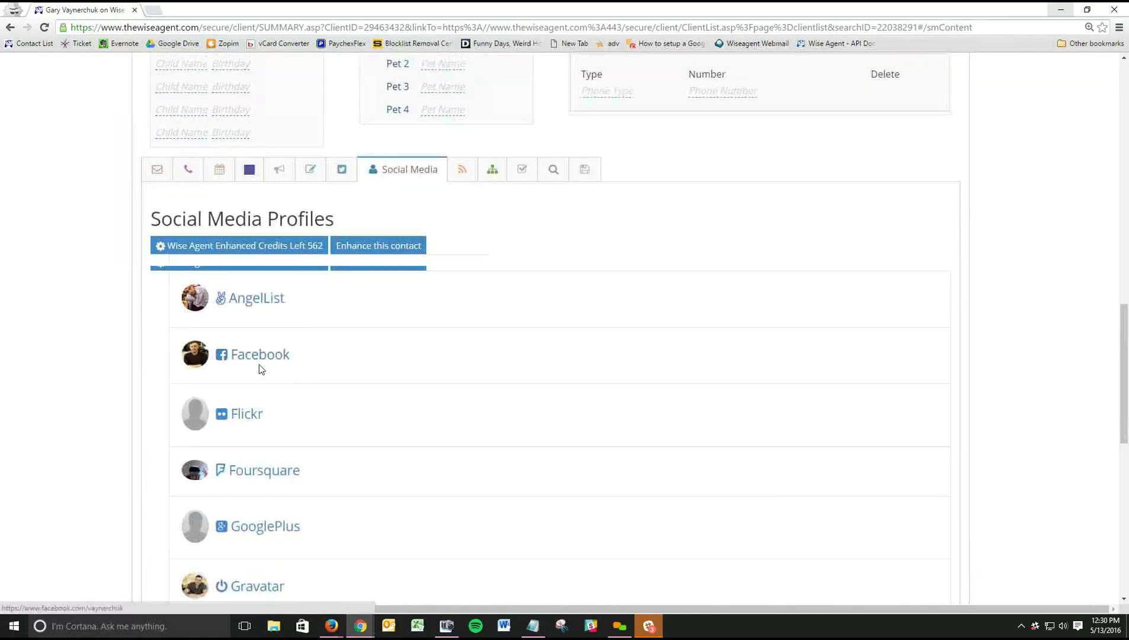
pyautogui.scroll(-5, 257, 365)
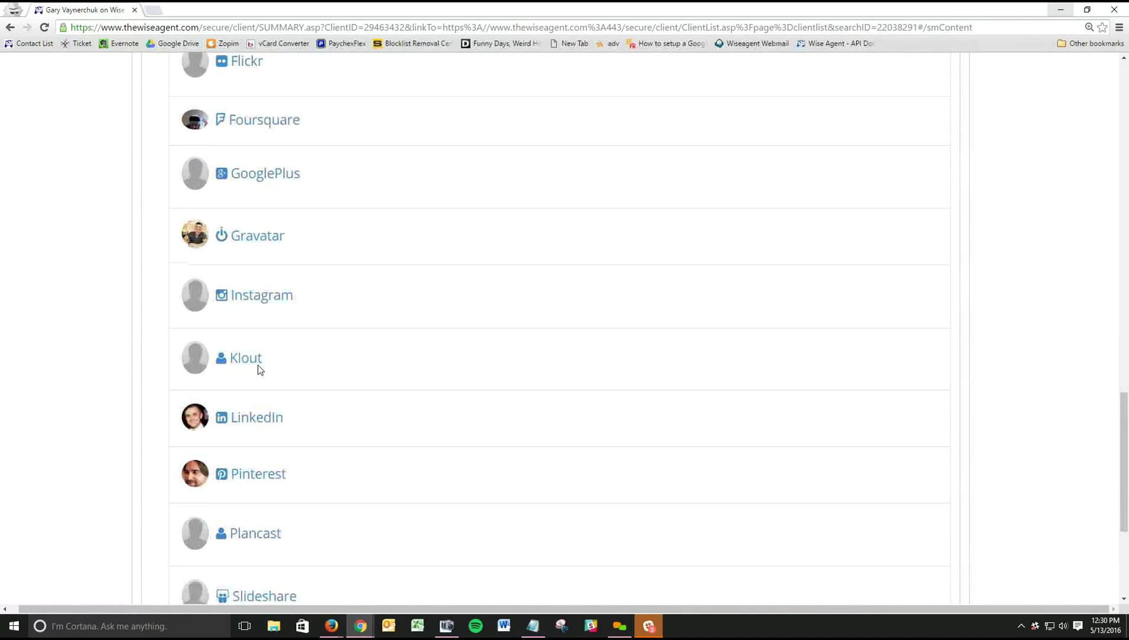
pyautogui.scroll(-1, 258, 365)
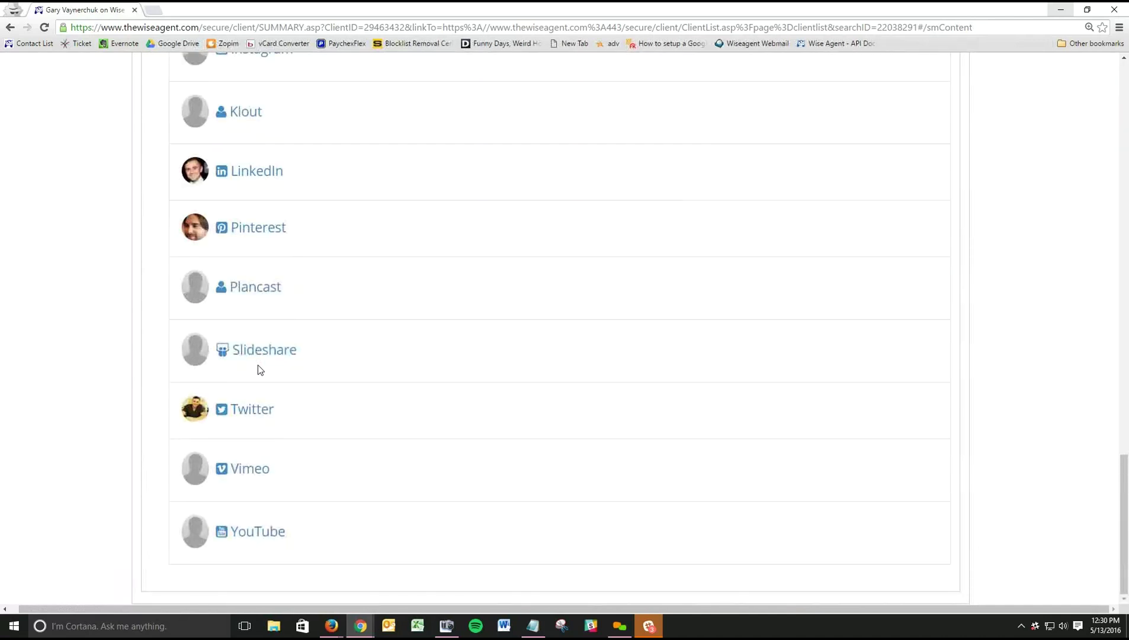
pyautogui.scroll(4, 254, 454)
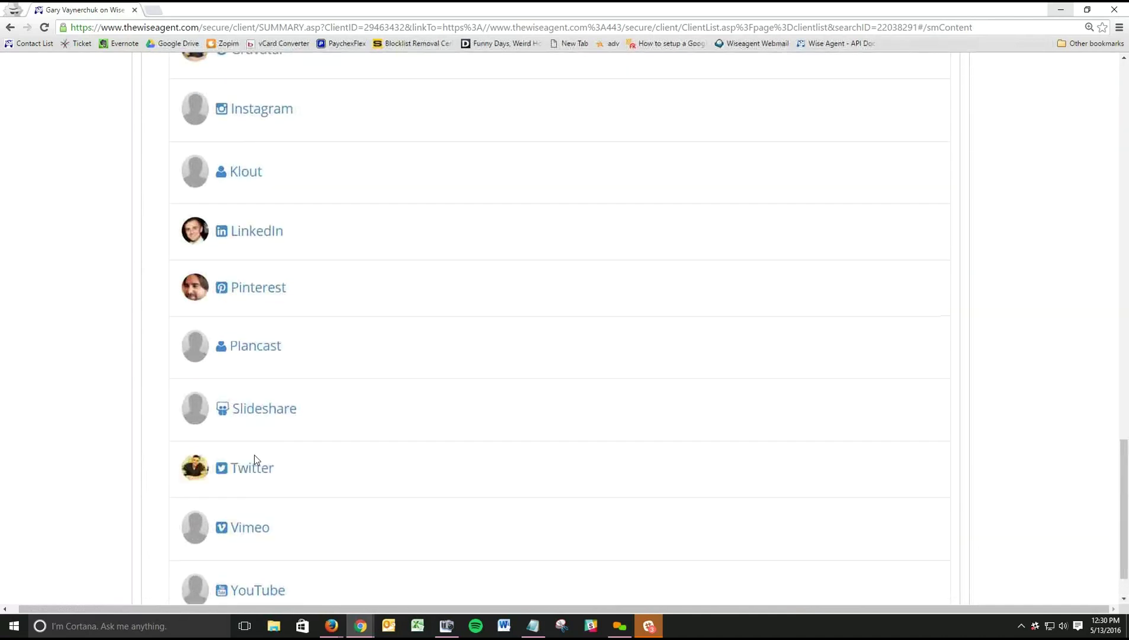
pyautogui.scroll(6, 255, 459)
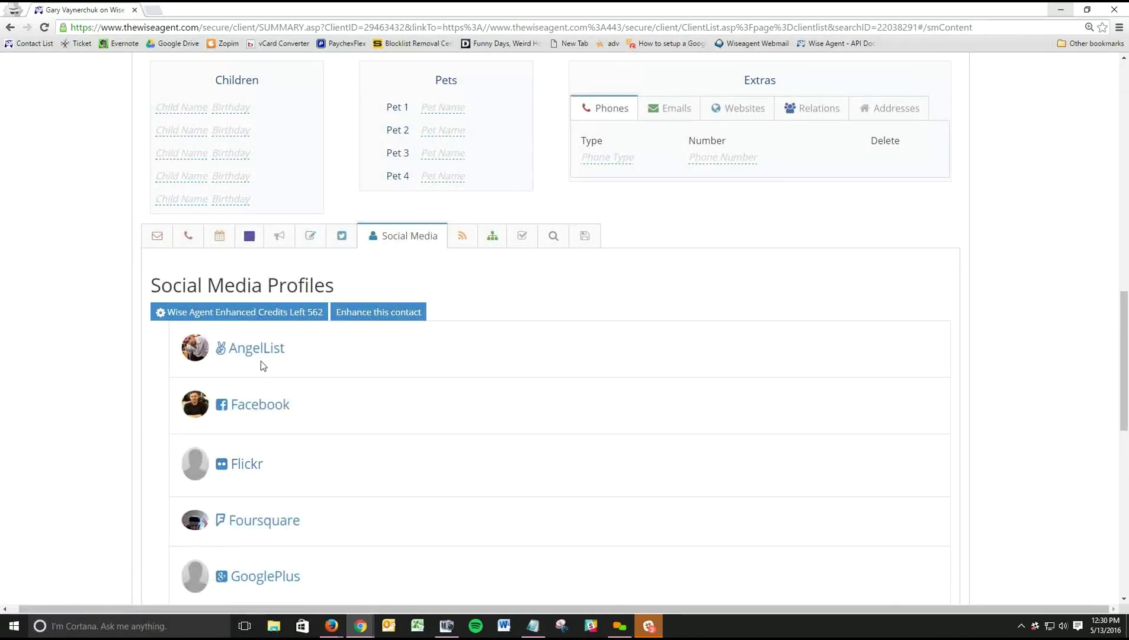
pyautogui.scroll(1, 255, 381)
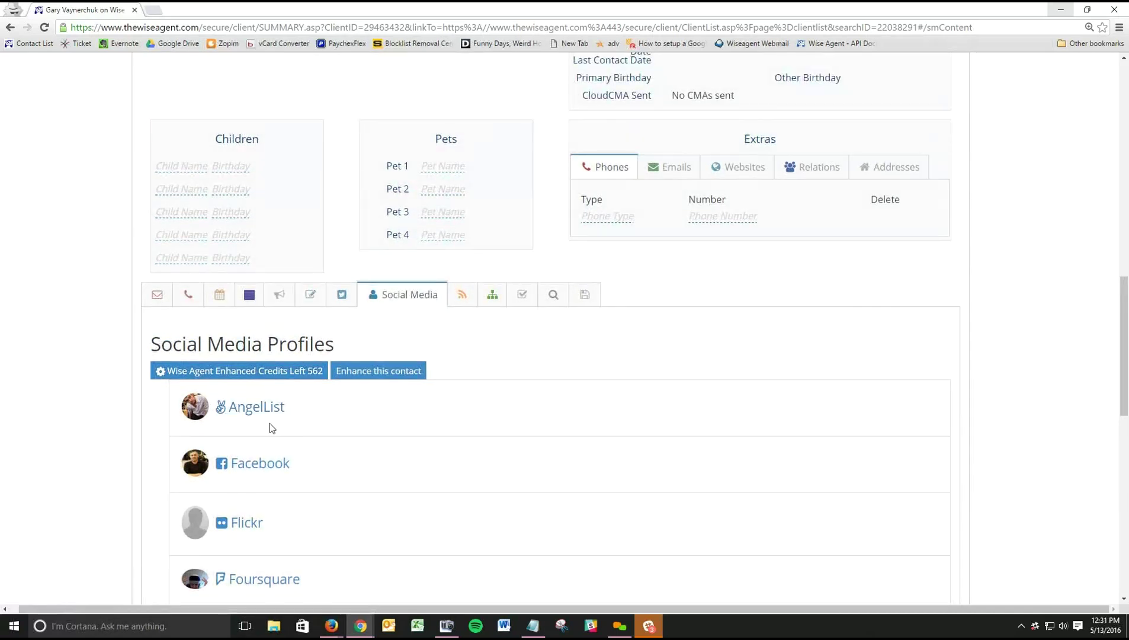
pyautogui.scroll(1, 386, 413)
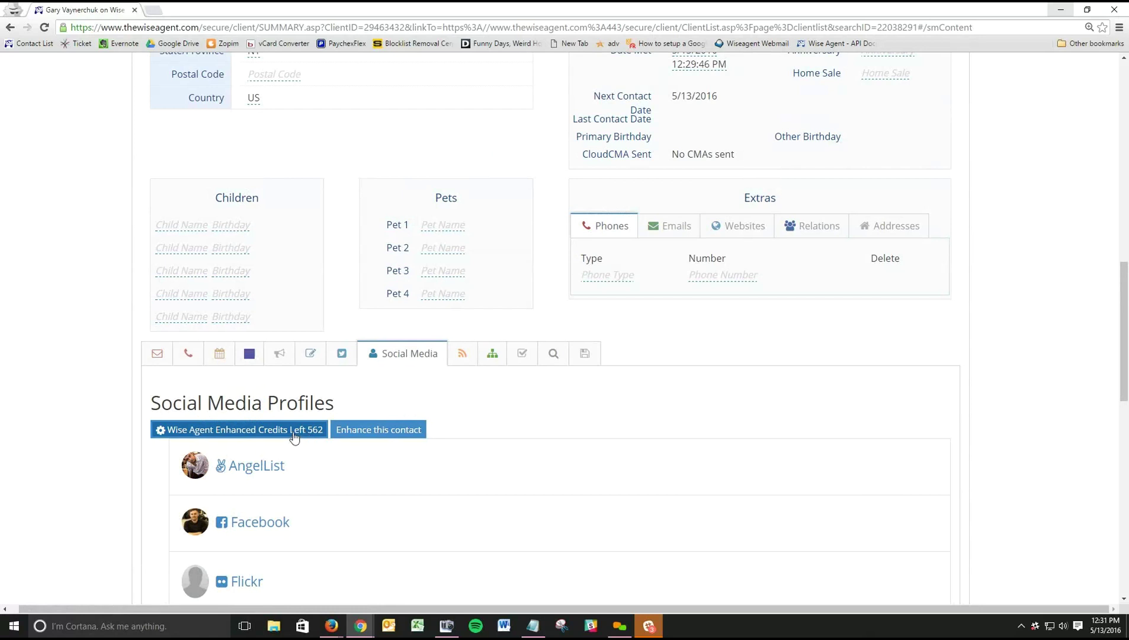
# - Review the contact's RSS, Referrals, Checklists, Search Criteria and Attach Files sections, and return to the home dashboard
pyautogui.click(460, 360)
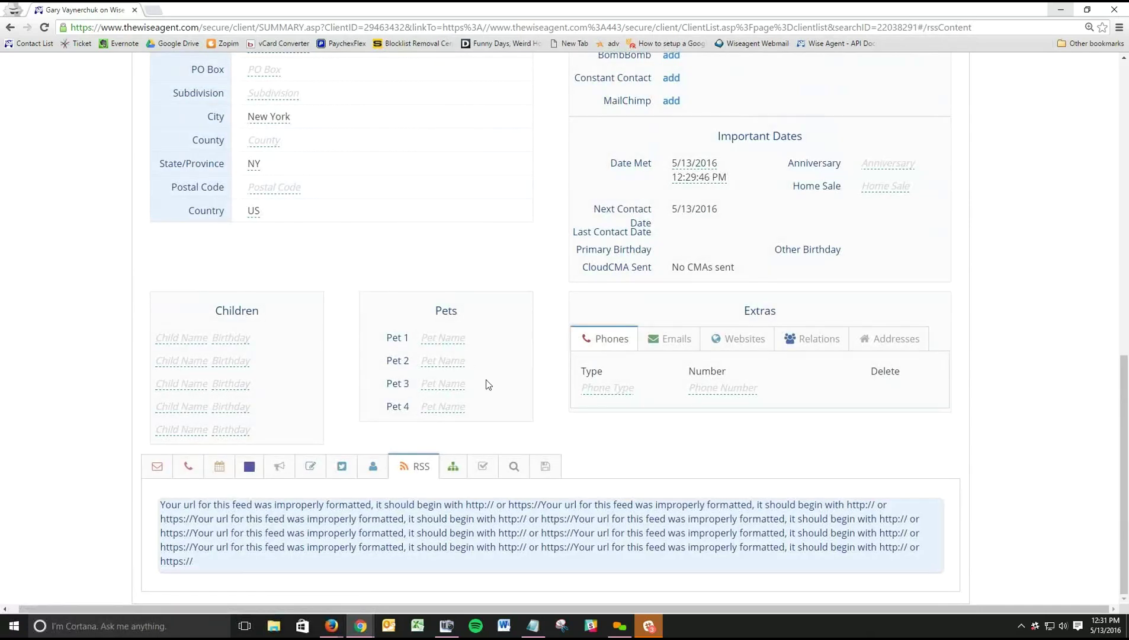
pyautogui.click(461, 471)
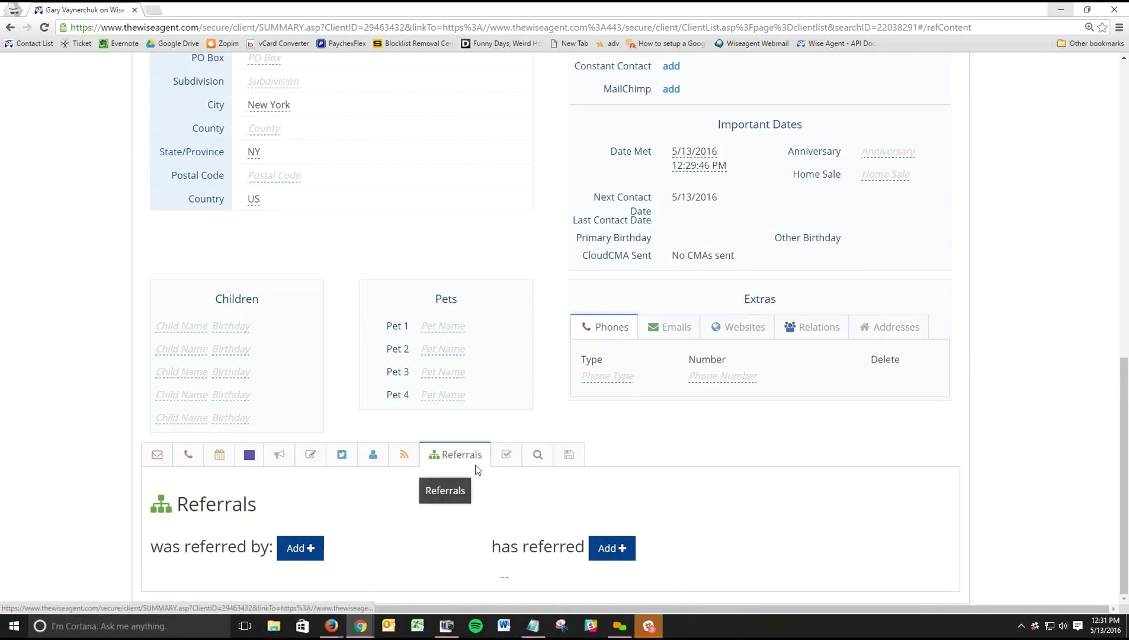
pyautogui.click(507, 455)
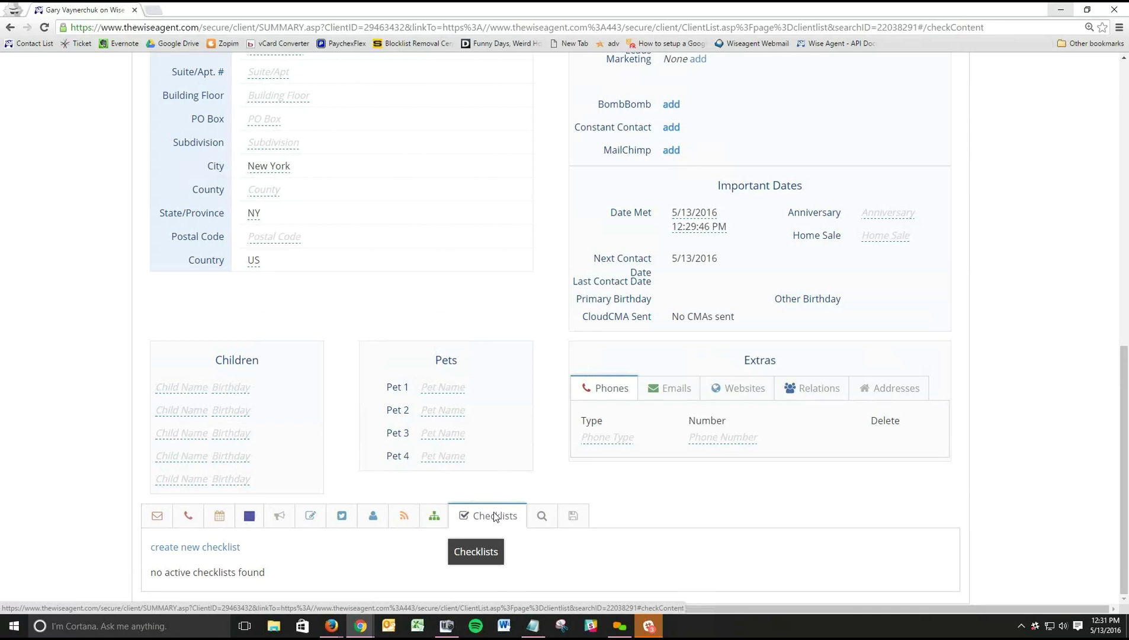
pyautogui.click(542, 515)
pyautogui.scroll(-8, 546, 520)
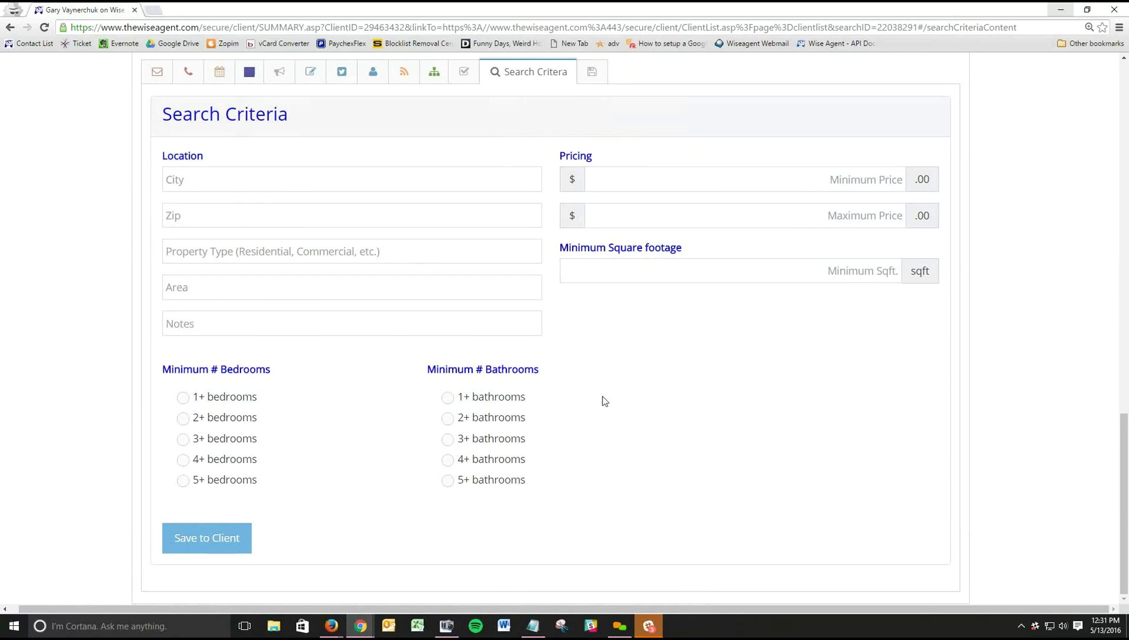
pyautogui.click(591, 74)
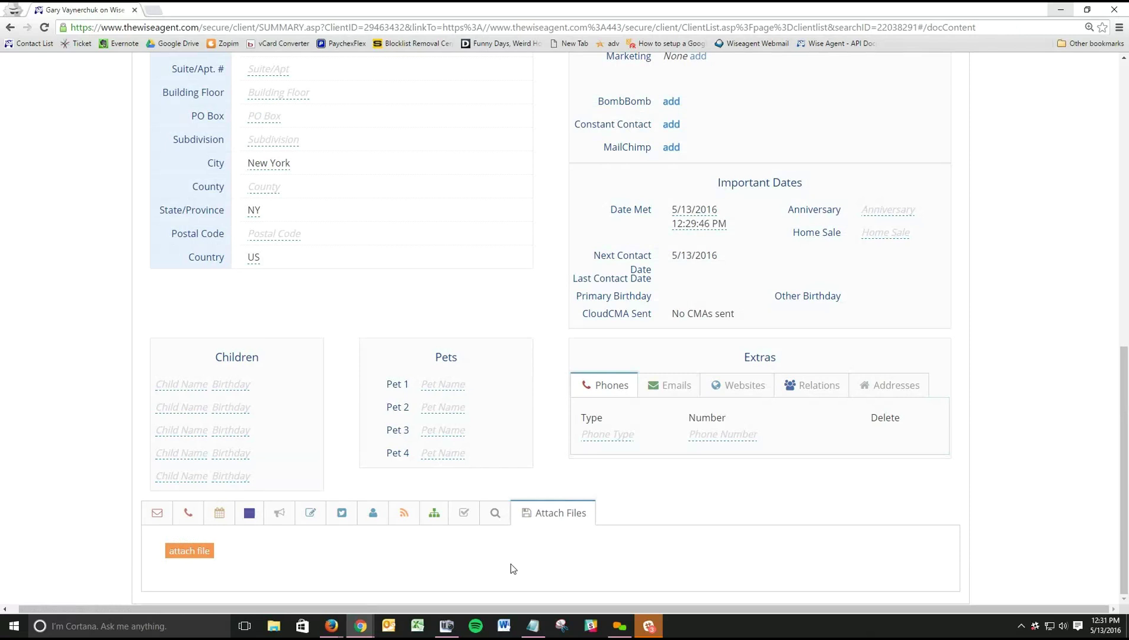
pyautogui.scroll(10, 510, 564)
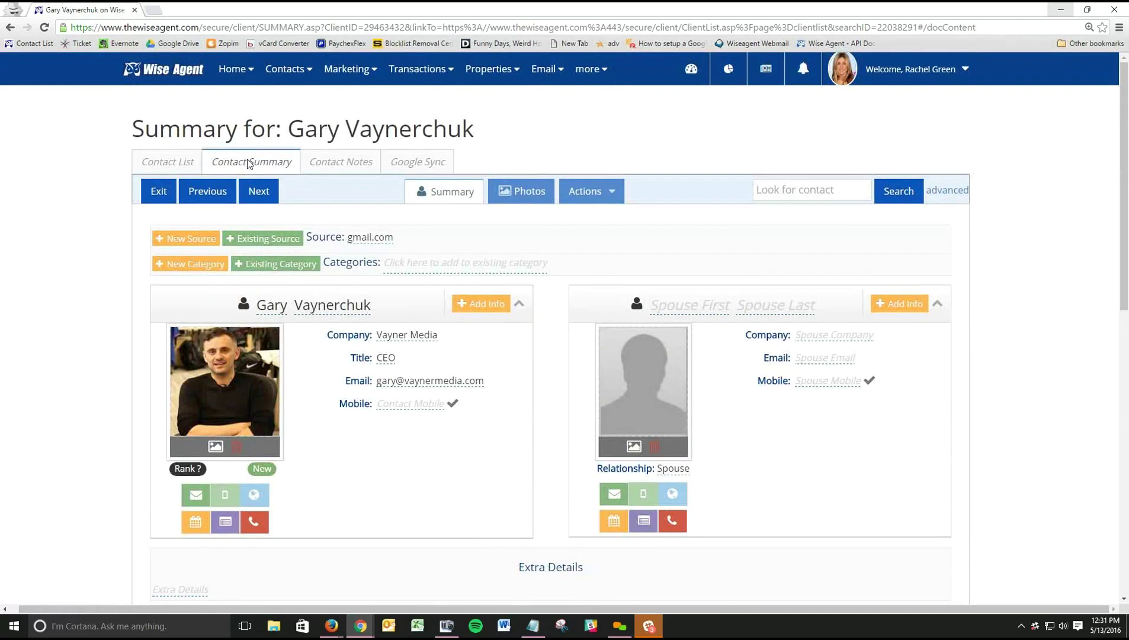
pyautogui.click(187, 71)
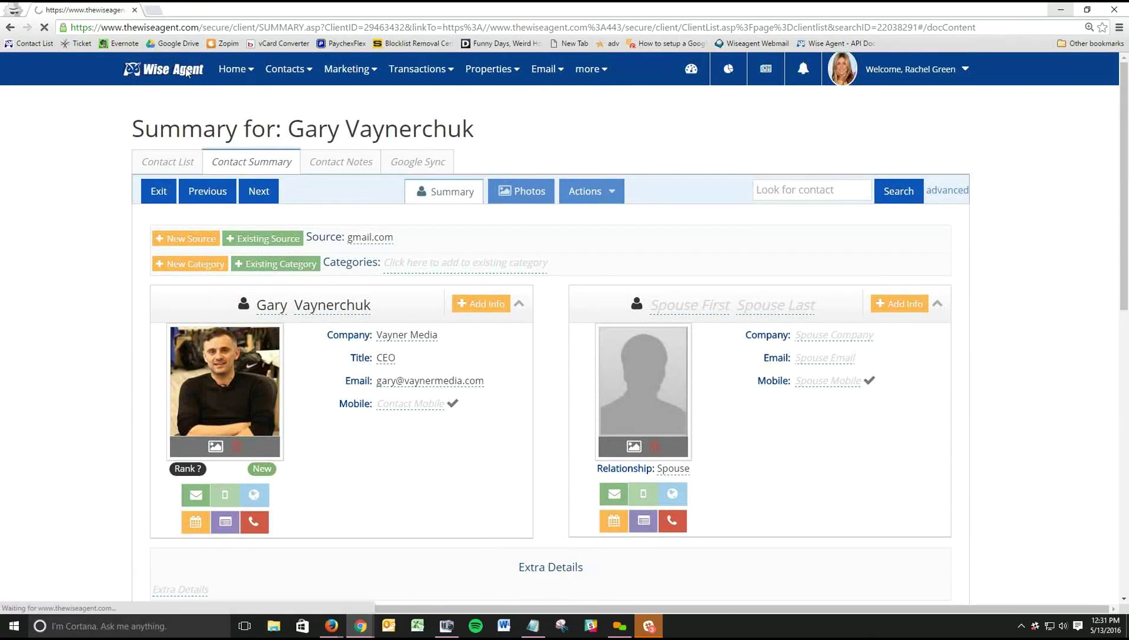
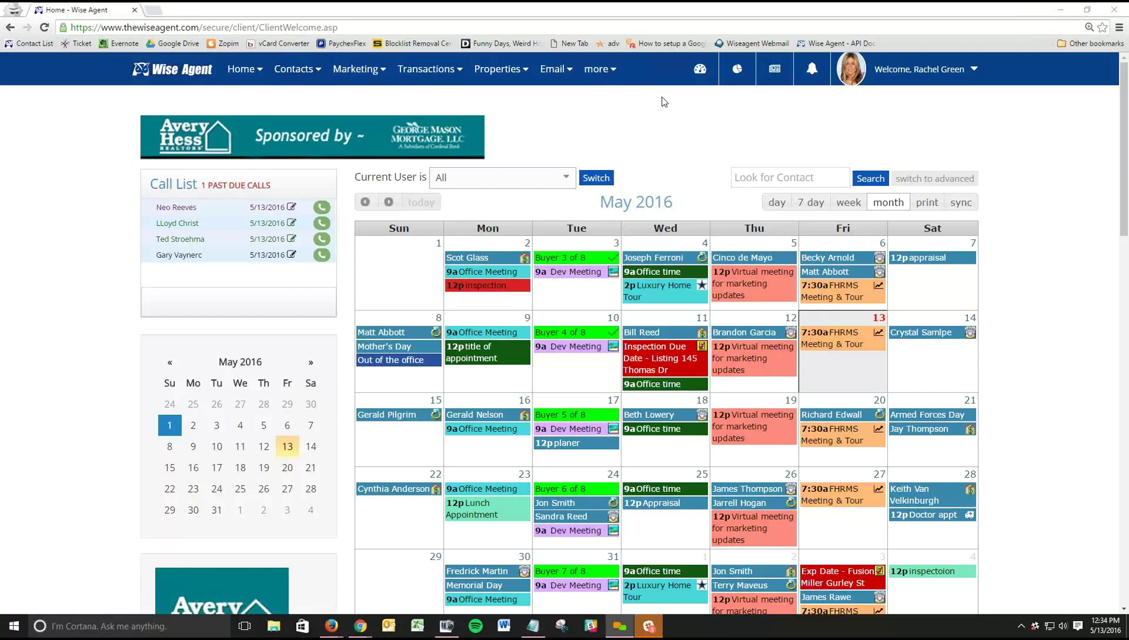
pyautogui.click(694, 119)
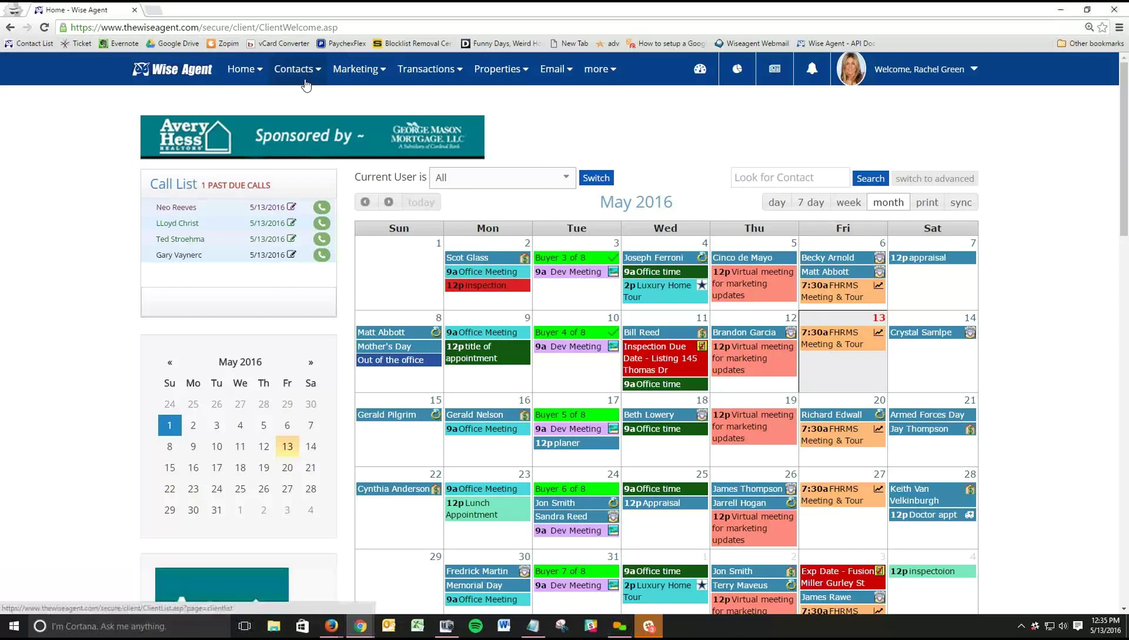
# - Search the contact list by the contact's first name and open the matching couple's summary
pyautogui.moveTo(303, 78)
pyautogui.click(301, 102)
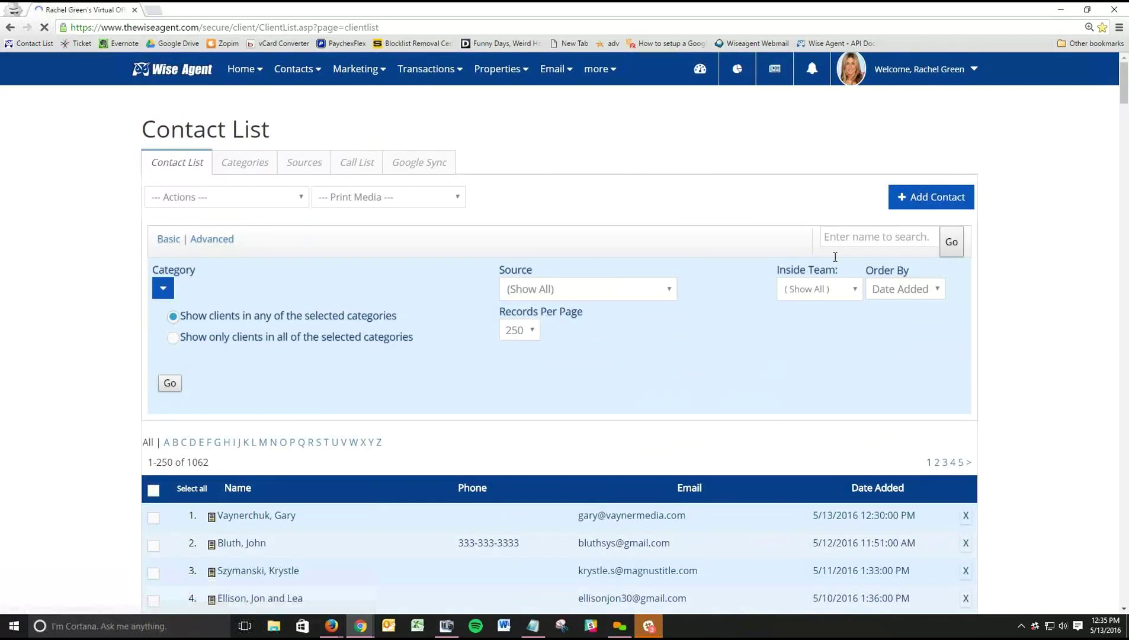
pyautogui.click(839, 254)
pyautogui.write('neo')
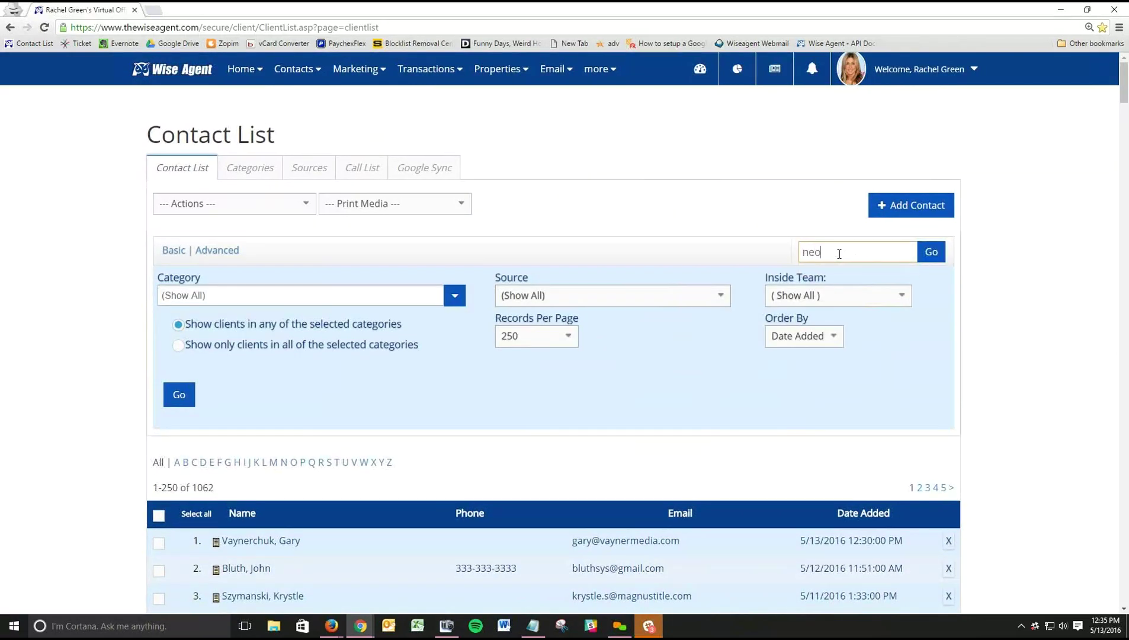
pyautogui.press('Return')
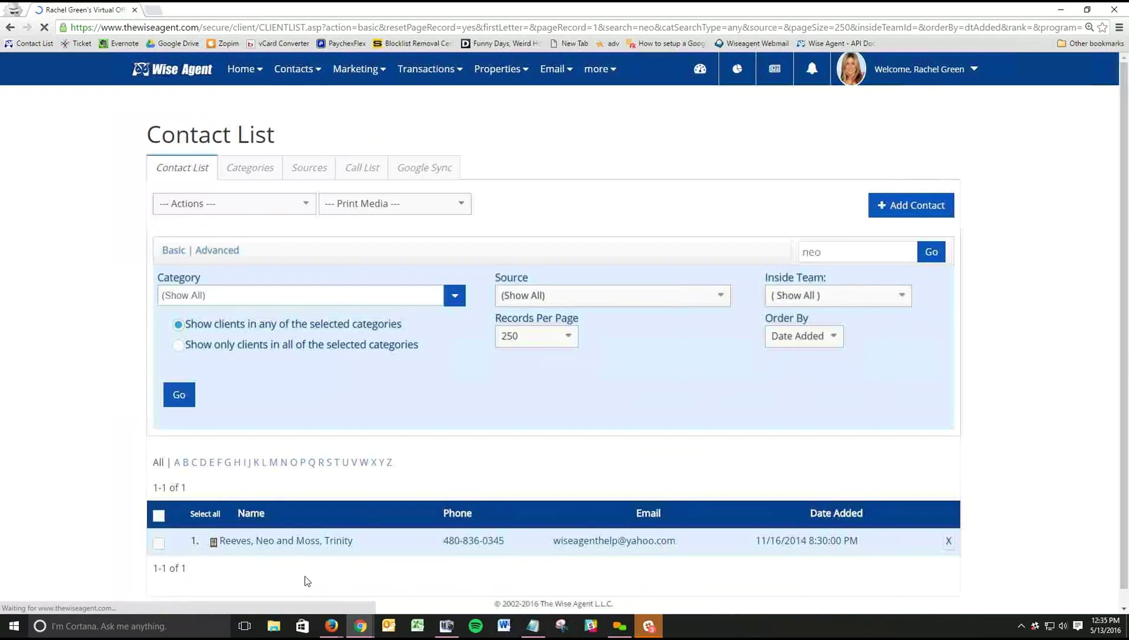
pyautogui.click(275, 545)
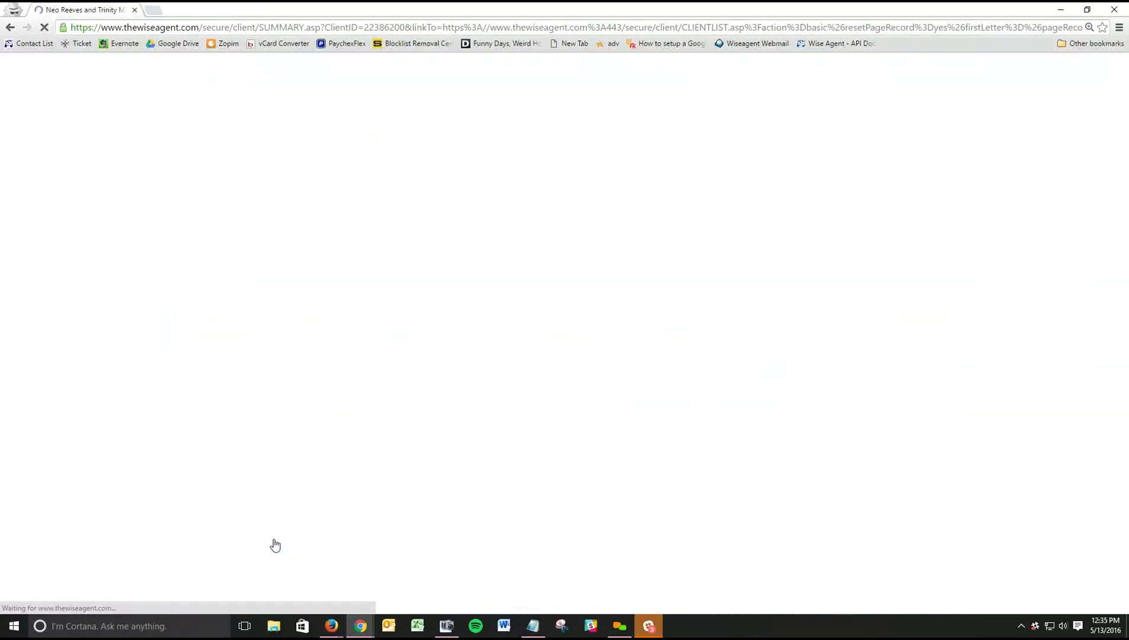
# - Look over the contact's Conversations section, and show the contact's Notes history from the newest entries
pyautogui.scroll(-10, 136, 544)
pyautogui.scroll(-7, 137, 545)
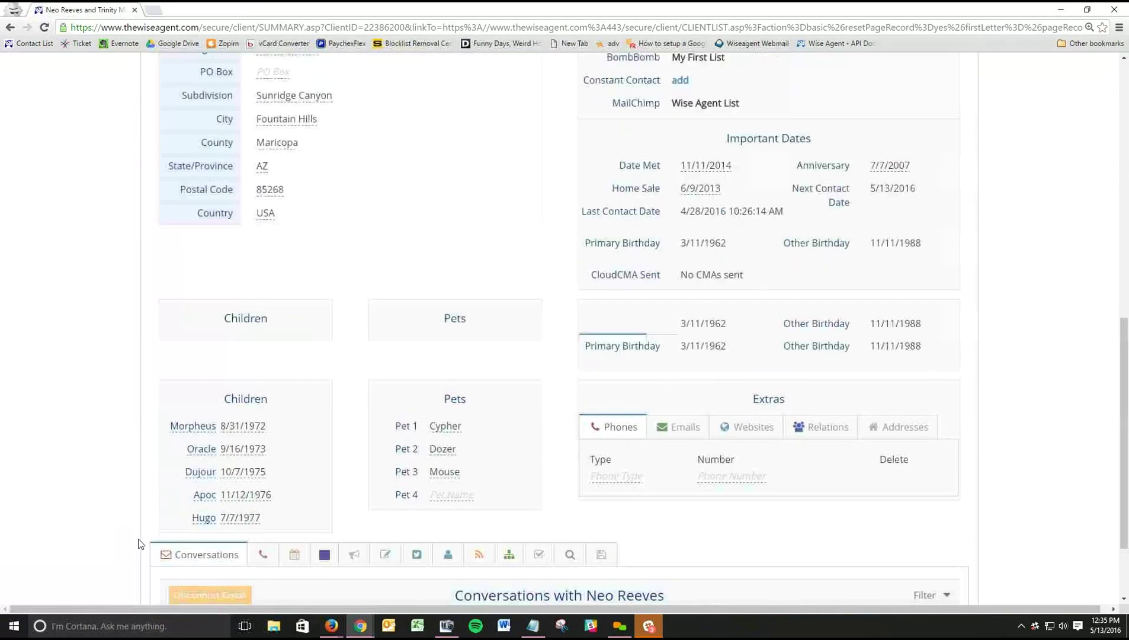
pyautogui.click(231, 531)
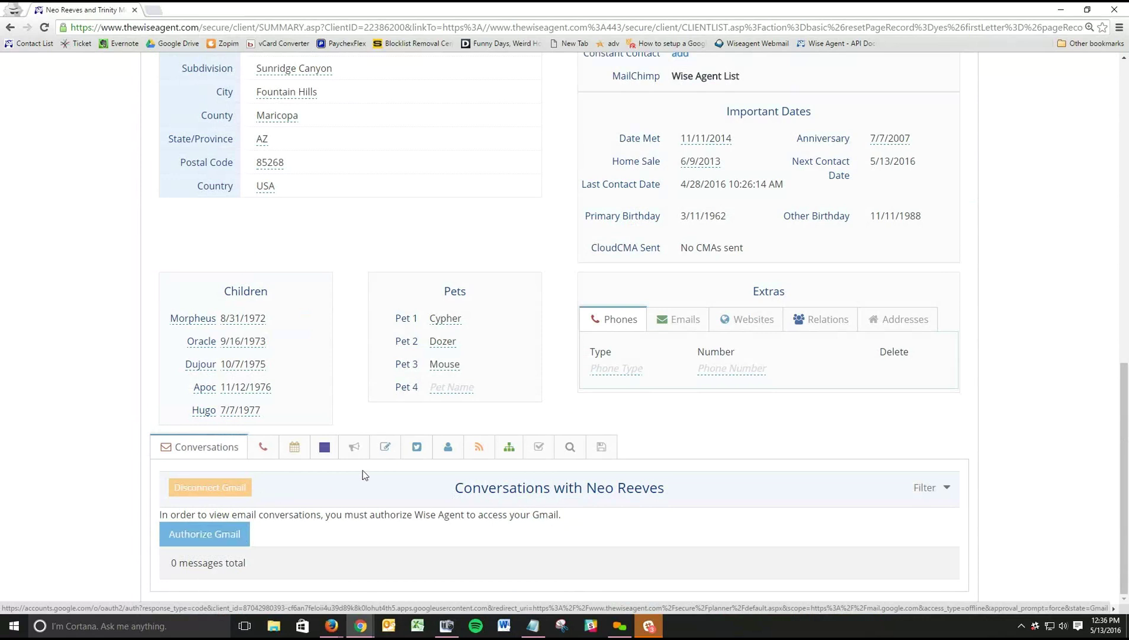
pyautogui.click(386, 448)
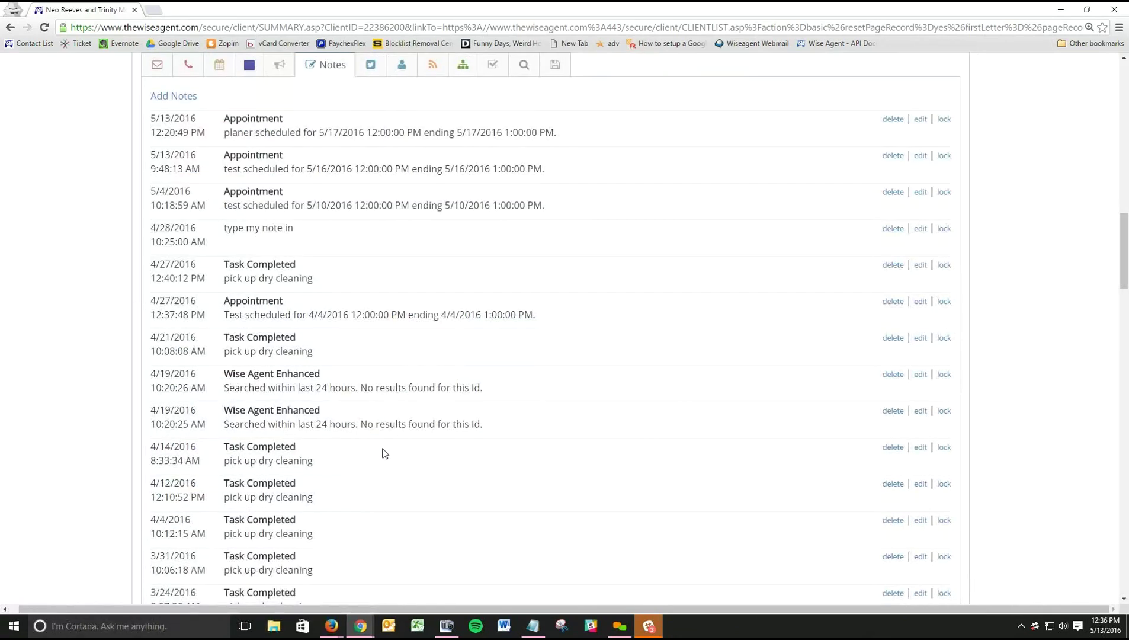
pyautogui.scroll(1, 384, 454)
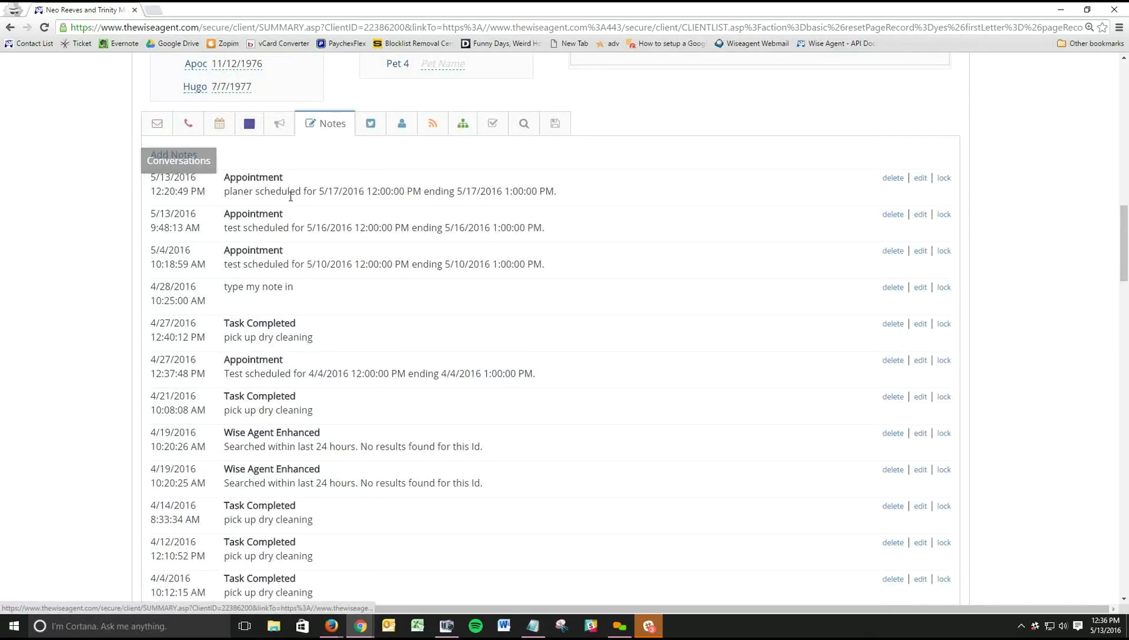
# - Delete the two 5/13/2016 appointment notes from the contact's Notes history, viewing the Conversations section between the two deletions
pyautogui.click(893, 178)
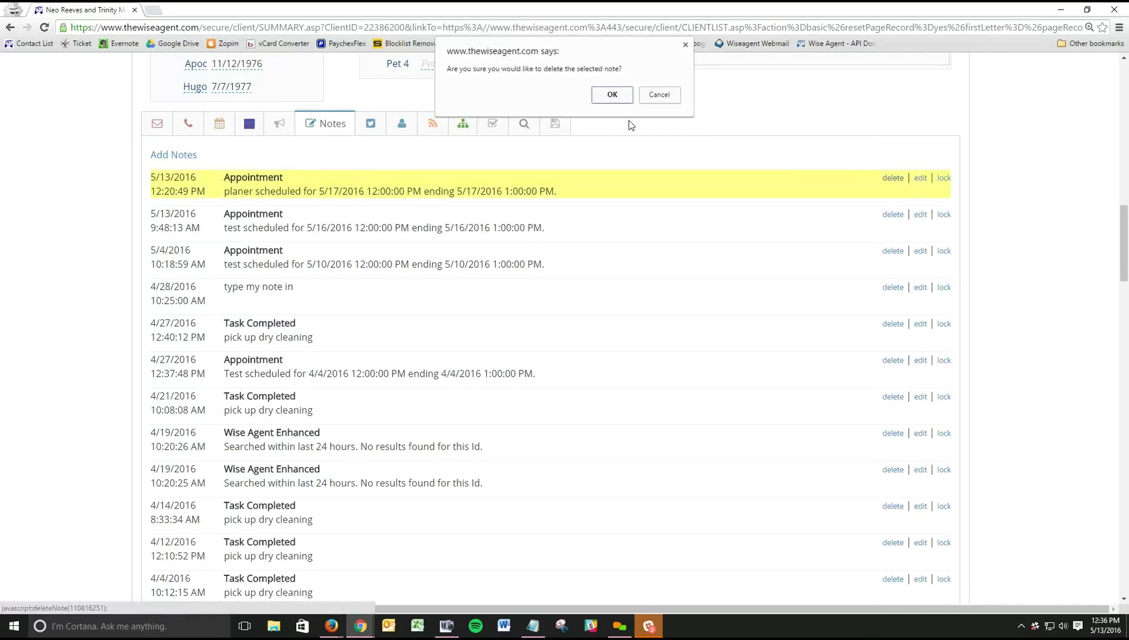
pyautogui.click(615, 95)
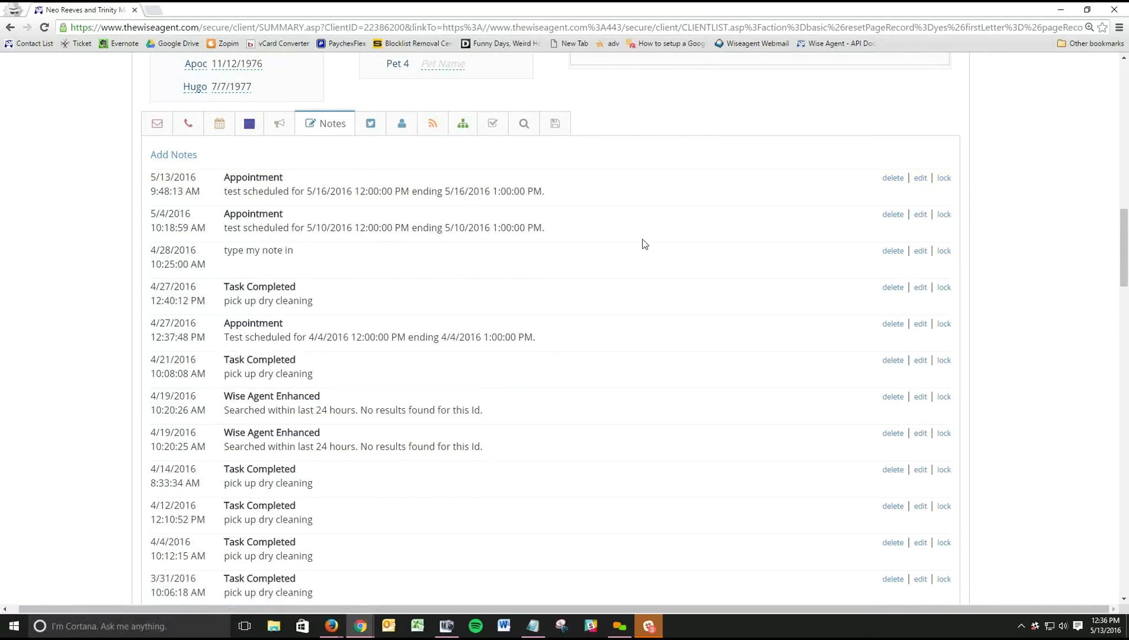
pyautogui.click(157, 124)
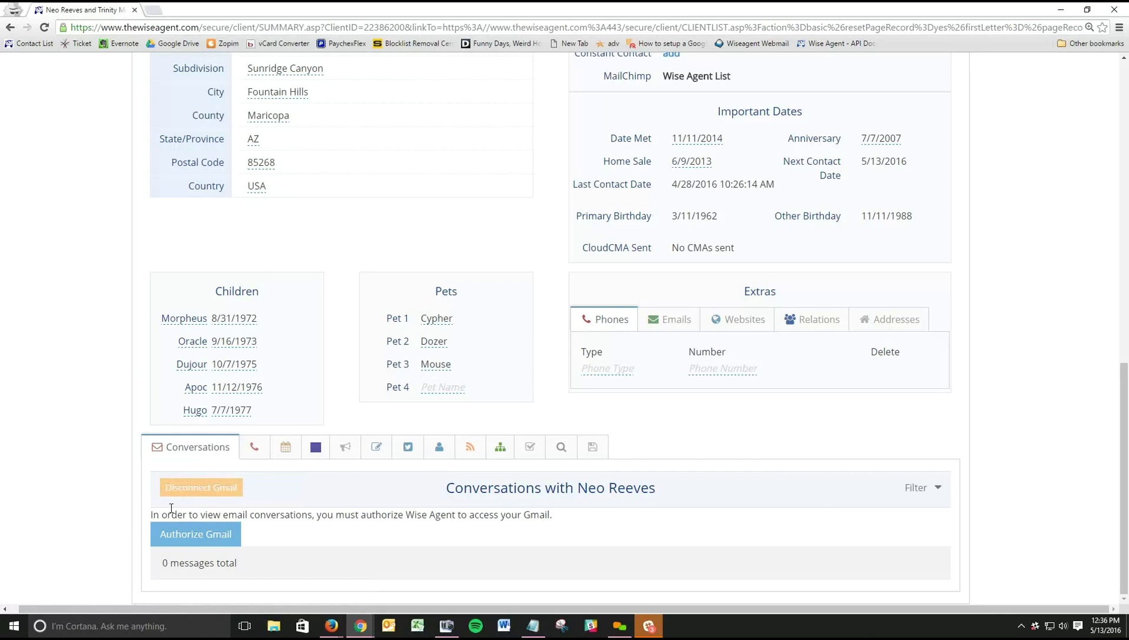
pyautogui.click(376, 453)
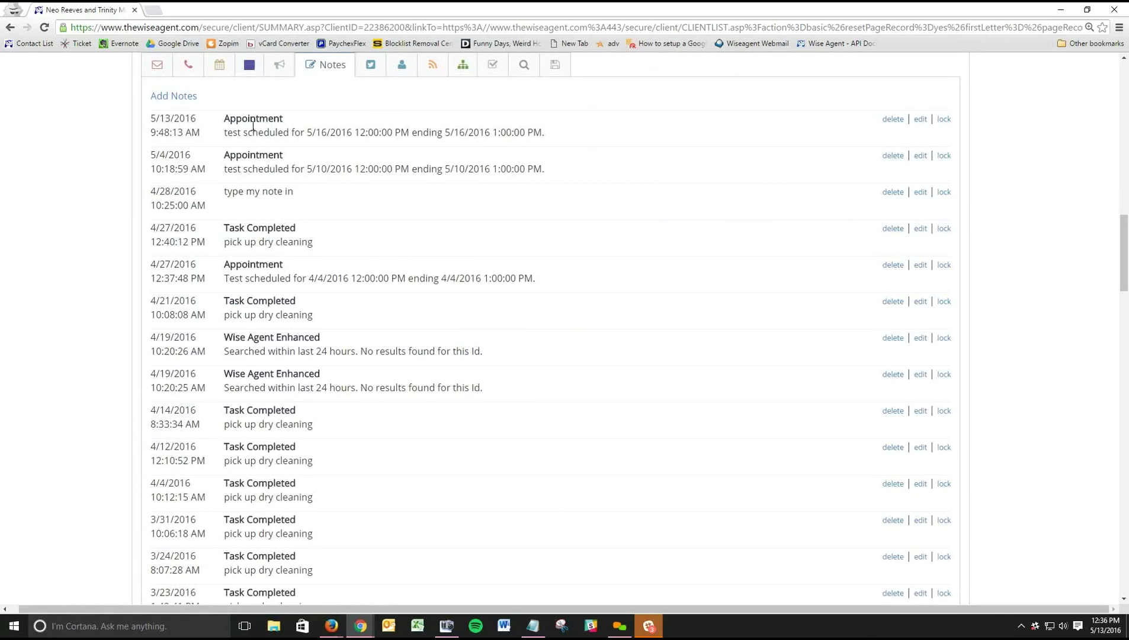
pyautogui.click(898, 119)
pyautogui.click(605, 111)
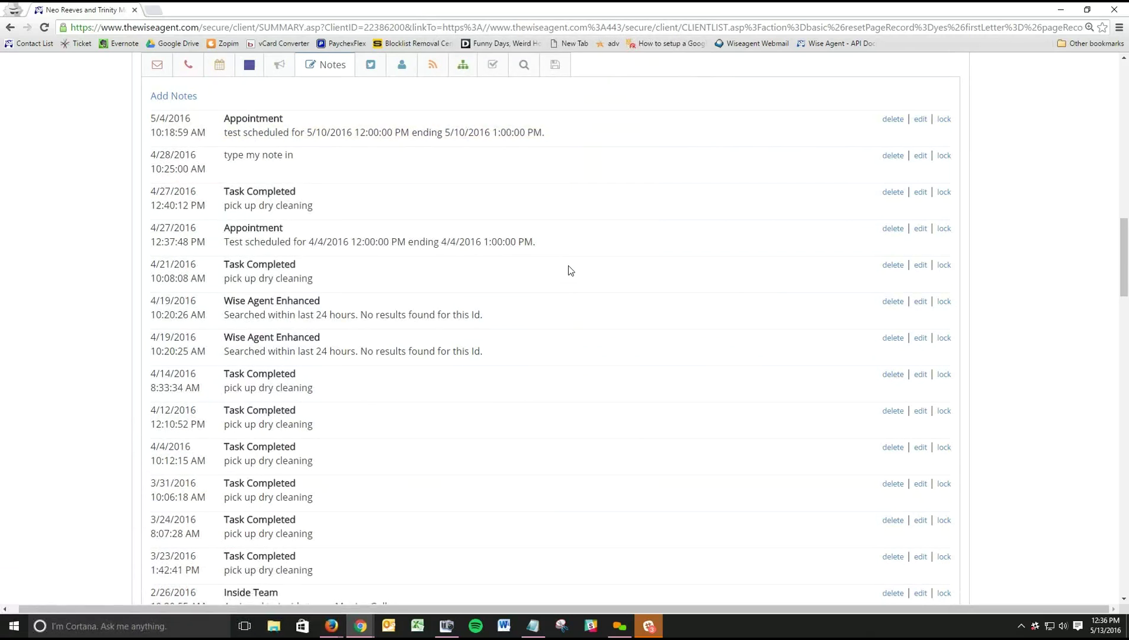
# - Examine the summary's Important Dates section, highlighting its heading and the Anniversary, Home Sale, Primary Birthday and CloudCMA Sent labels
pyautogui.scroll(10, 568, 266)
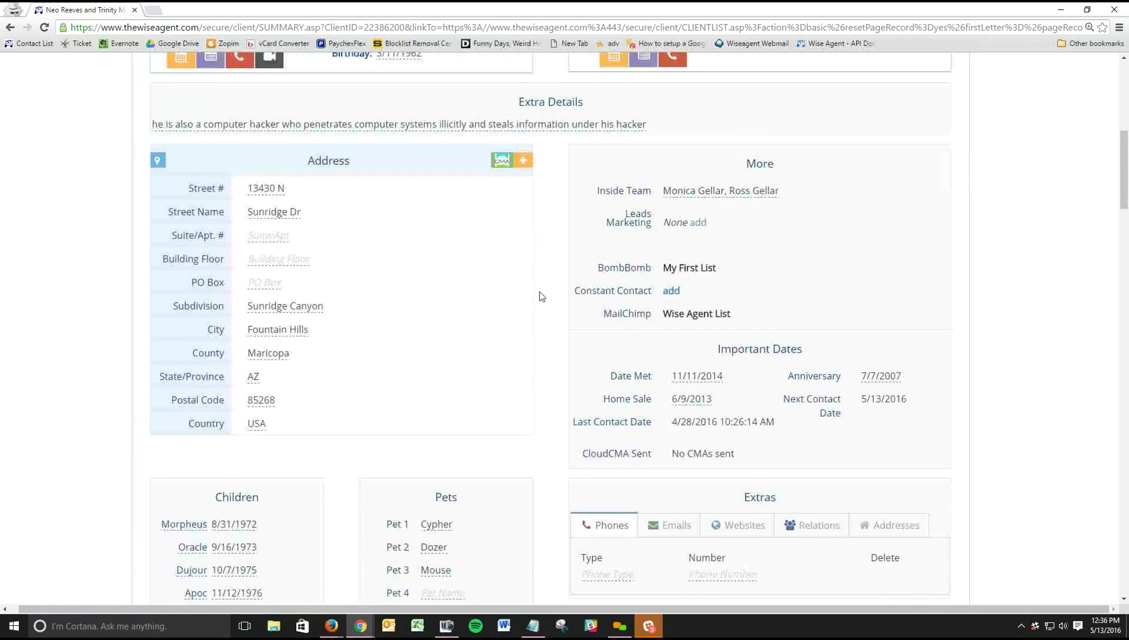
pyautogui.scroll(8, 542, 297)
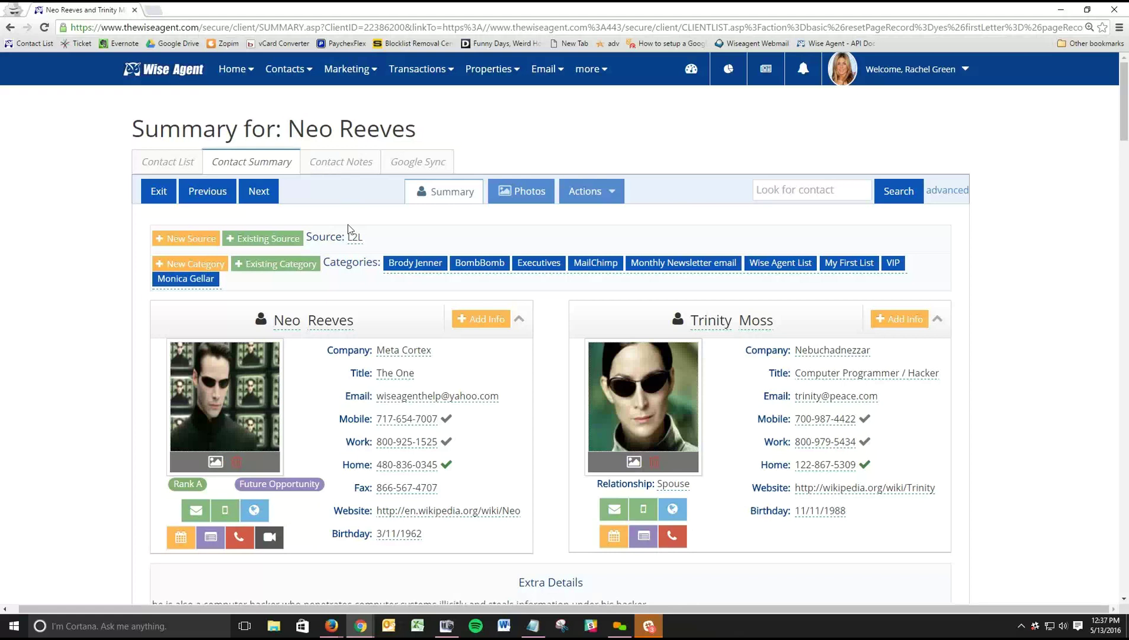
pyautogui.scroll(-3, 556, 314)
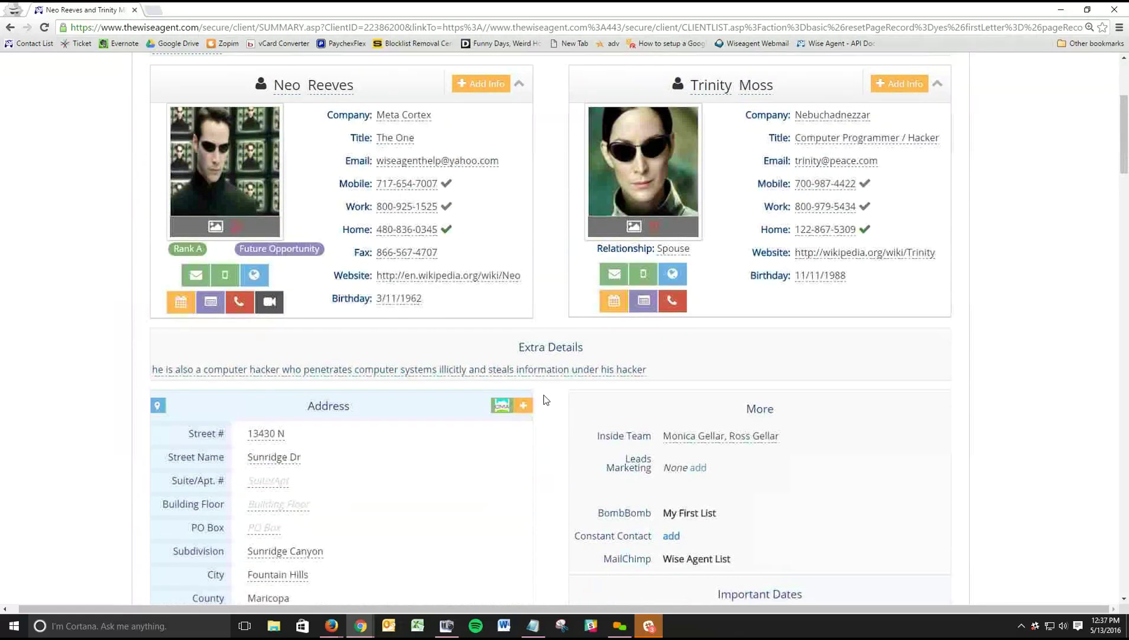
pyautogui.scroll(-3, 546, 400)
pyautogui.scroll(-1, 546, 399)
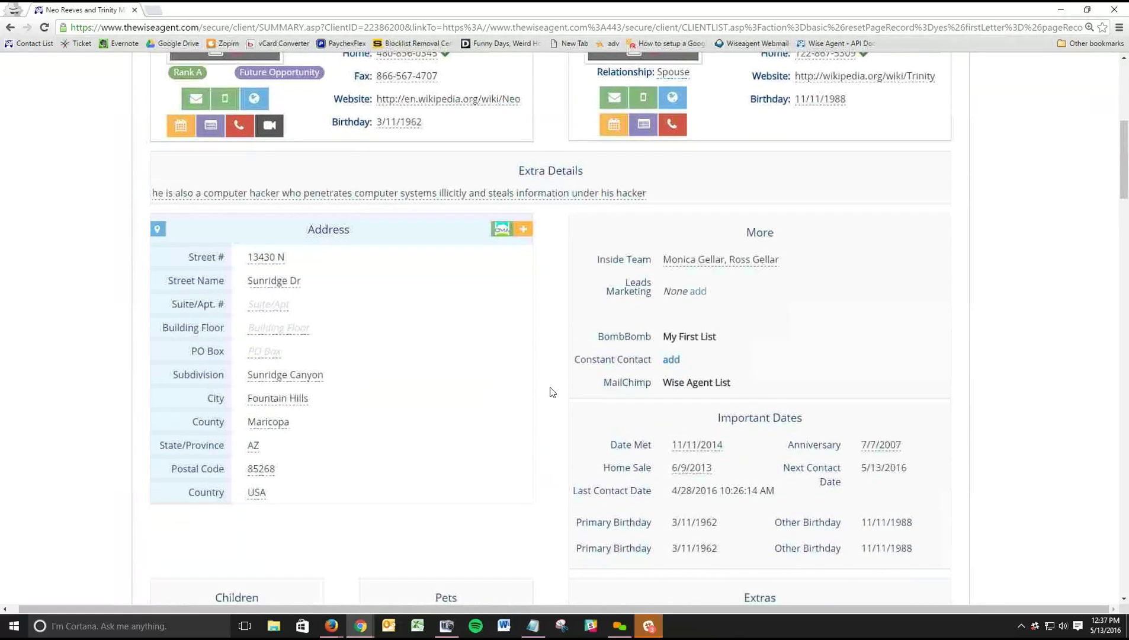
pyautogui.scroll(-1, 550, 388)
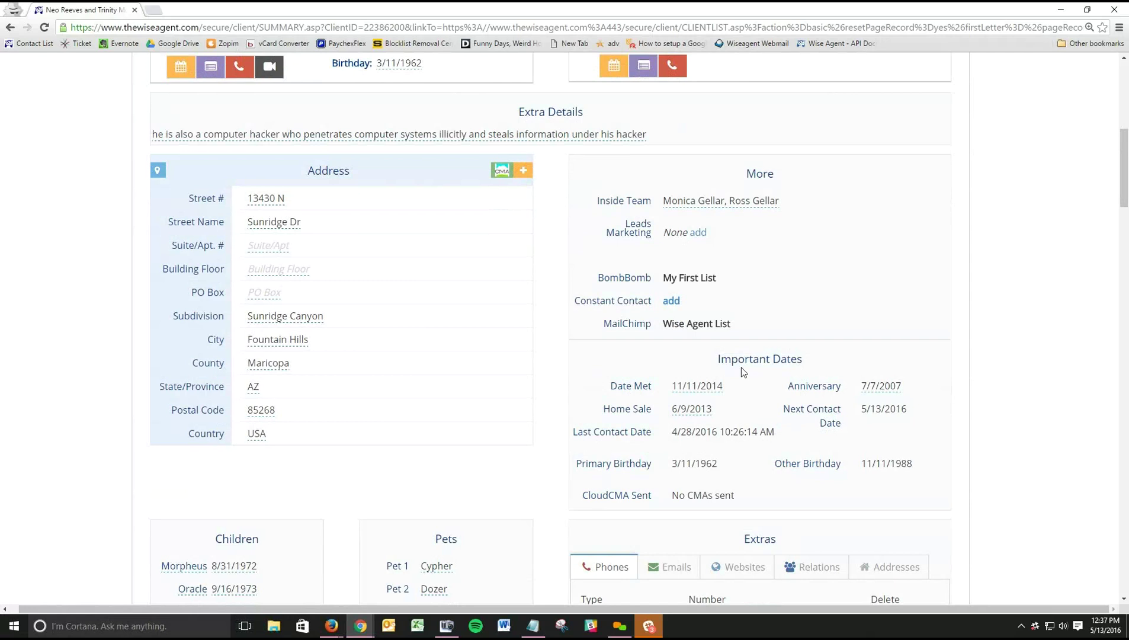
pyautogui.moveTo(717, 359); pyautogui.dragTo(807, 363)
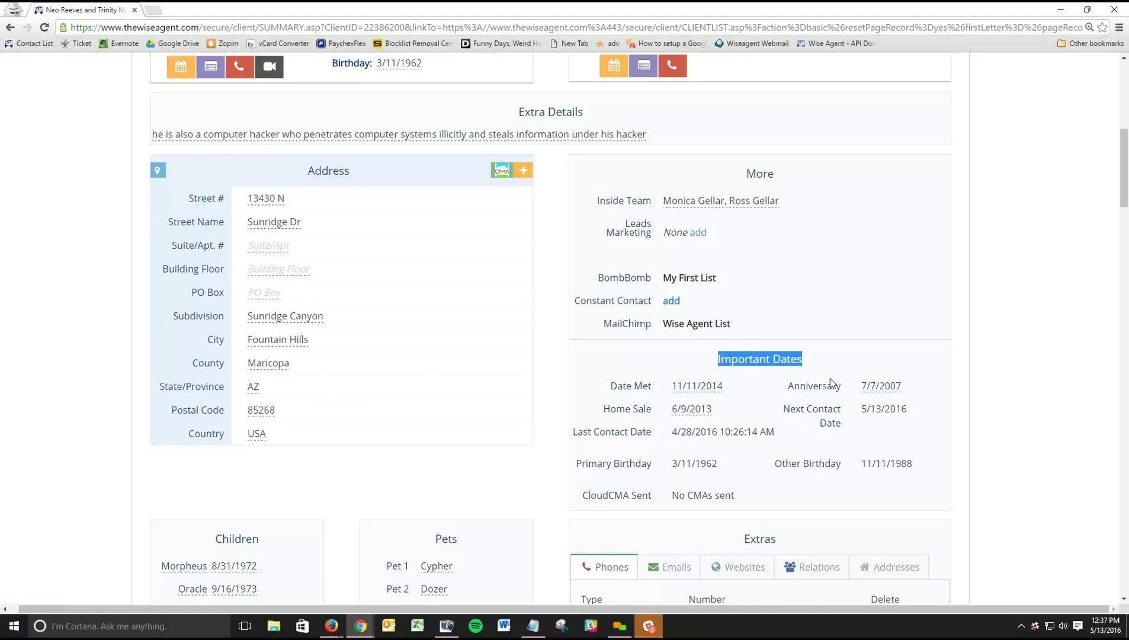
pyautogui.moveTo(790, 385); pyautogui.dragTo(842, 386)
pyautogui.moveTo(604, 409); pyautogui.dragTo(646, 410)
pyautogui.moveTo(582, 463); pyautogui.dragTo(660, 463)
pyautogui.moveTo(584, 496); pyautogui.dragTo(655, 493)
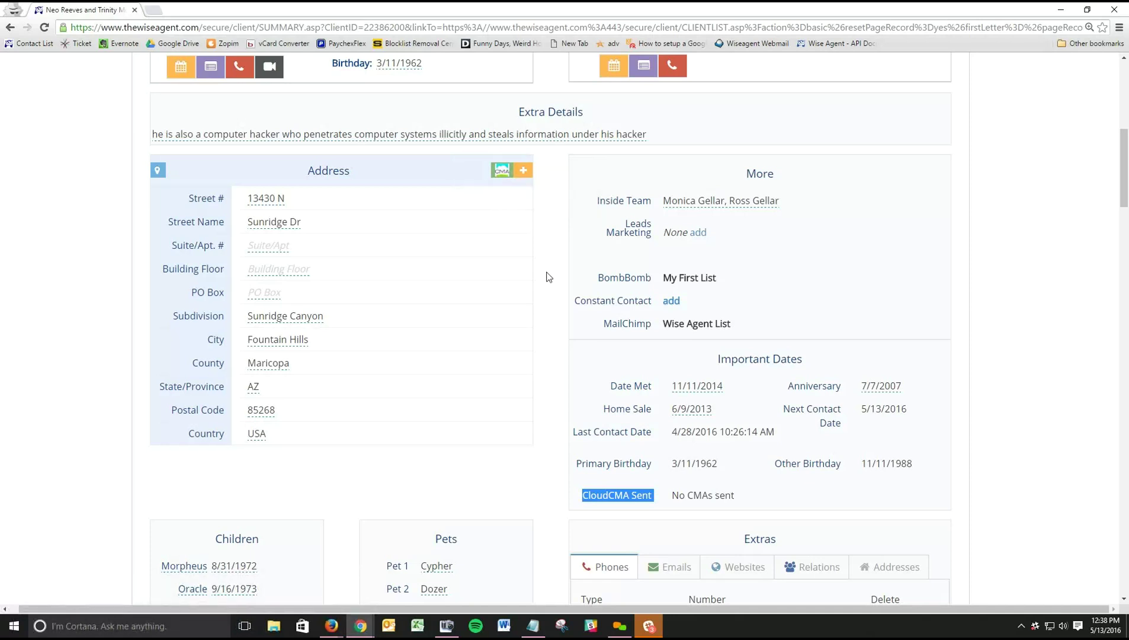
# - Highlight the CloudCMA Sent status and look over the surrounding Address, More and Extras sections
pyautogui.scroll(-1, 545, 298)
pyautogui.scroll(-5, 546, 298)
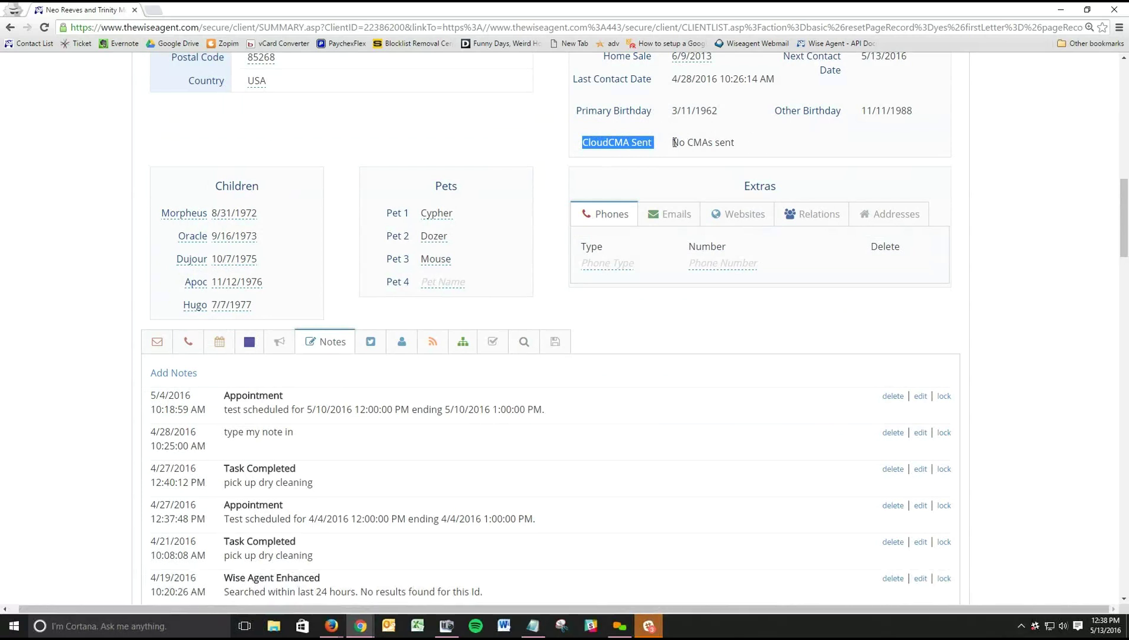
pyautogui.moveTo(672, 142); pyautogui.dragTo(740, 146)
pyautogui.scroll(3, 701, 275)
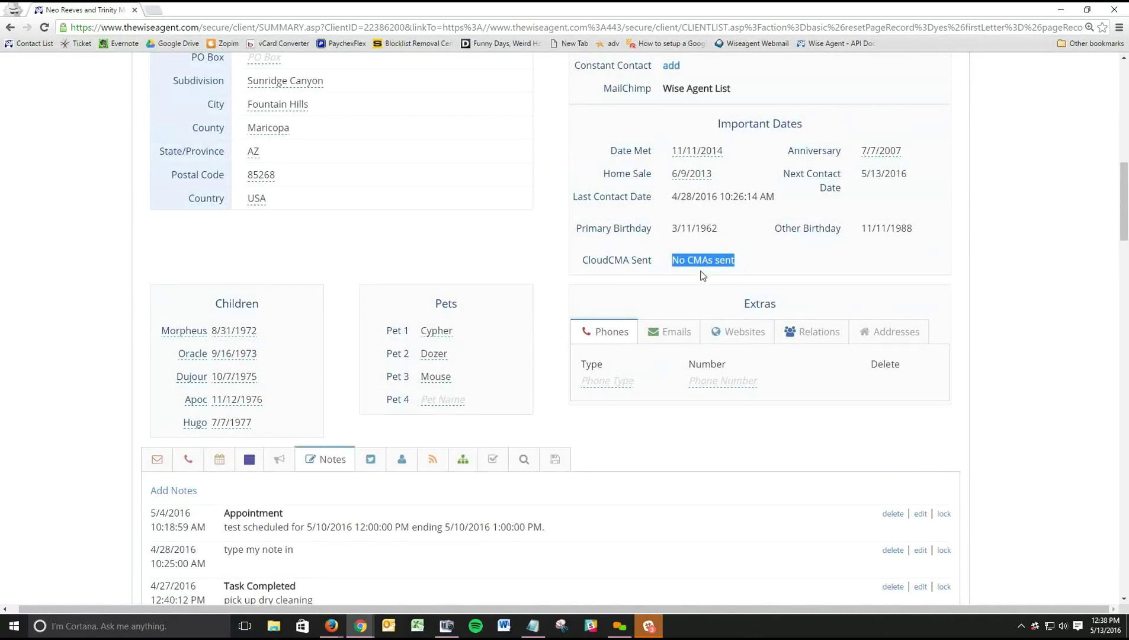
pyautogui.scroll(2, 700, 280)
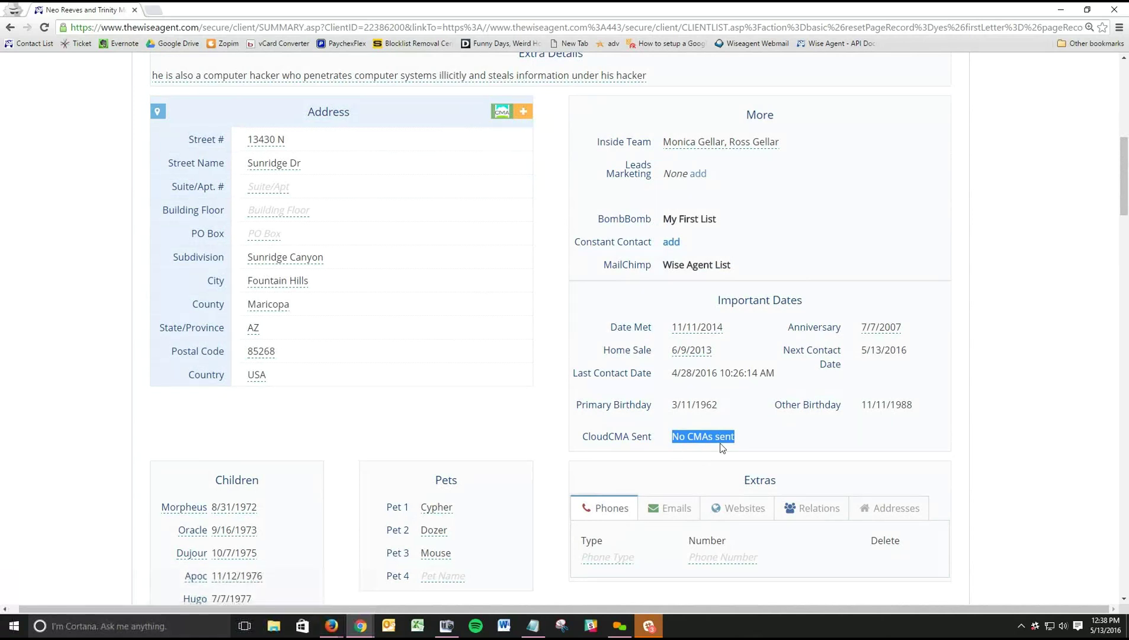
# - Look over the contact's Notes section and its Add Notes option, and return to the home dashboard
pyautogui.scroll(-6, 588, 436)
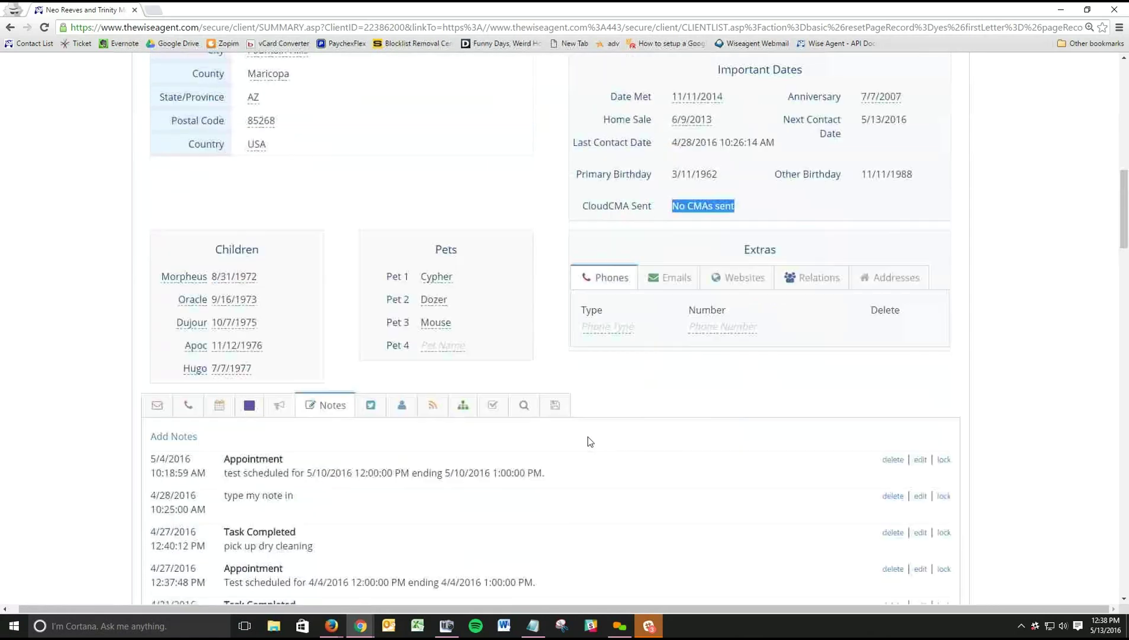
pyautogui.scroll(-1, 282, 269)
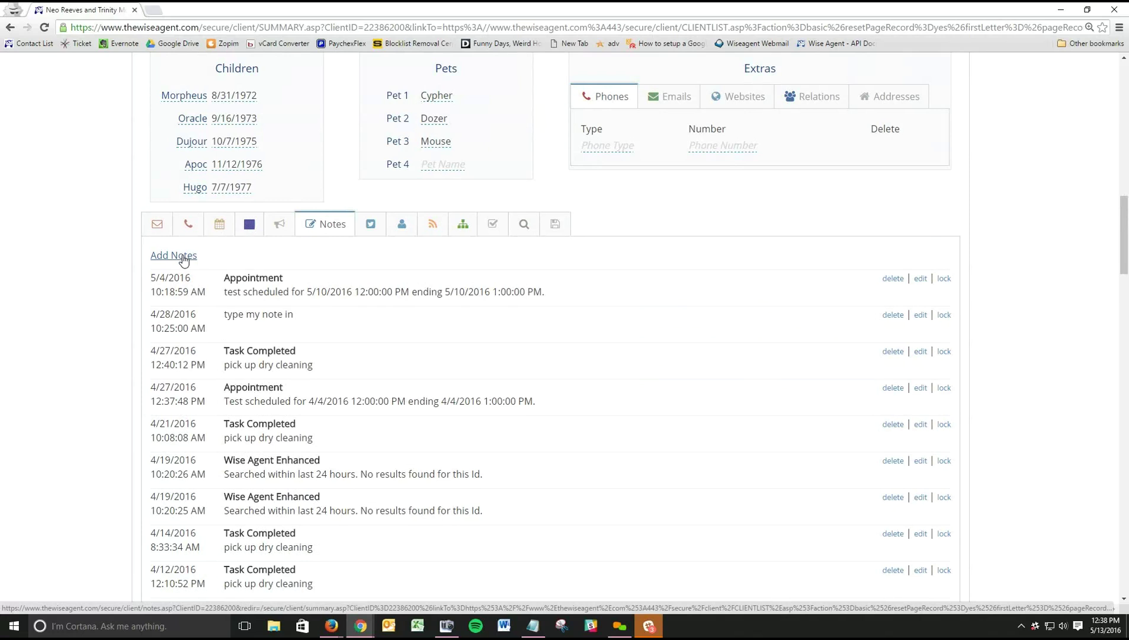
pyautogui.scroll(10, 184, 257)
pyautogui.scroll(2, 183, 259)
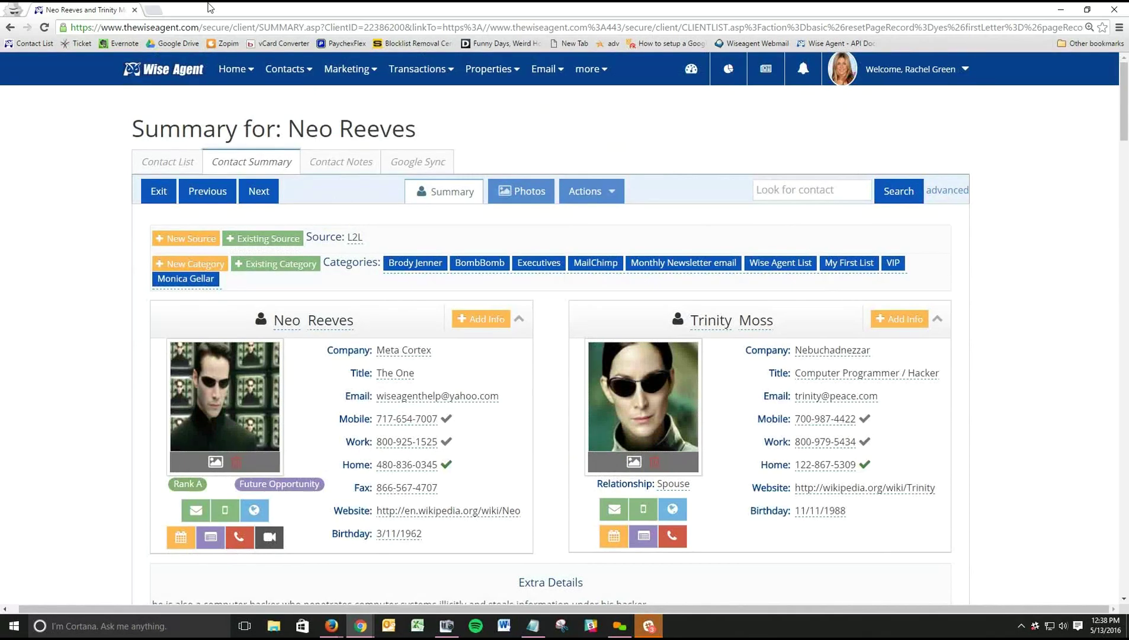
pyautogui.click(186, 72)
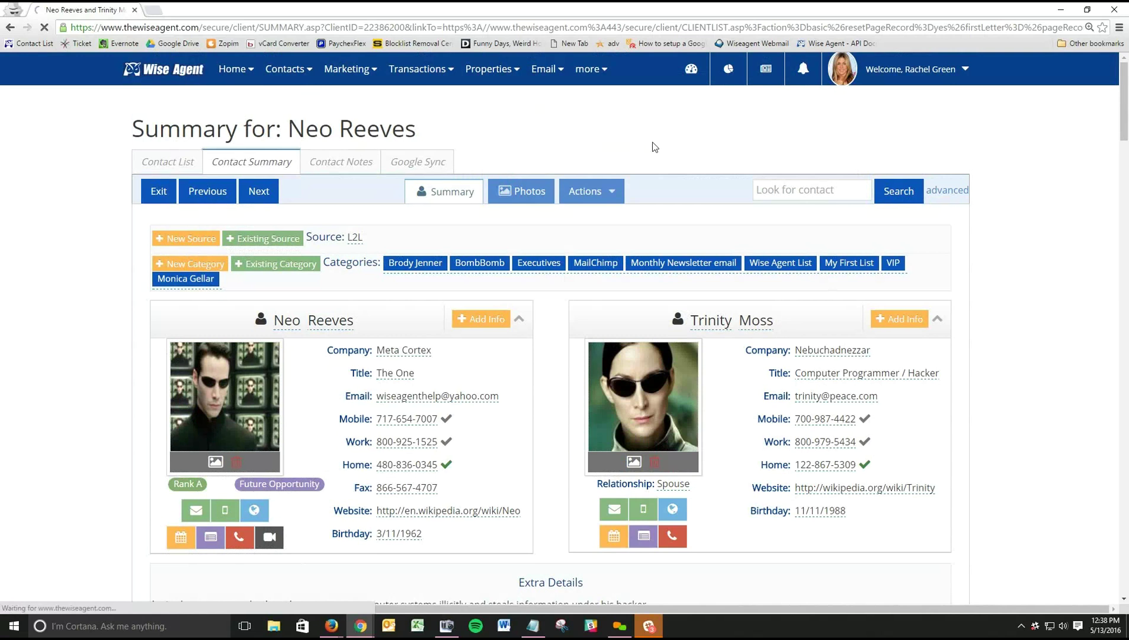